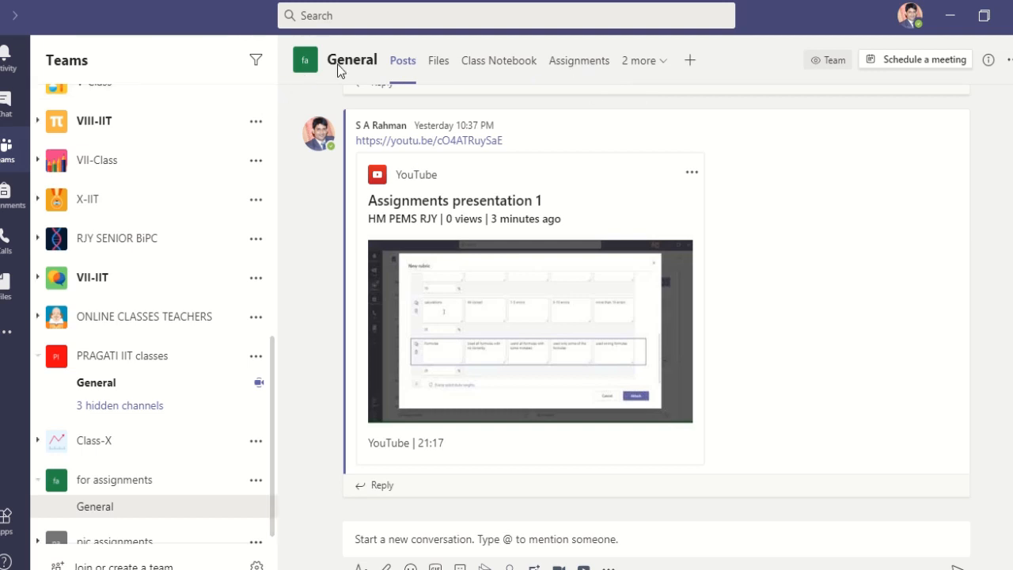
Open the for assignments team's Assignments page in full view and collapse the Assigned list.
click(577, 63)
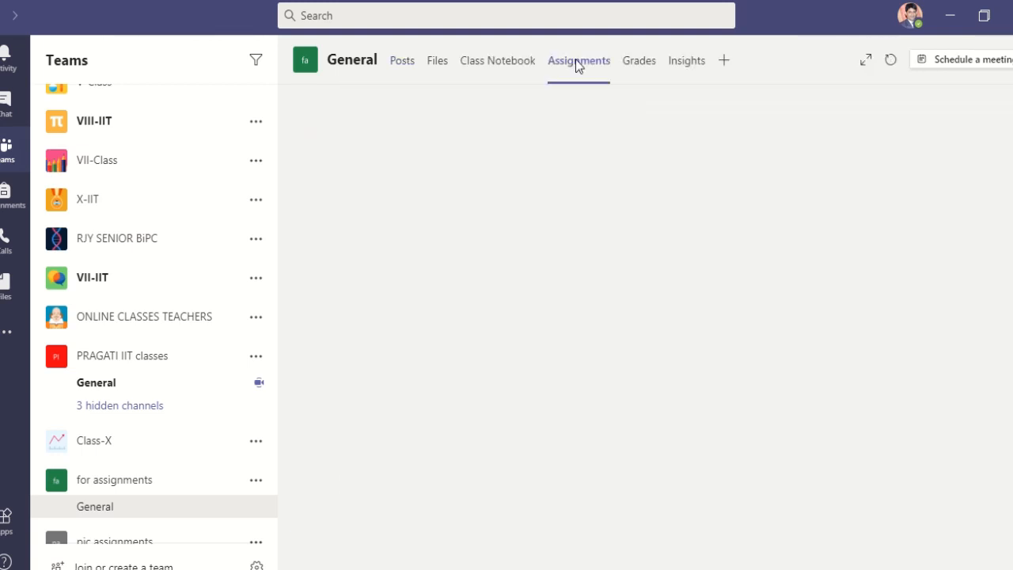
click(866, 62)
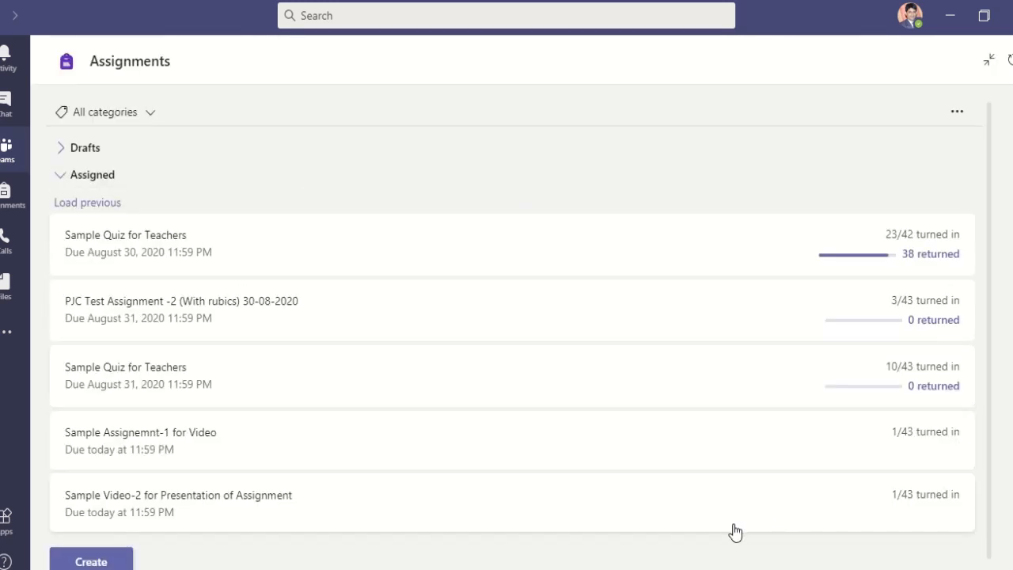
click(61, 175)
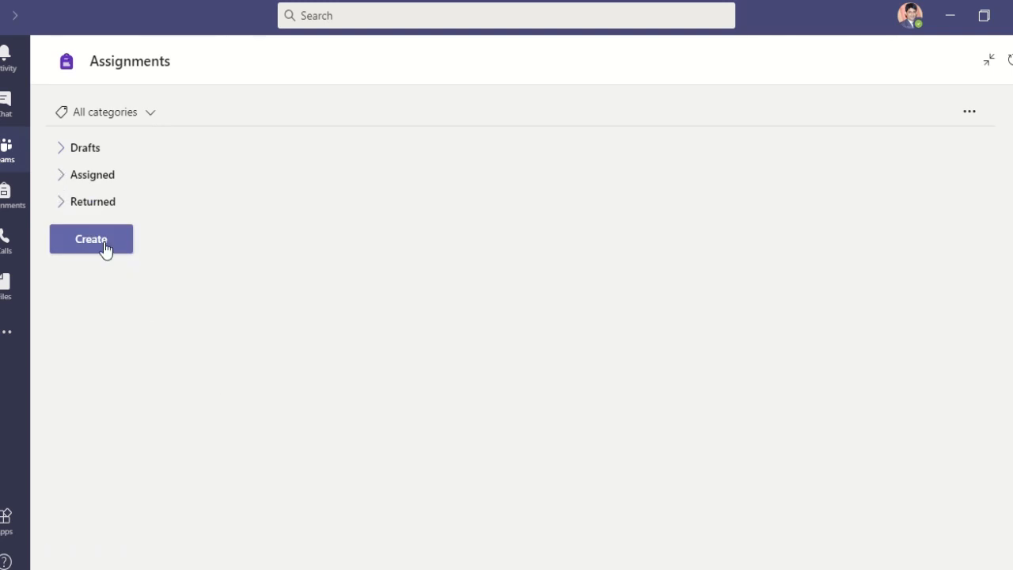
Start creating a quiz assignment and make a new blank quiz in Microsoft Forms in the browser.
click(93, 242)
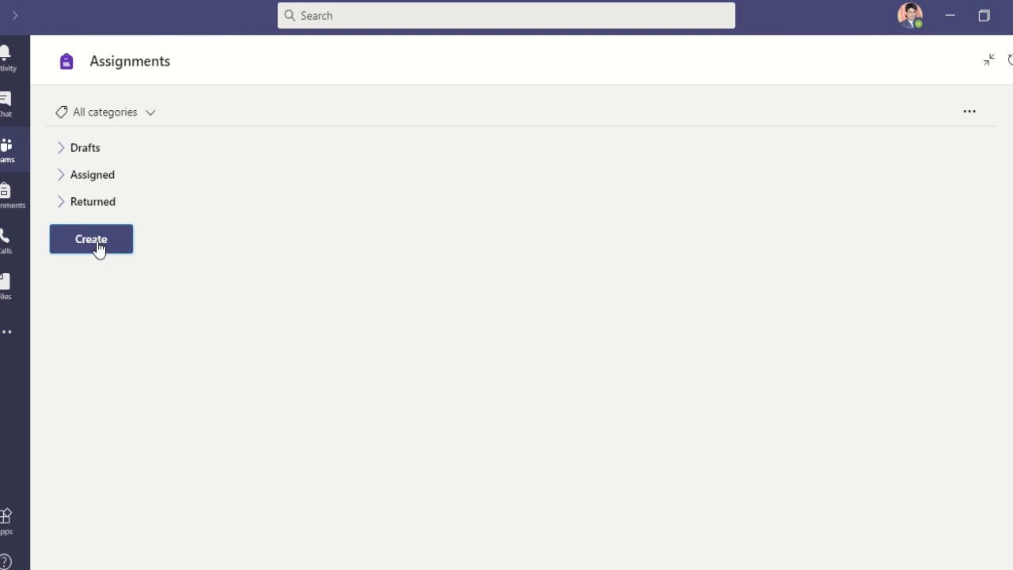
click(98, 249)
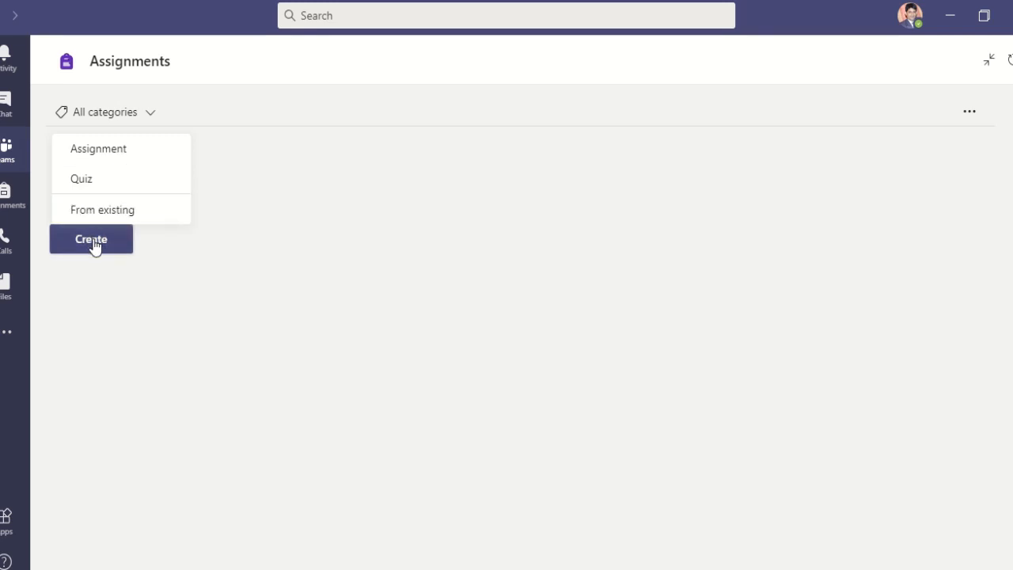
click(95, 195)
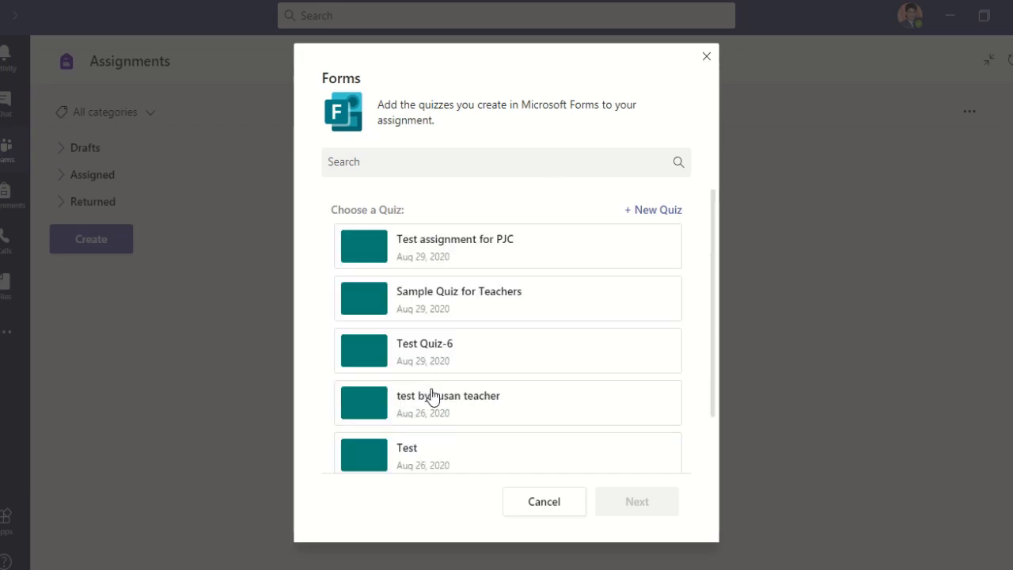
scroll(450, 280, down, 1)
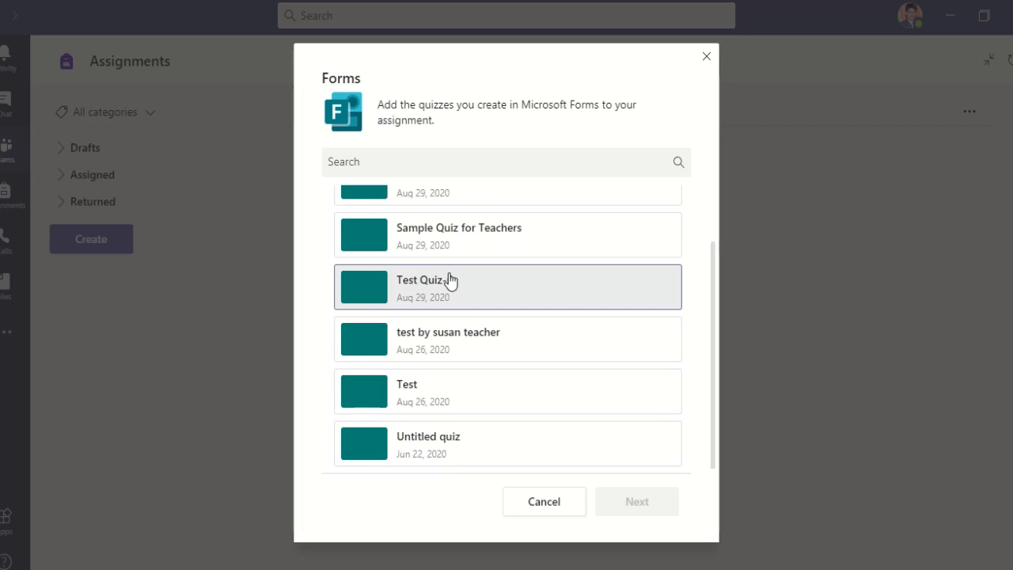
scroll(450, 278, up, 1)
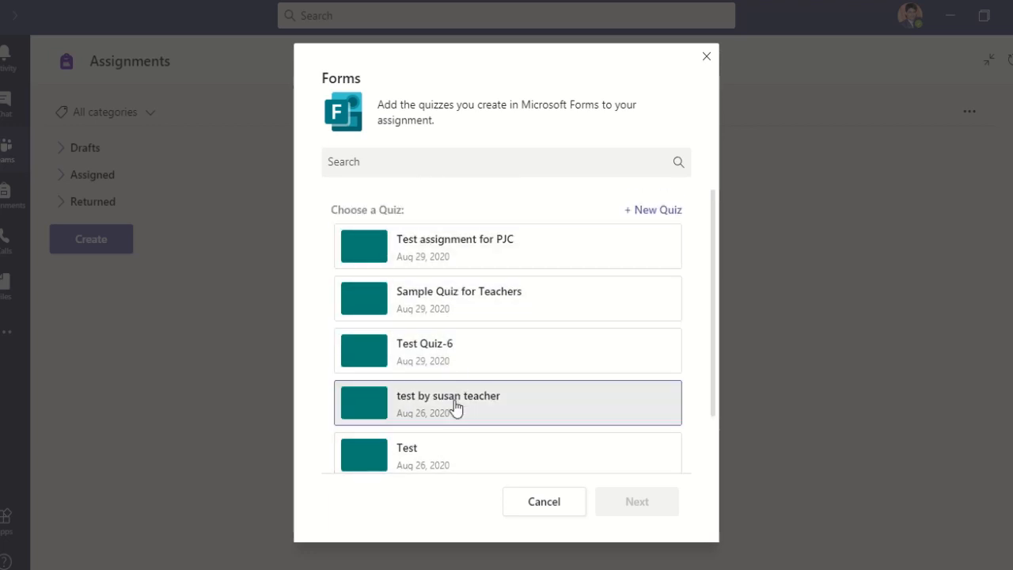
click(659, 210)
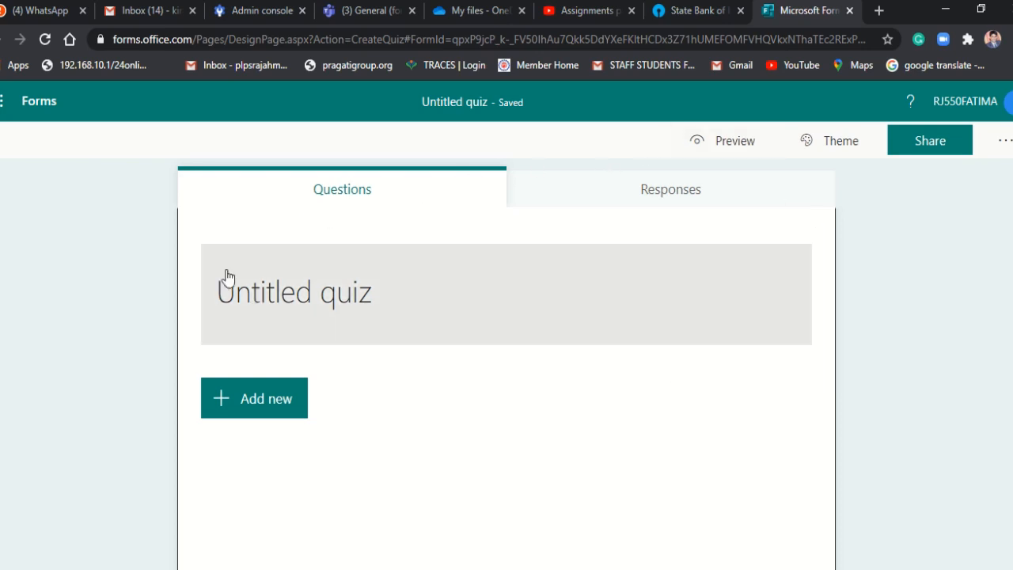
click(455, 10)
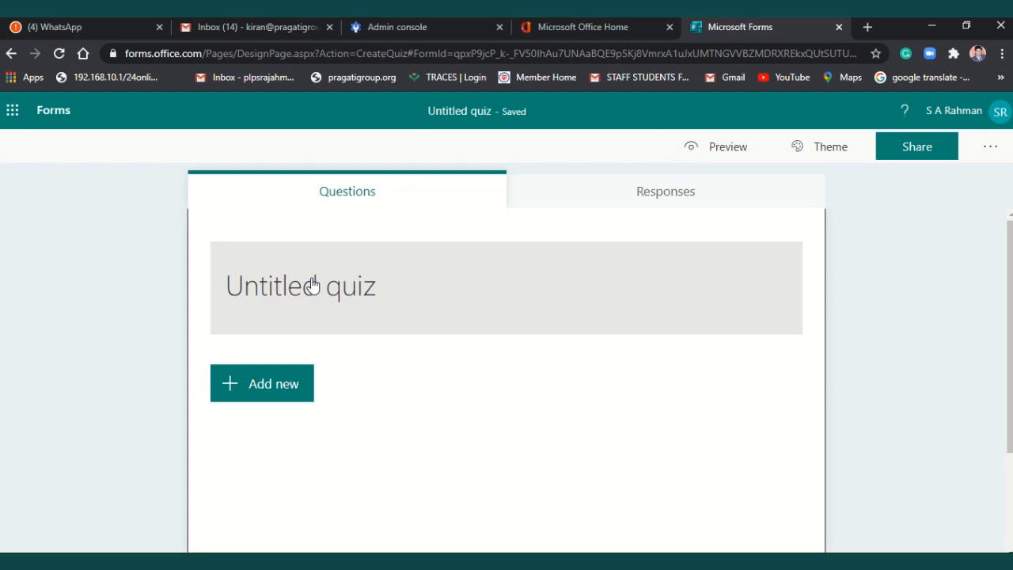
Title the untitled quiz "Sample Quiz-1 for Video presentation".
click(315, 292)
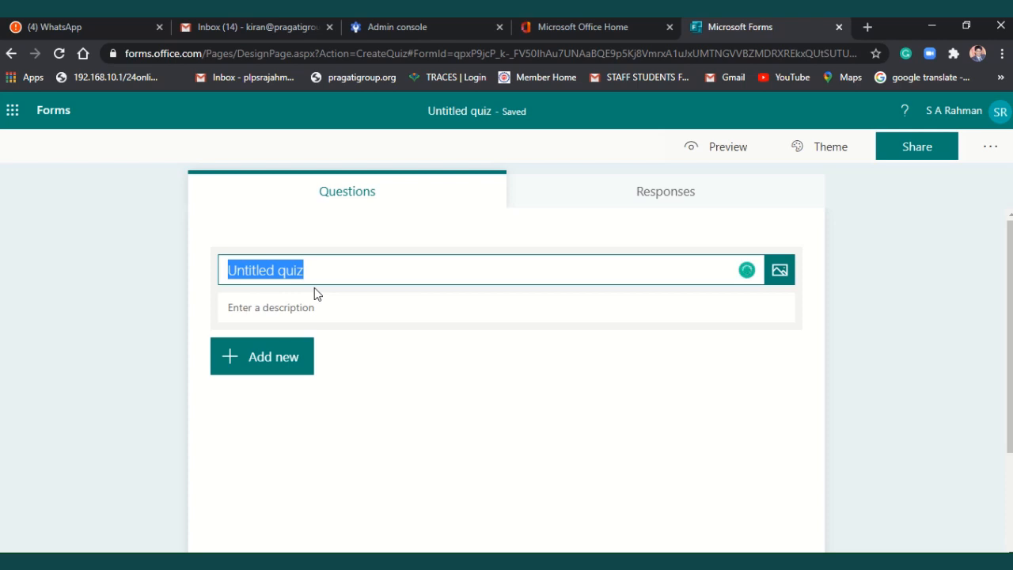
text(Sample Qui)
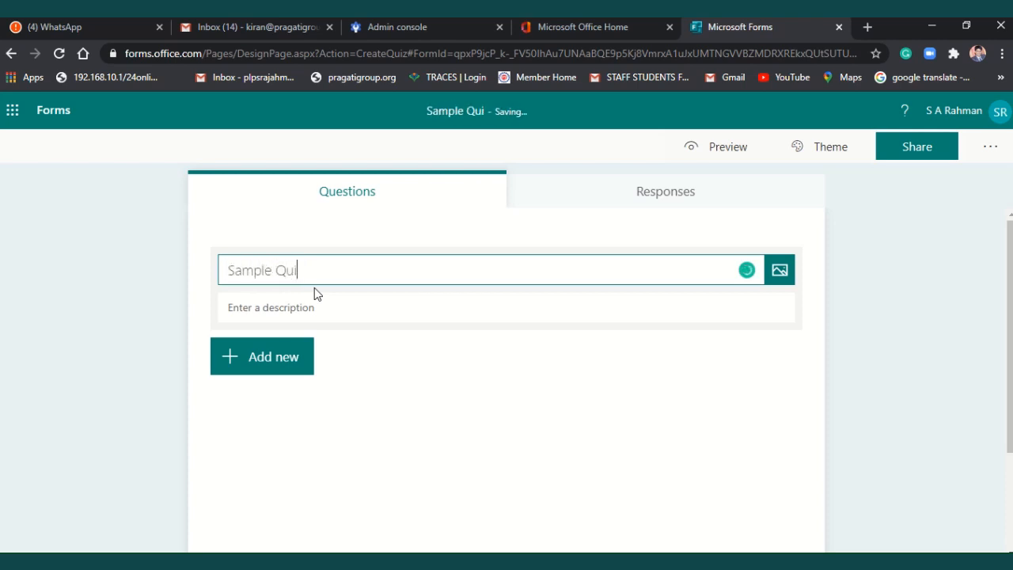
text(z )
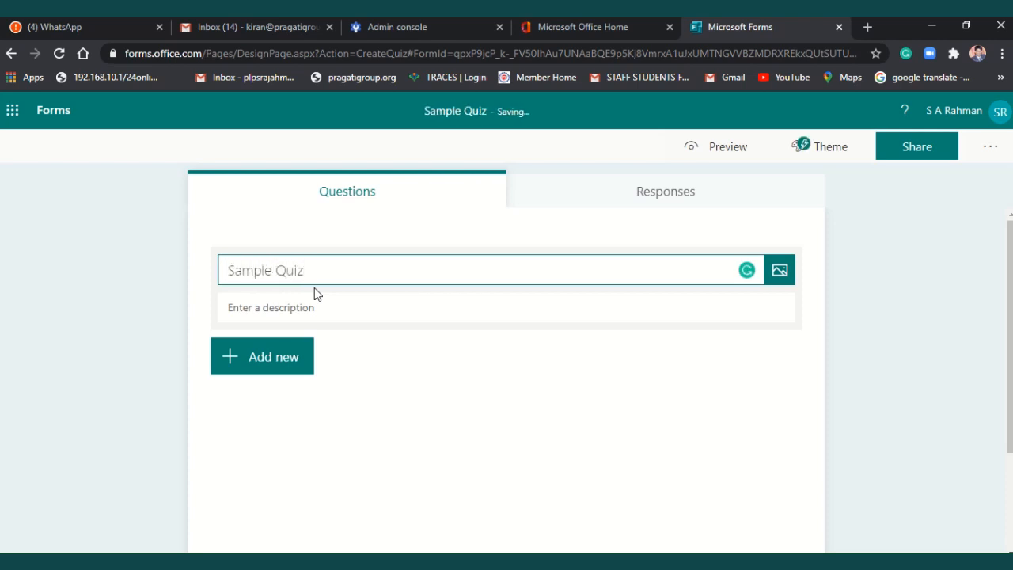
text(-1 for)
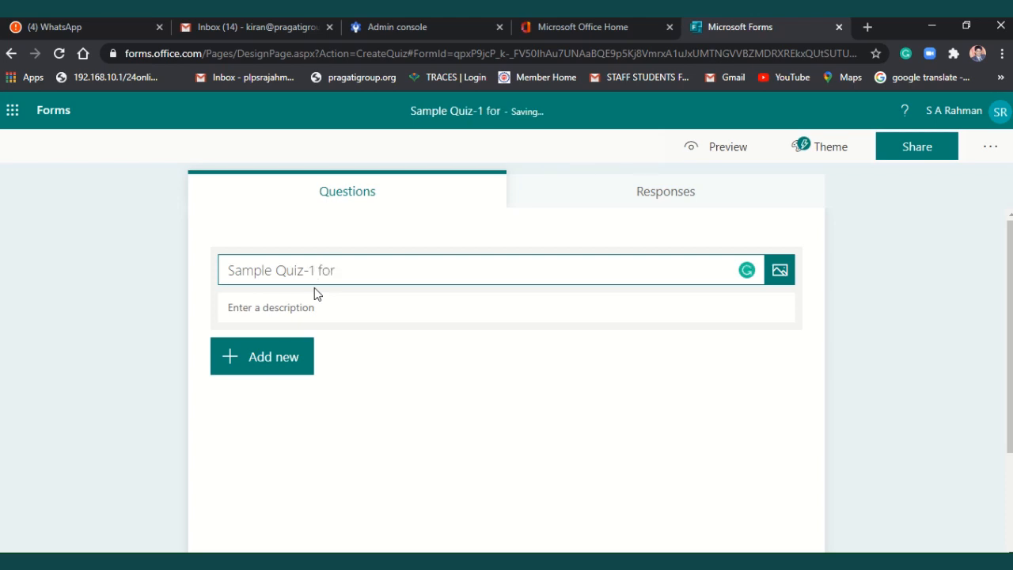
text( Video presen)
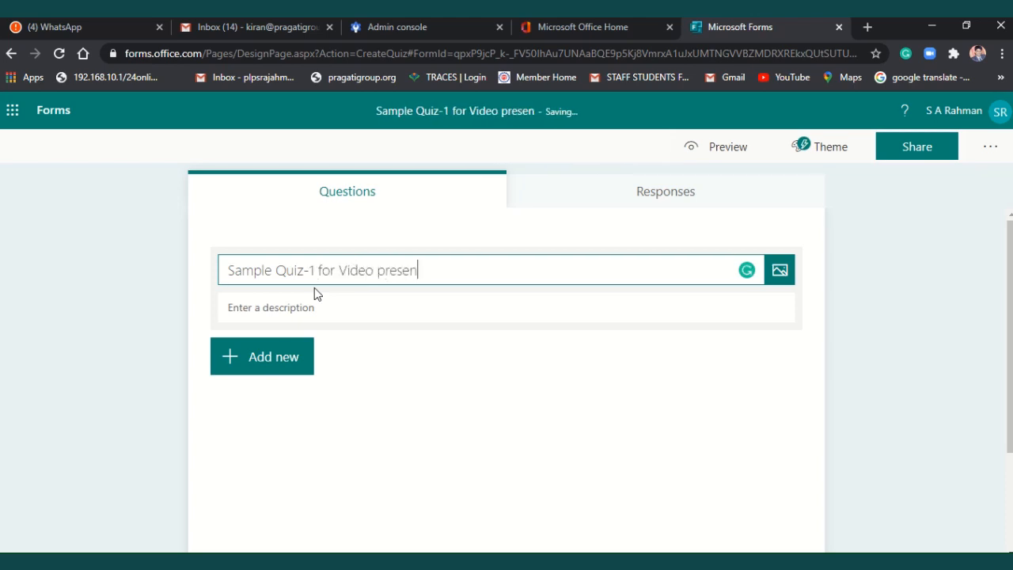
text(tation)
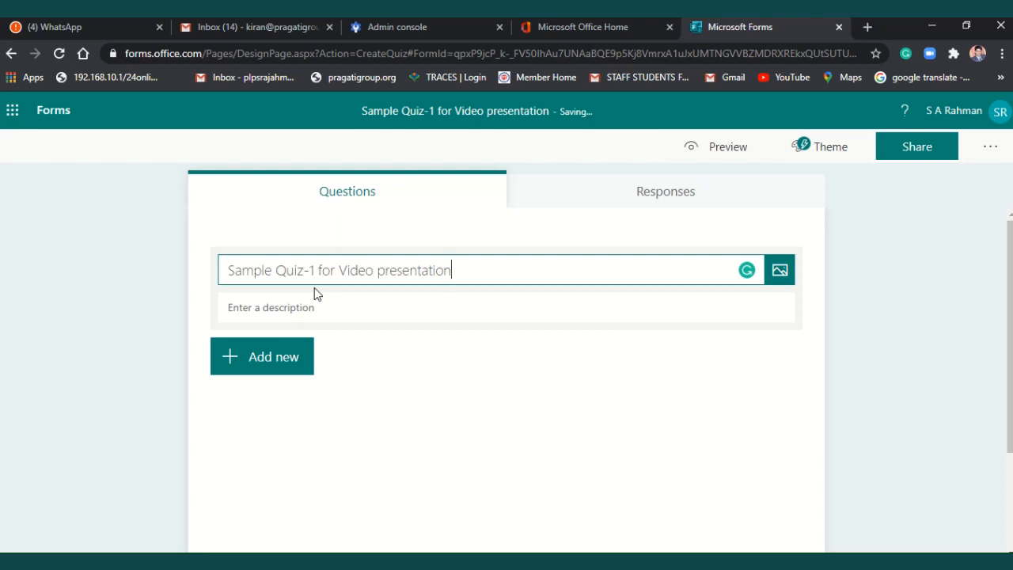
Add the description "This quiz is from Lessons 1 and 2" below the quiz title.
click(315, 307)
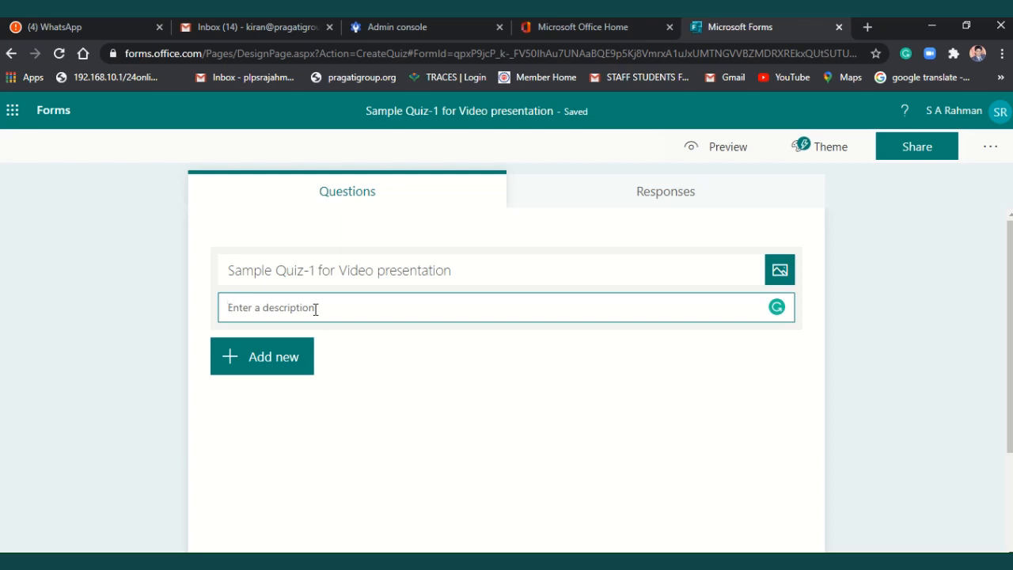
text(This )
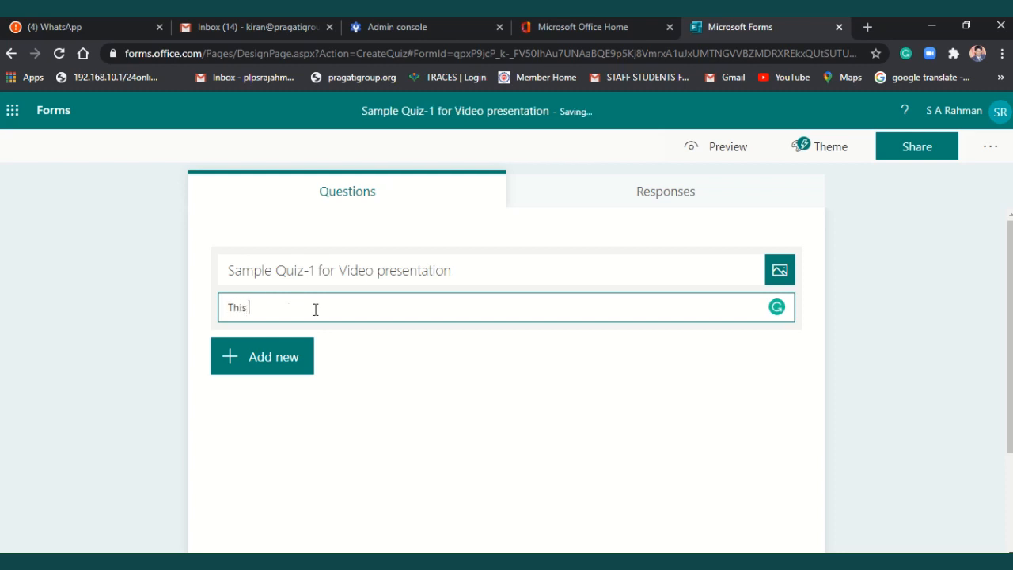
text(quiz is from Le)
text(ssons 1 and )
text(2)
key(BackSpace)
text(2)
key(Tab)
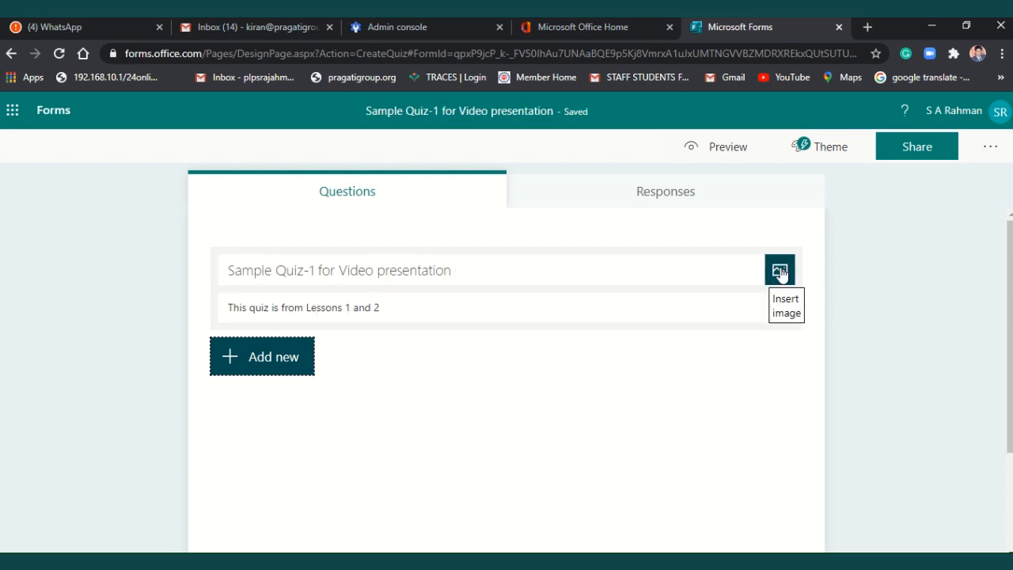
Examine the image sources available for the quiz title and the question types that can be added.
click(780, 272)
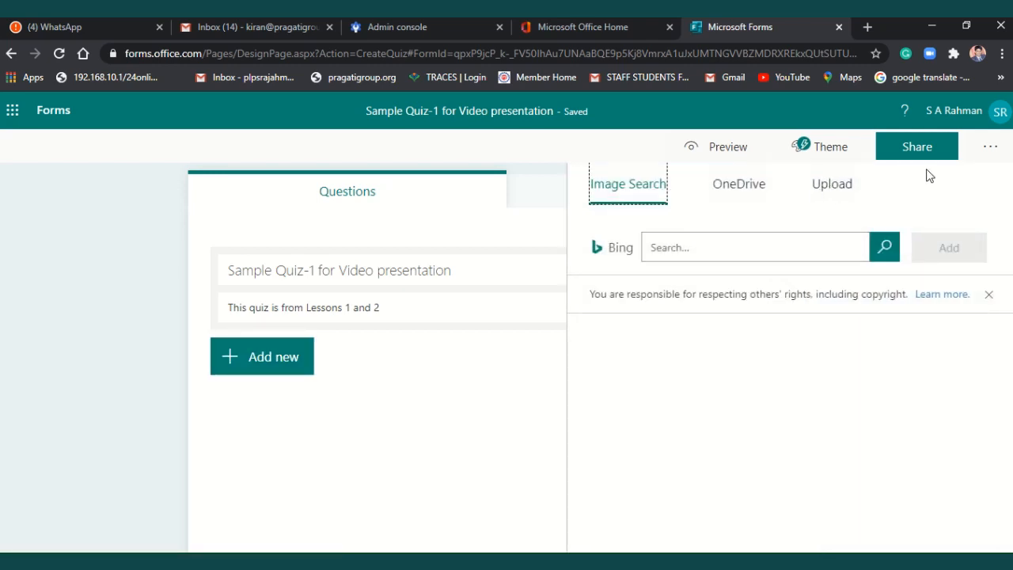
click(490, 398)
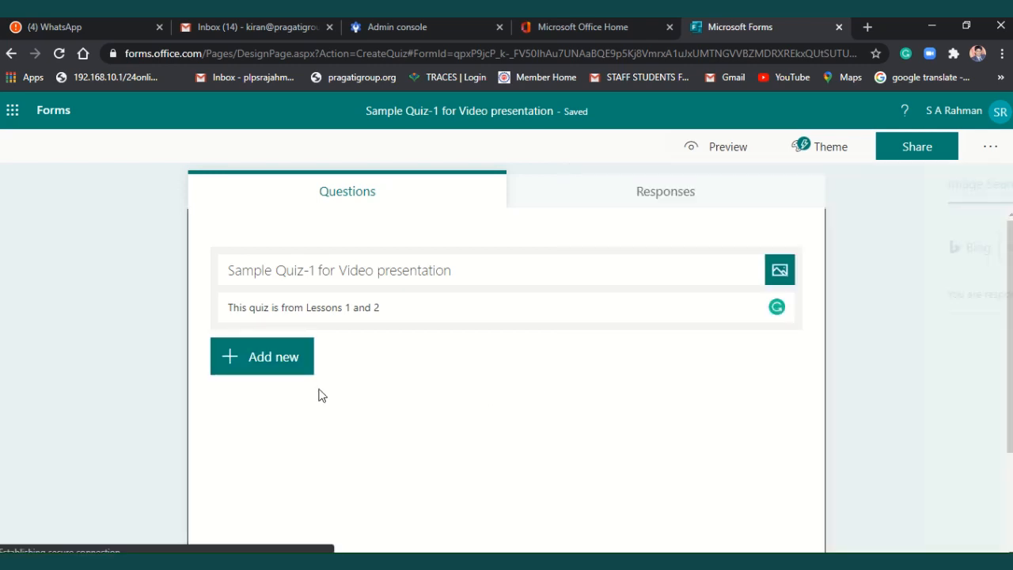
click(258, 368)
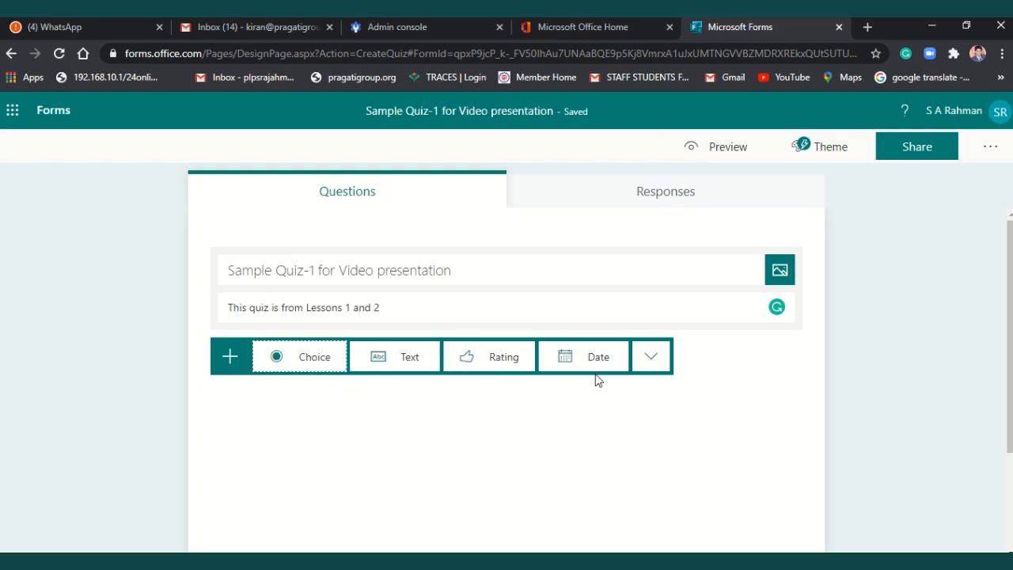
click(651, 363)
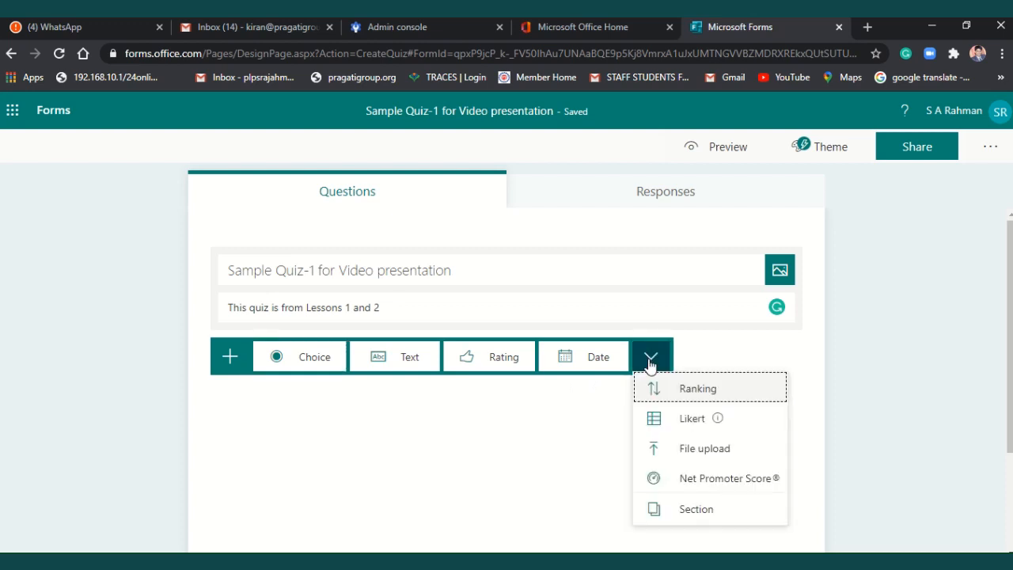
click(804, 352)
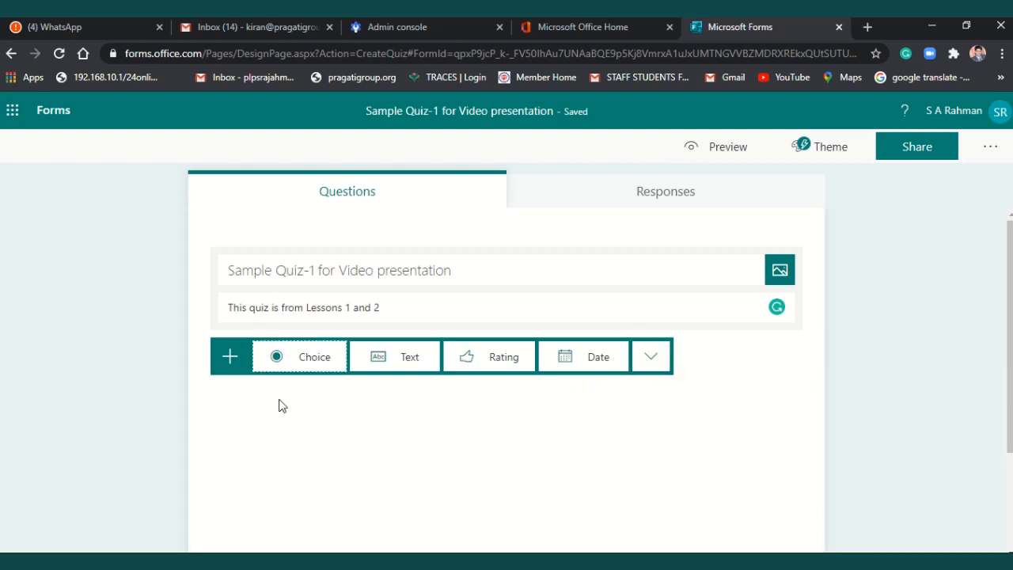
click(303, 358)
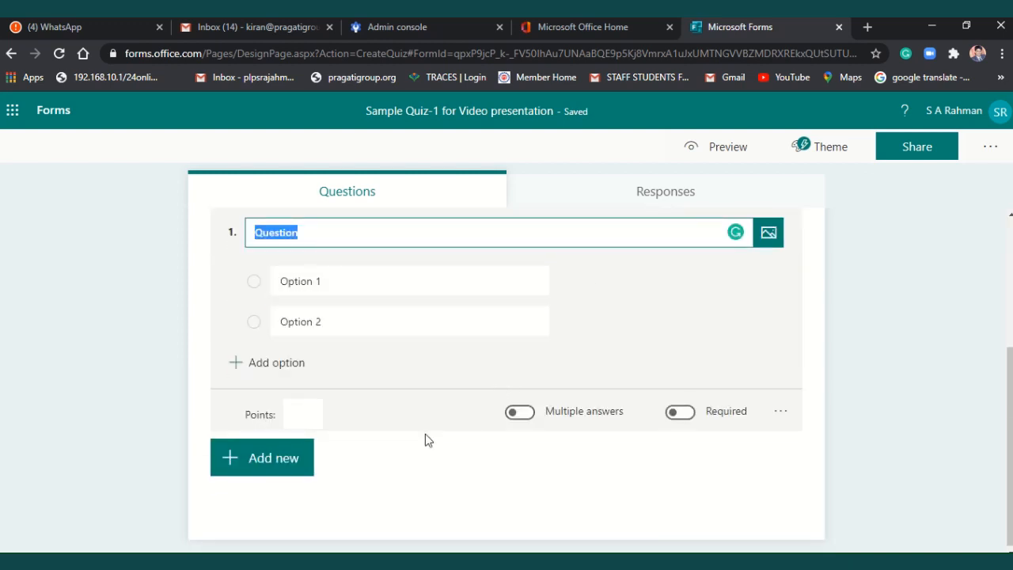
click(712, 302)
scroll(712, 302, up, 3)
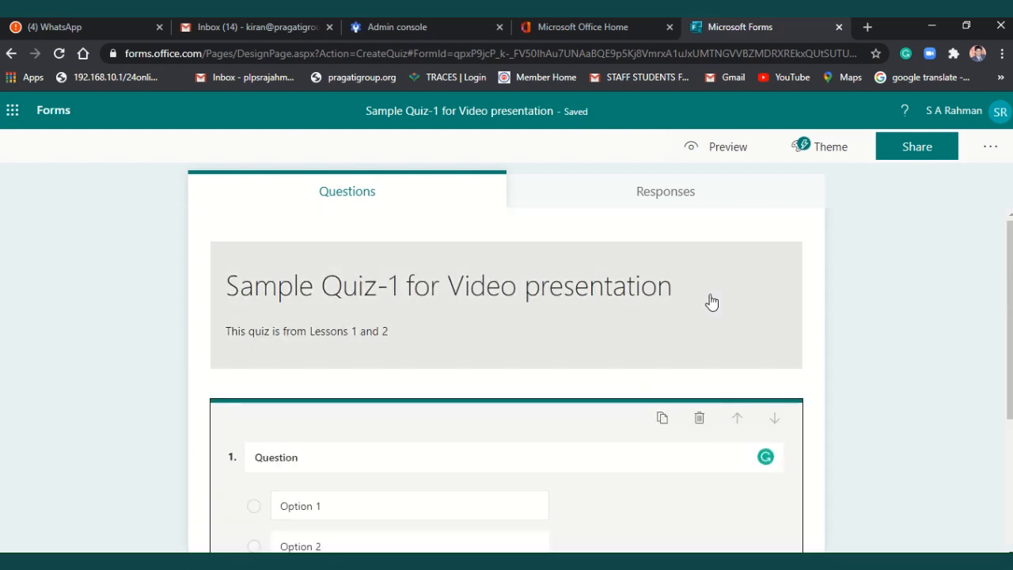
click(698, 417)
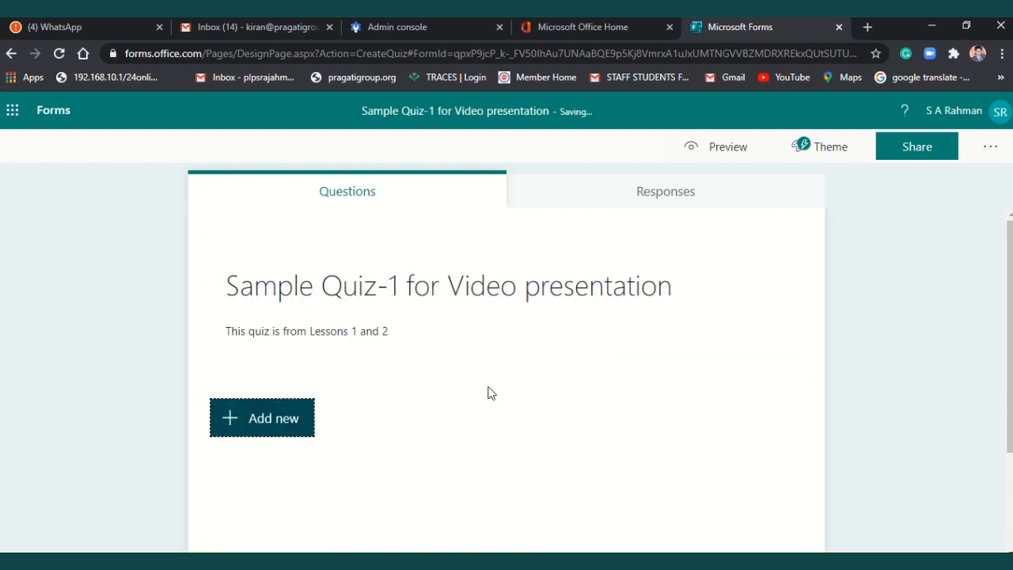
Add a Choice question to the quiz with the question text "What is 5 times of 10".
click(313, 414)
scroll(410, 423, down, 1)
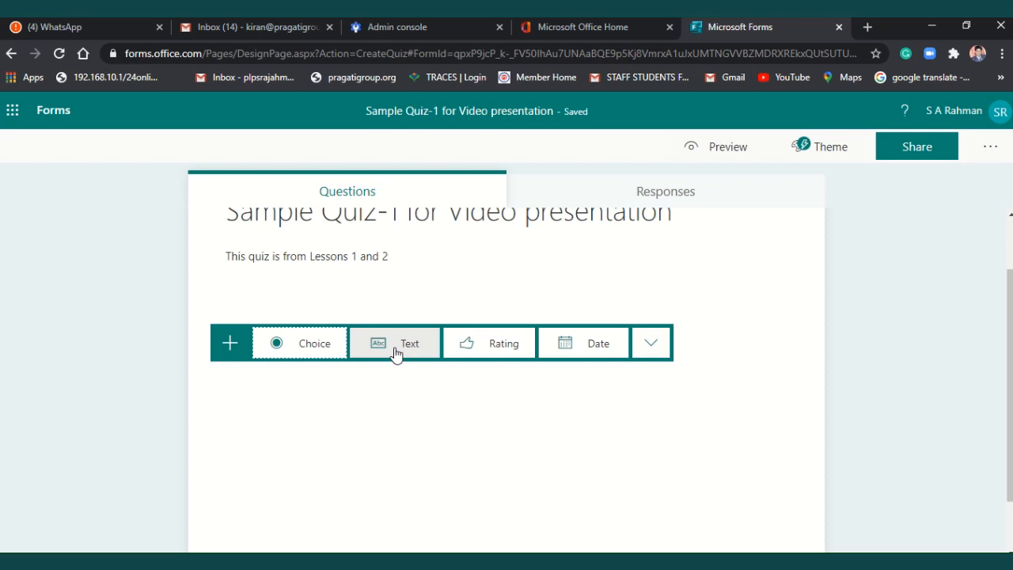
click(293, 348)
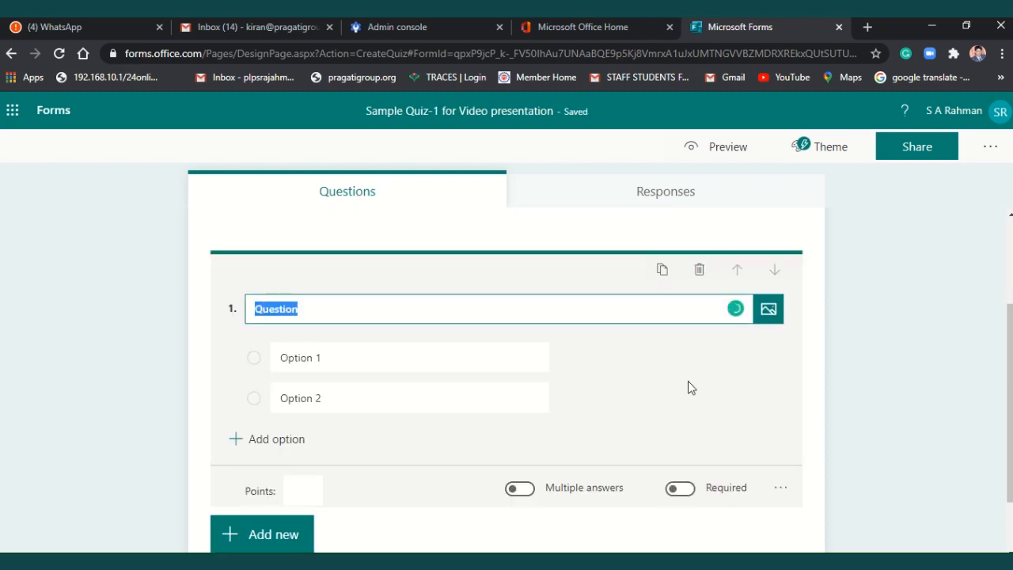
text(What is)
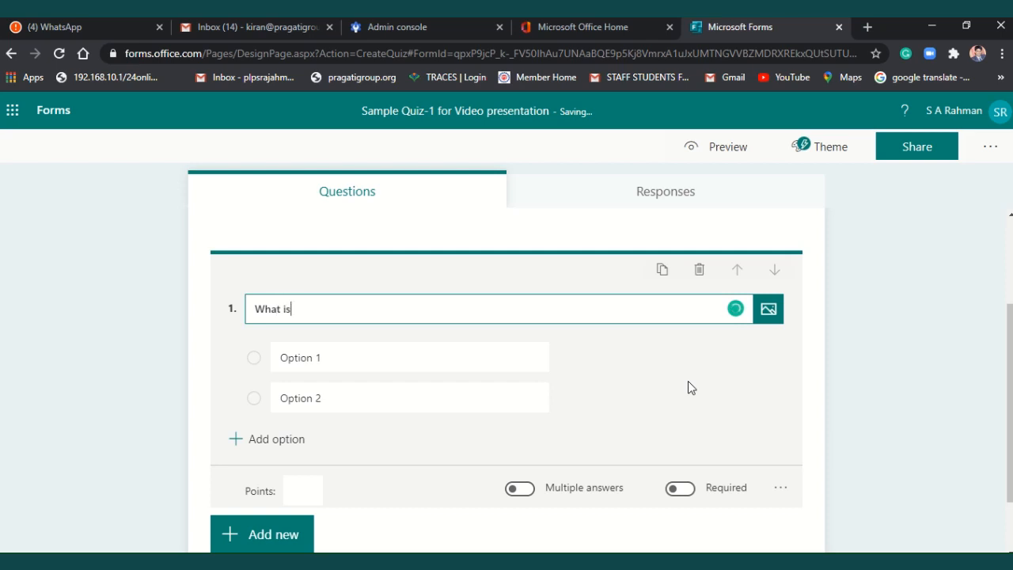
text( the value of 5 time )
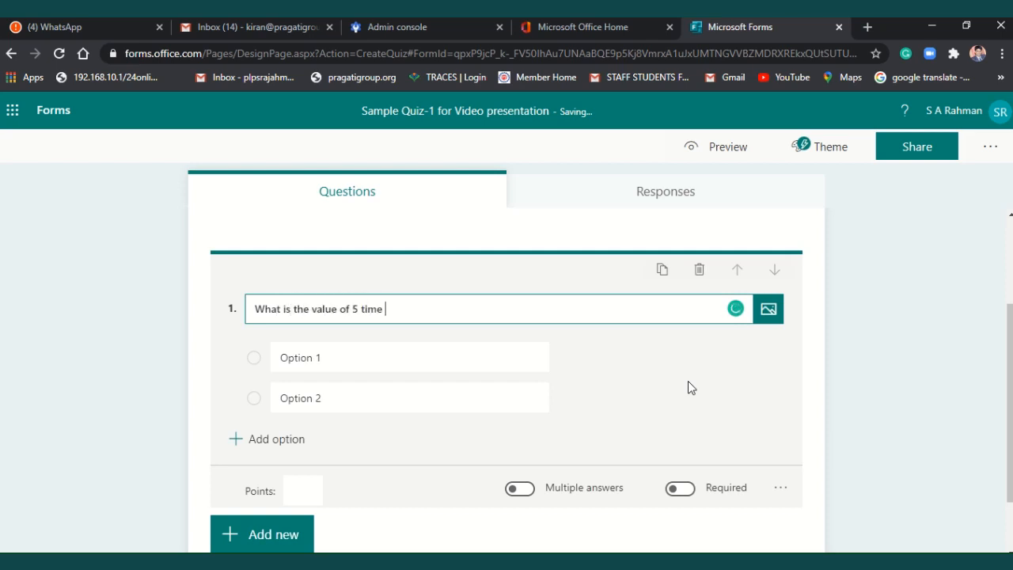
text(s of 10)
key(BackSpace)
key(BackSpace)
key(BackSpace)
key(BackSpace)
key(BackSpace)
key(BackSpace)
key(BackSpace)
key(BackSpace)
key(BackSpace)
key(BackSpace)
key(BackSpace)
key(BackSpace)
key(BackSpace)
key(BackSpace)
key(BackSpace)
key(BackSpace)
key(BackSpace)
key(BackSpace)
key(BackSpace)
key(BackSpace)
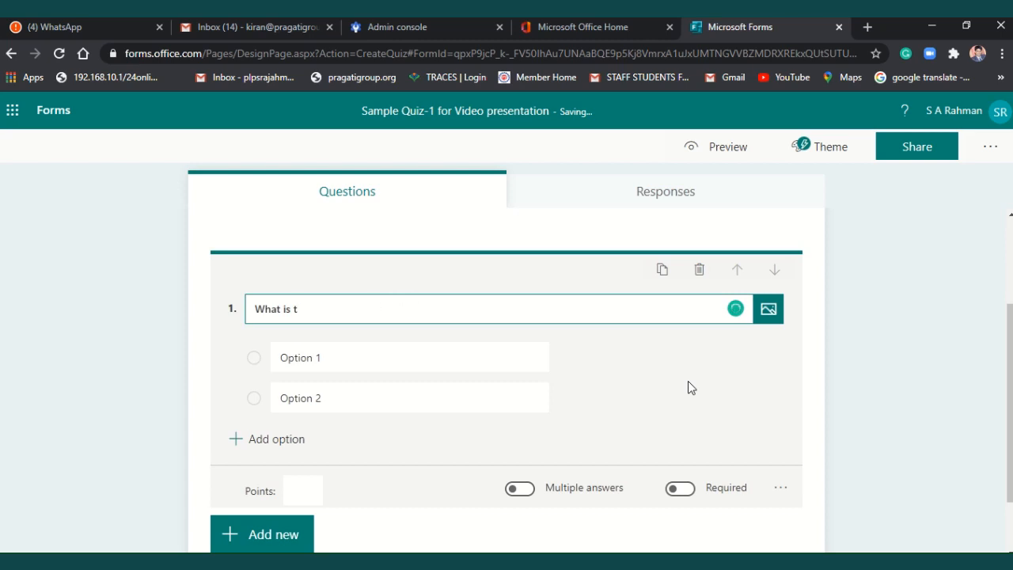
key(BackSpace)
text(5 times of 10)
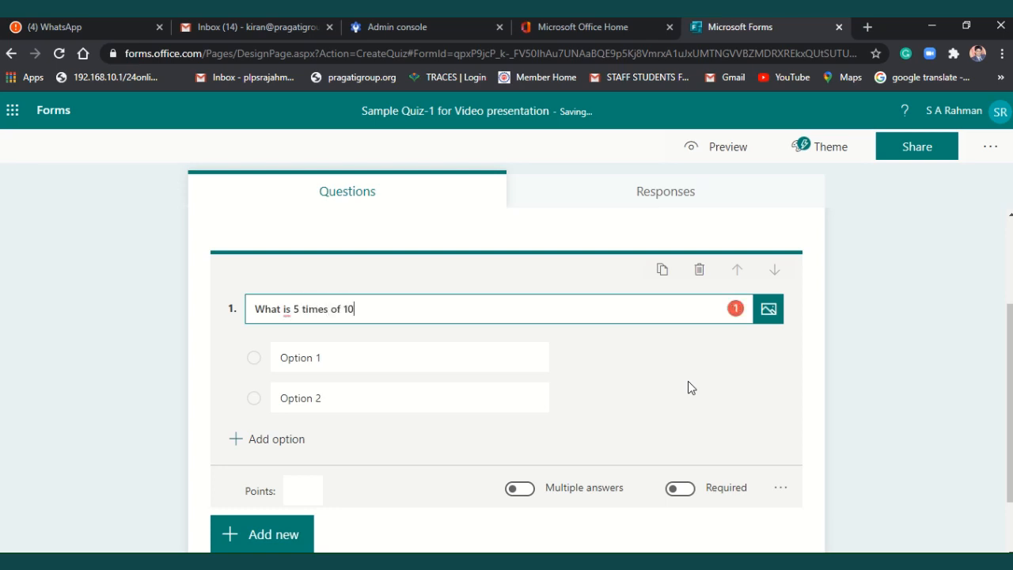
Fill in the first question's answer options as 40, 50, 60 and 70.
click(518, 357)
text(40)
key(Tab)
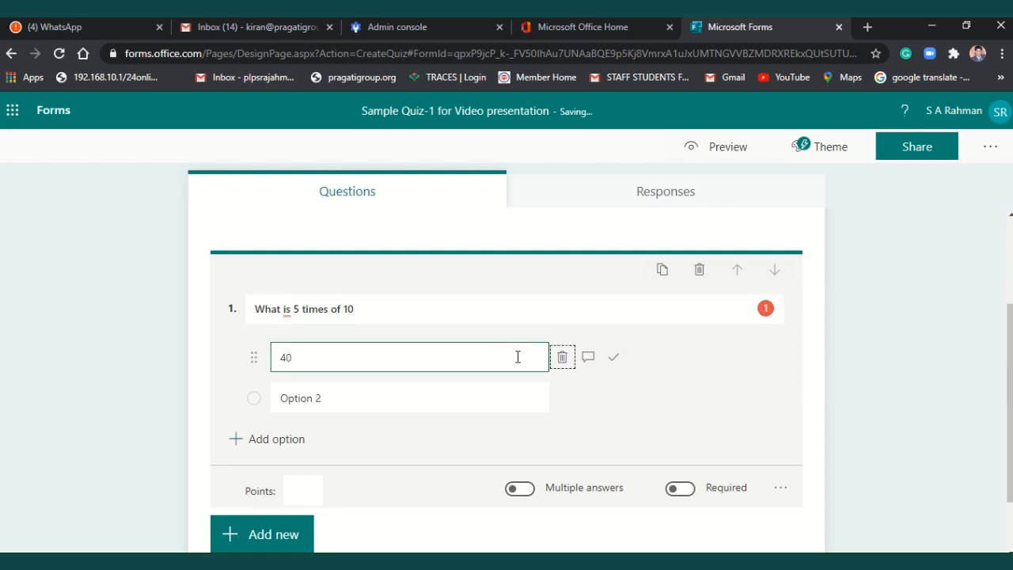
key(Return)
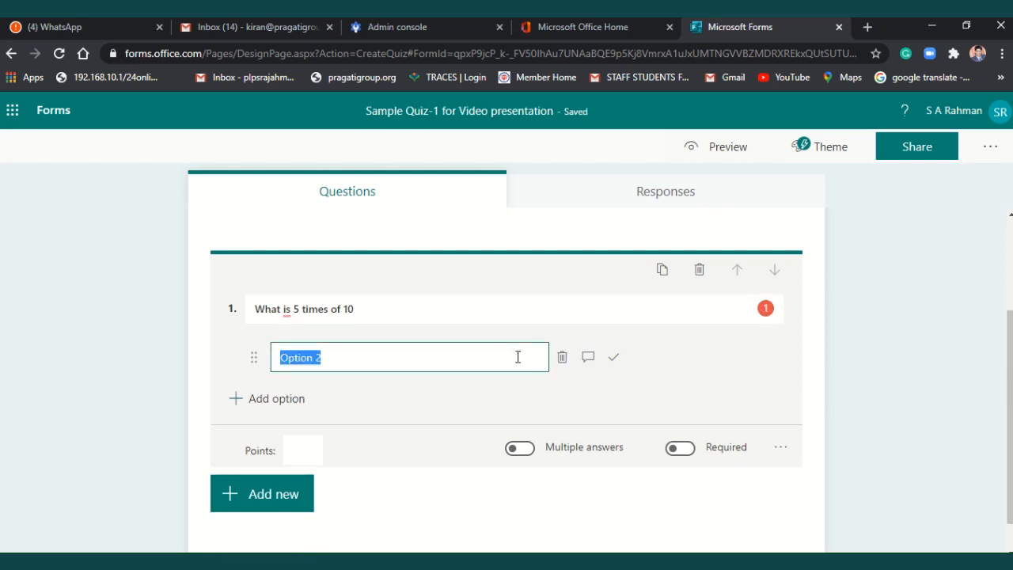
text(40)
key(Return)
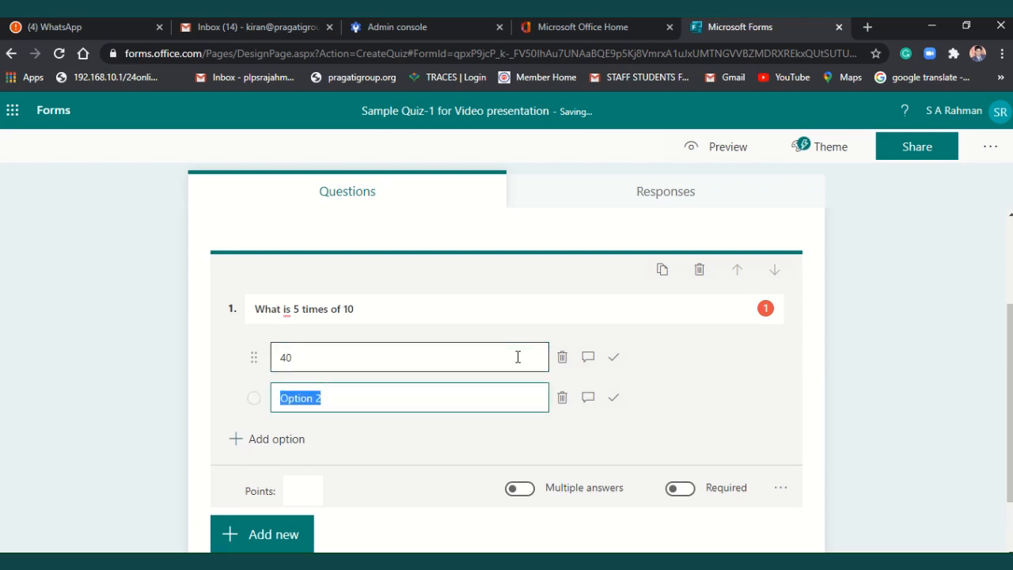
text(50)
key(Return)
text(60)
key(Return)
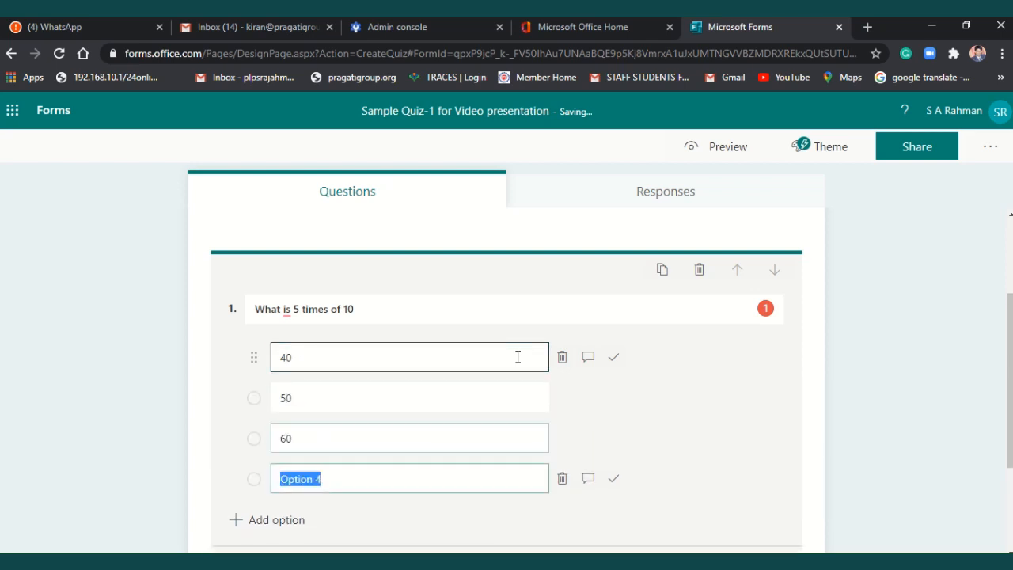
text(70)
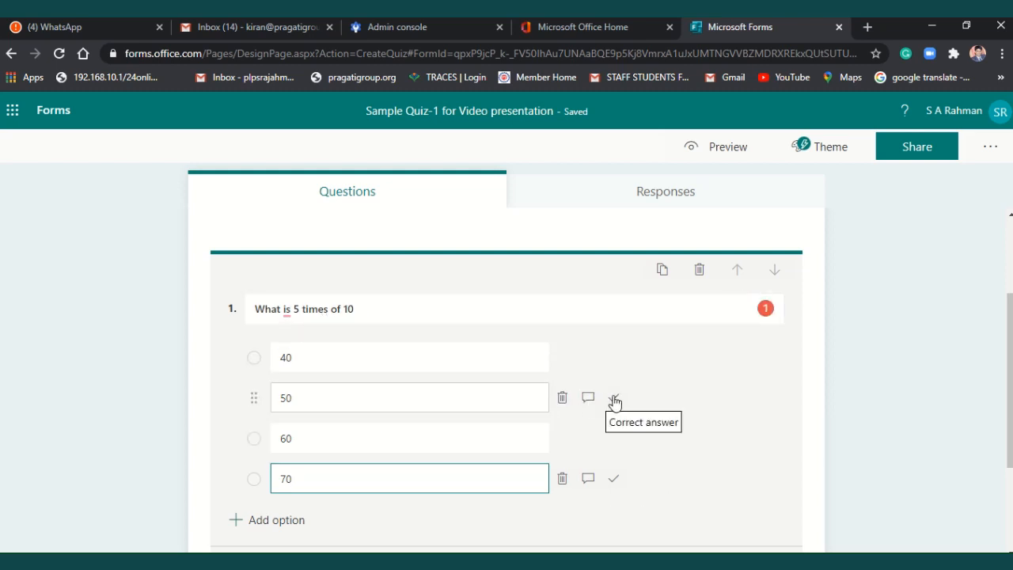
Mark 50 as the correct answer and try the multiple answers setting, leaving it switched off.
click(614, 398)
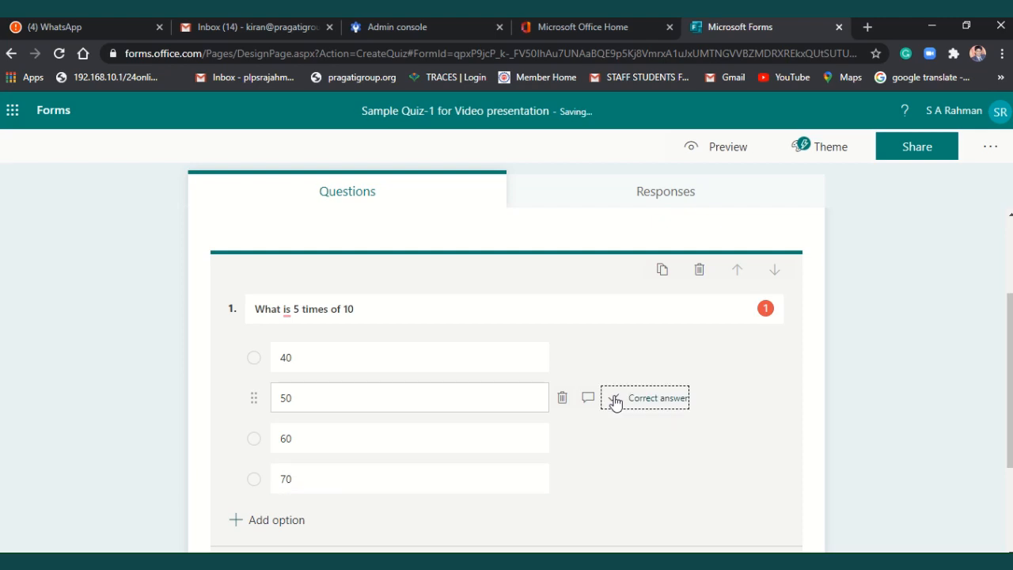
scroll(615, 403, down, 2)
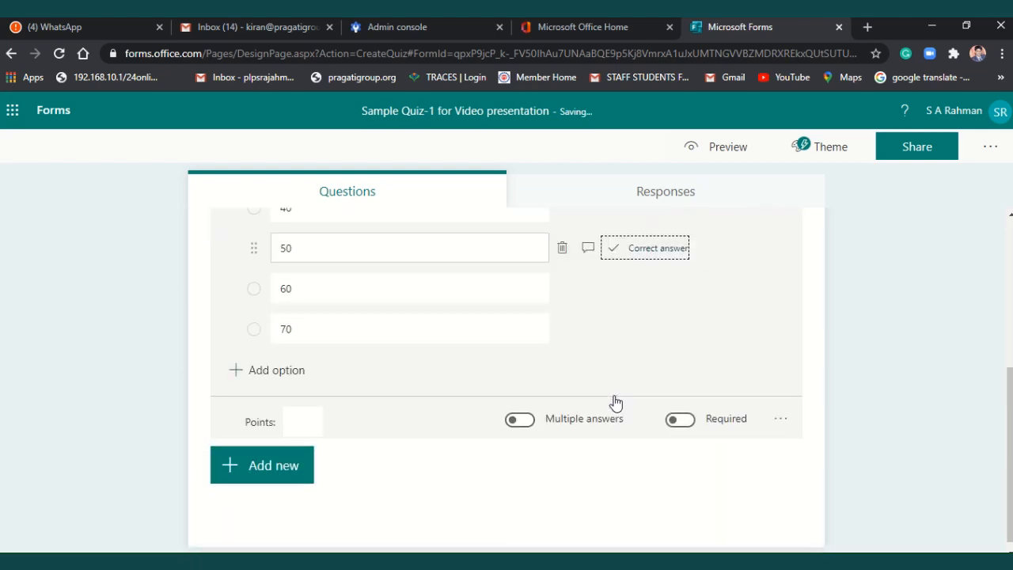
click(520, 420)
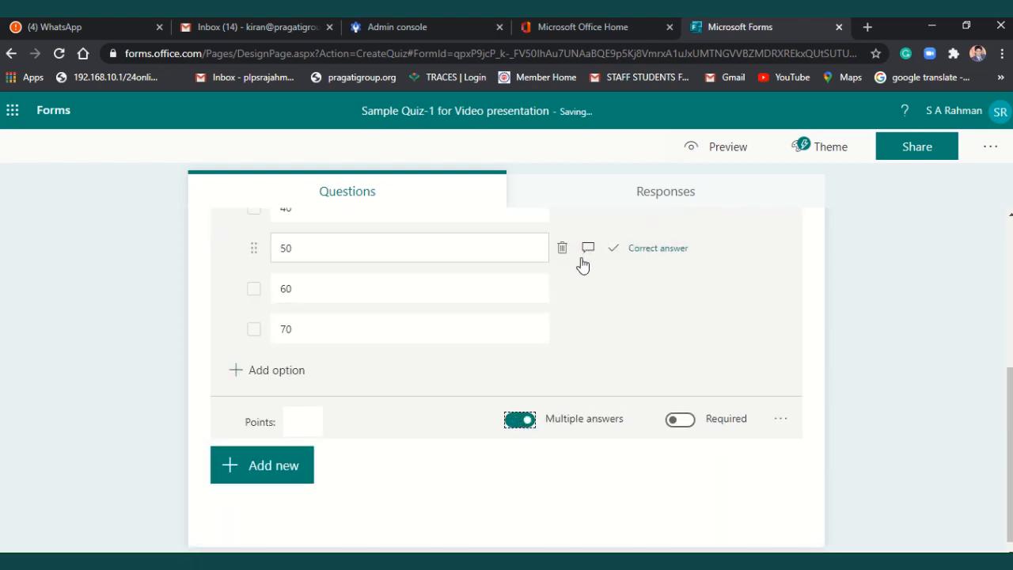
click(518, 421)
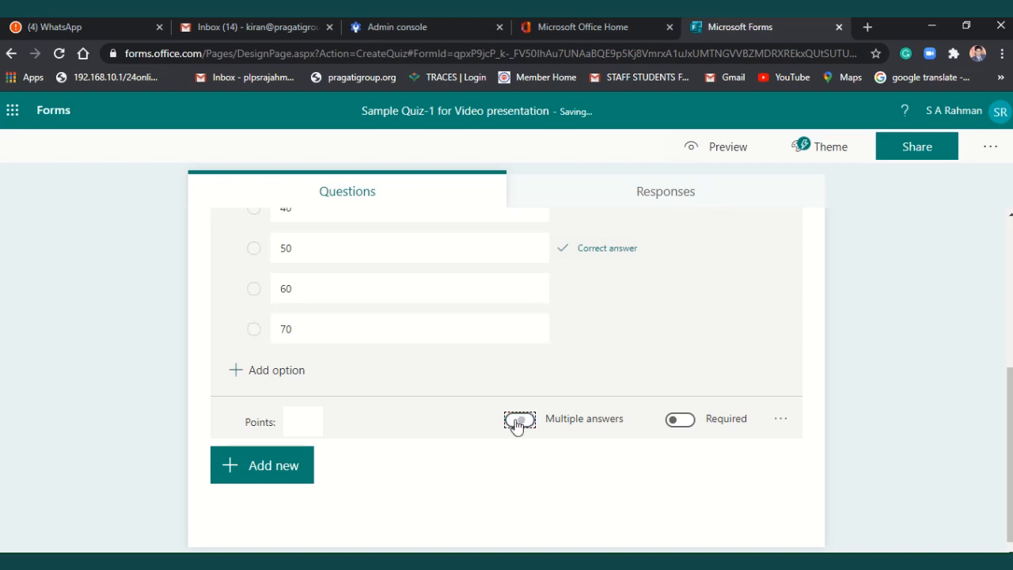
Assign 2 points to the first question.
click(307, 425)
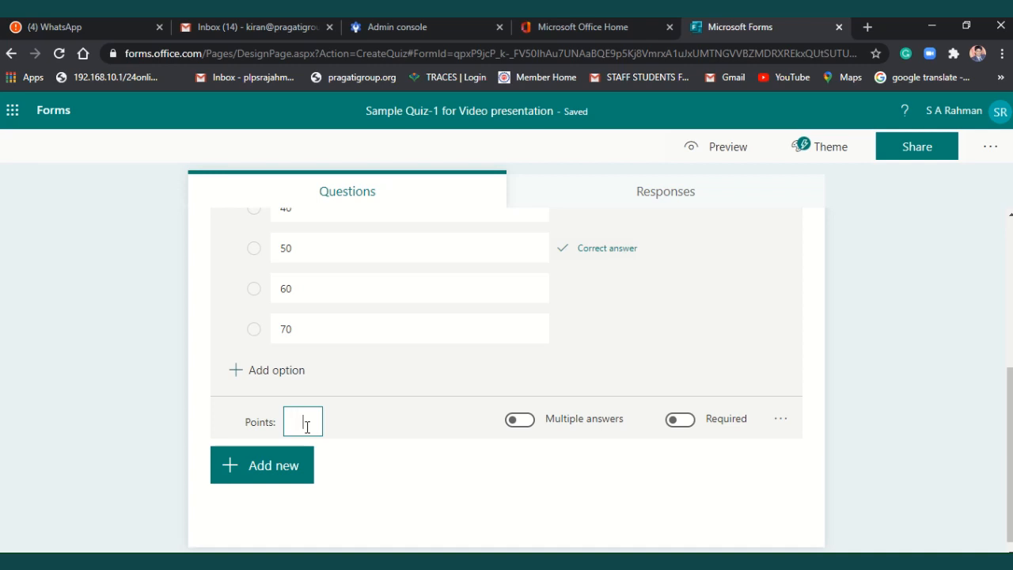
text(2)
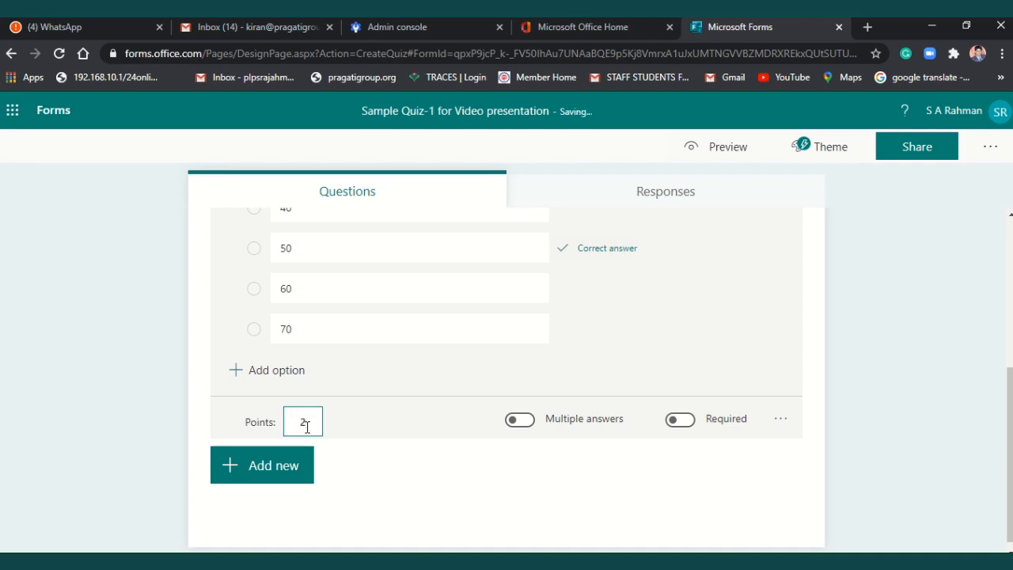
click(190, 408)
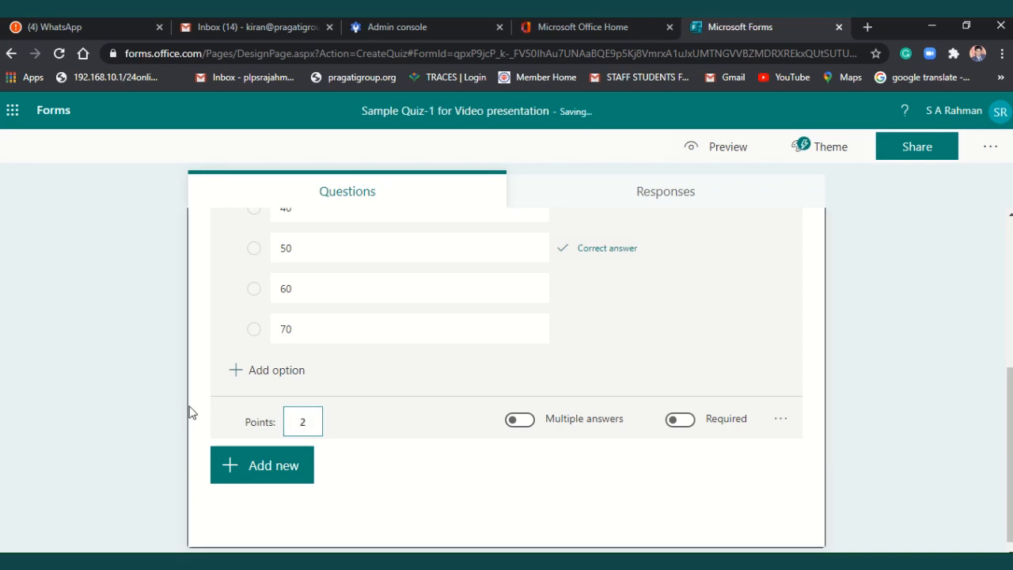
Add a second Choice question with the text "What is the name of our state?".
click(255, 467)
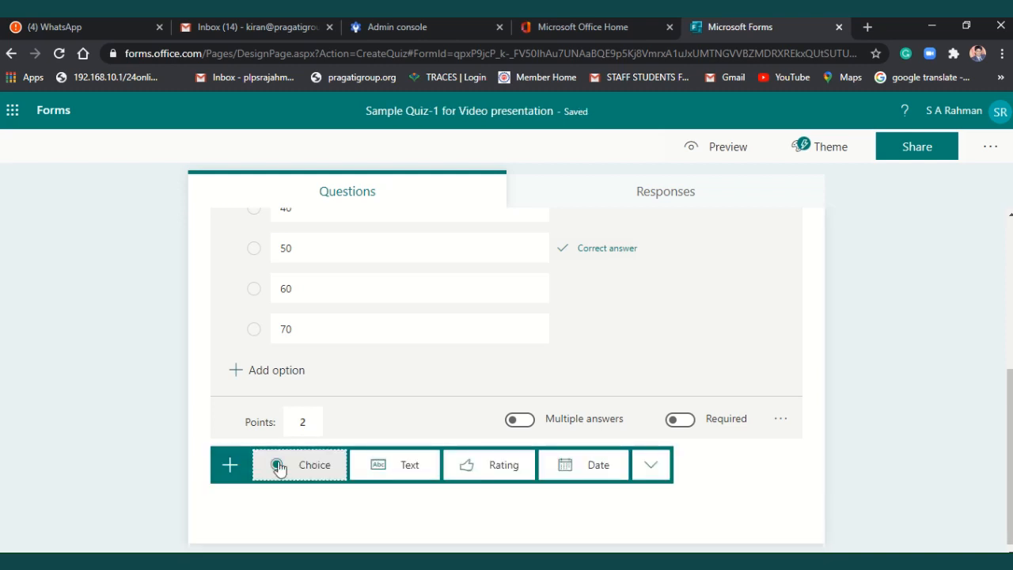
click(288, 466)
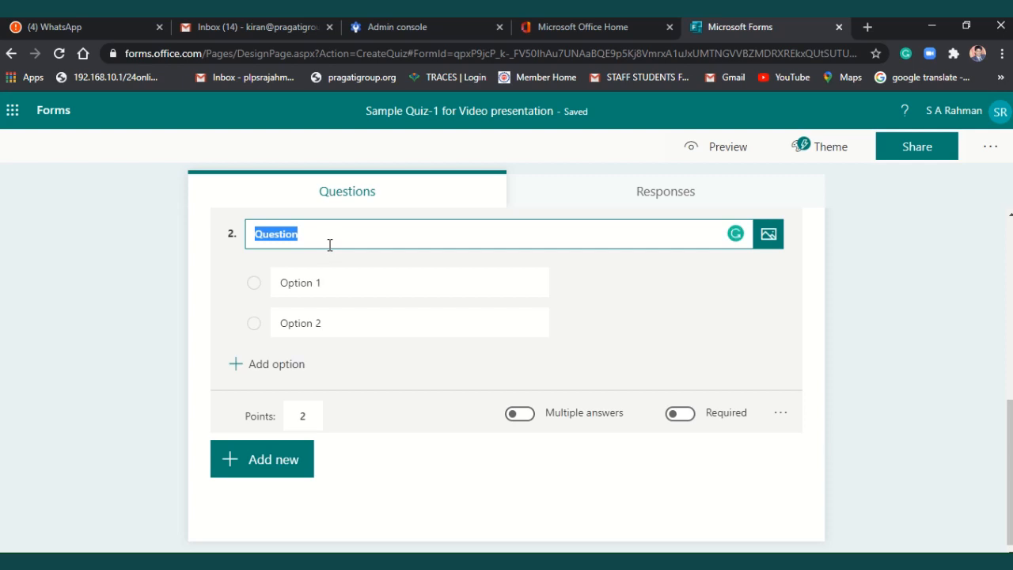
text(W)
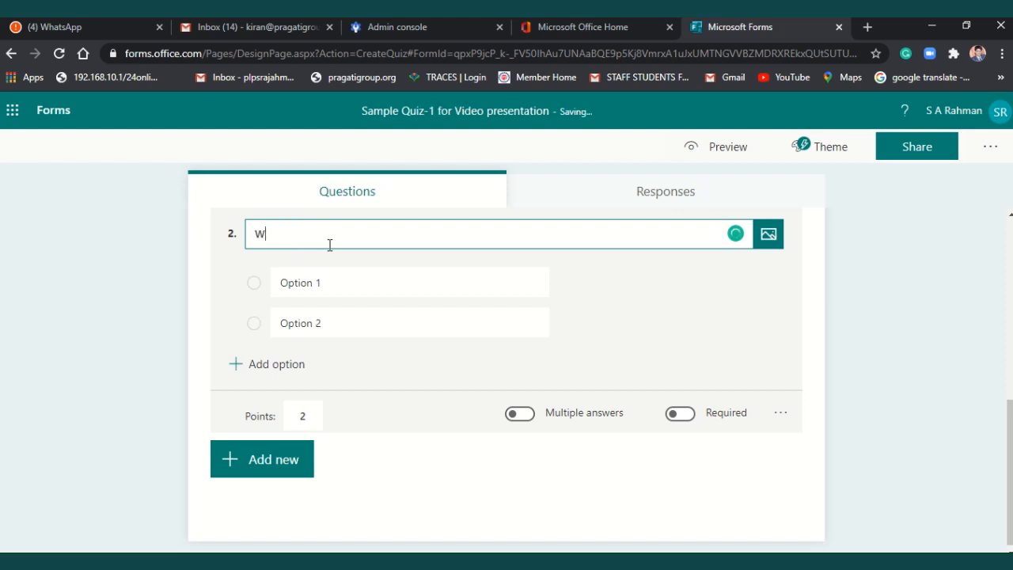
key(BackSpace)
text(What is the name of our state)
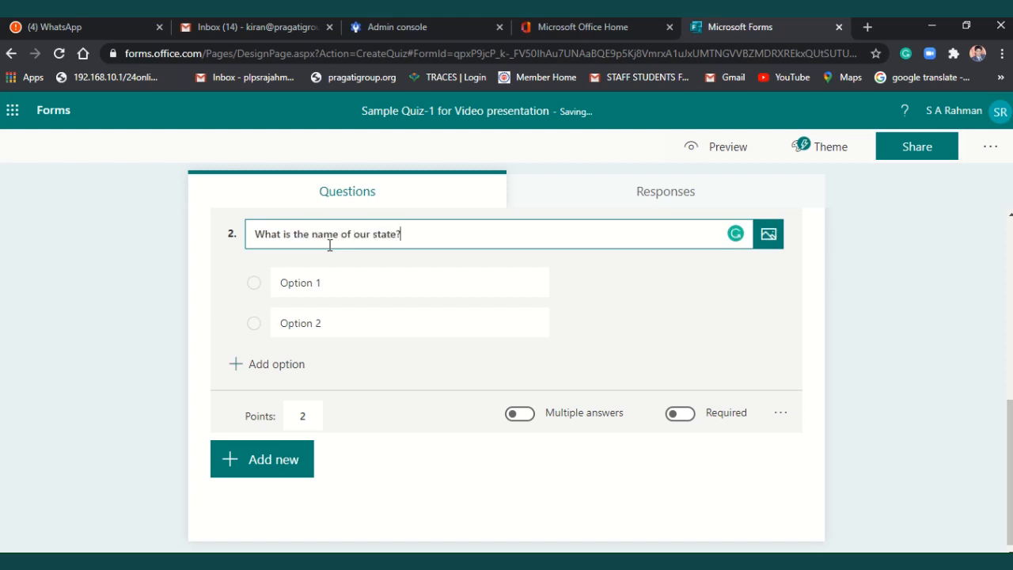
Enter the options Andhra Pradesh, Tamilnadu, Karnataka and Uttar Pradesh for the state question, and mark Andhra Pradesh as the correct answer.
click(327, 281)
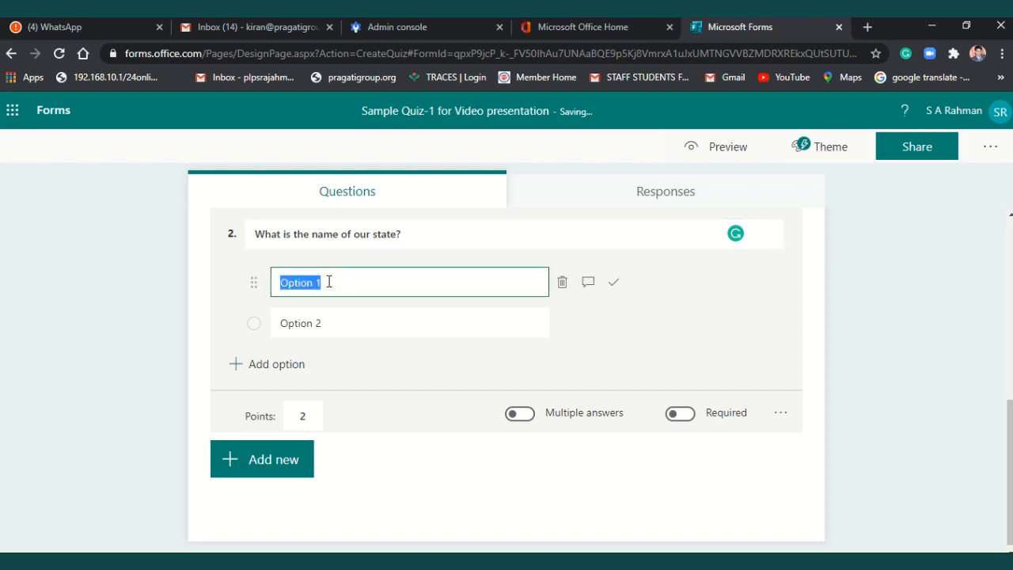
text(And)
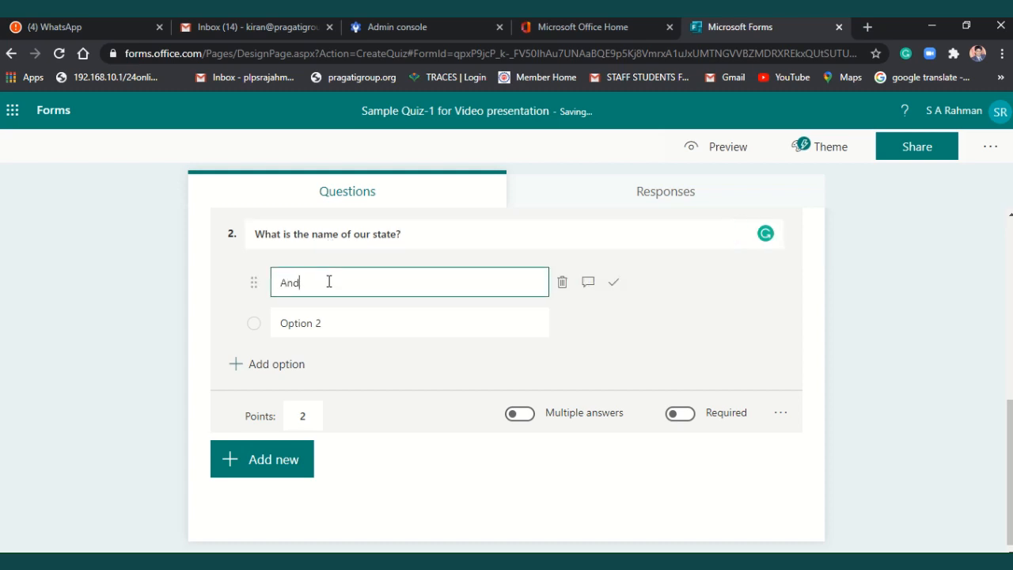
text(rhra Pradesh)
key(Tab)
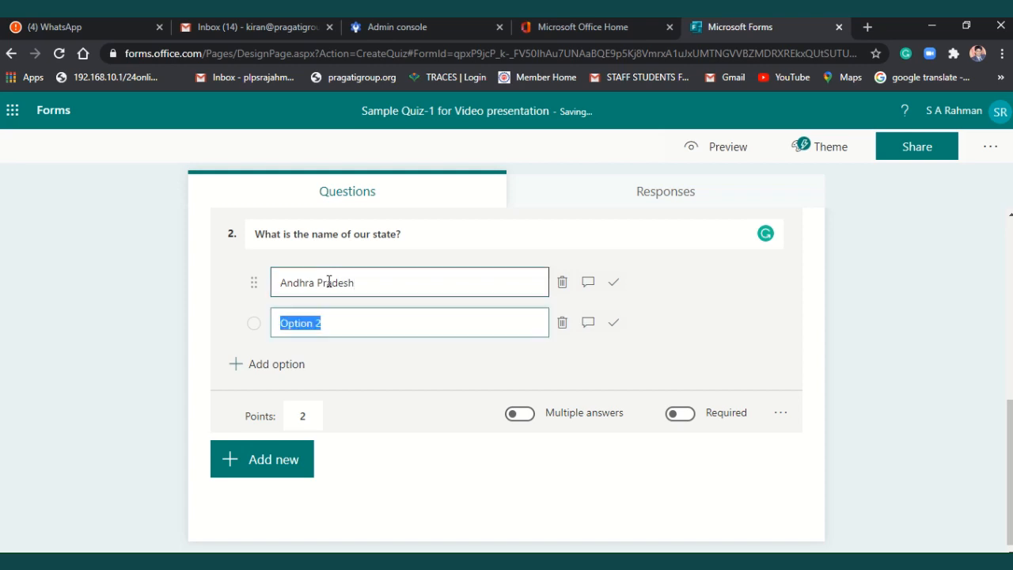
text(Tamilnadu)
key(Return)
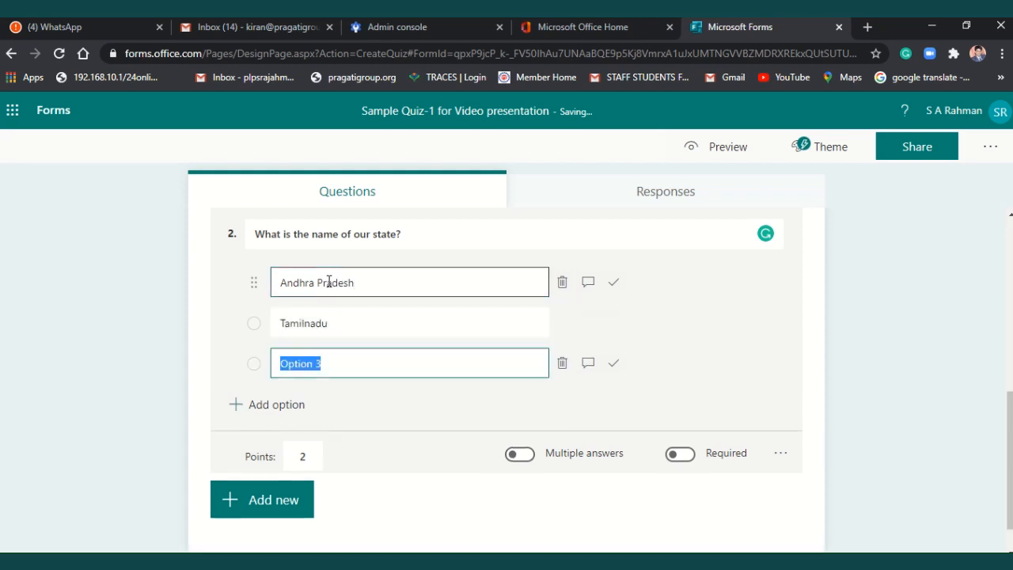
text(Karnataka)
key(Return)
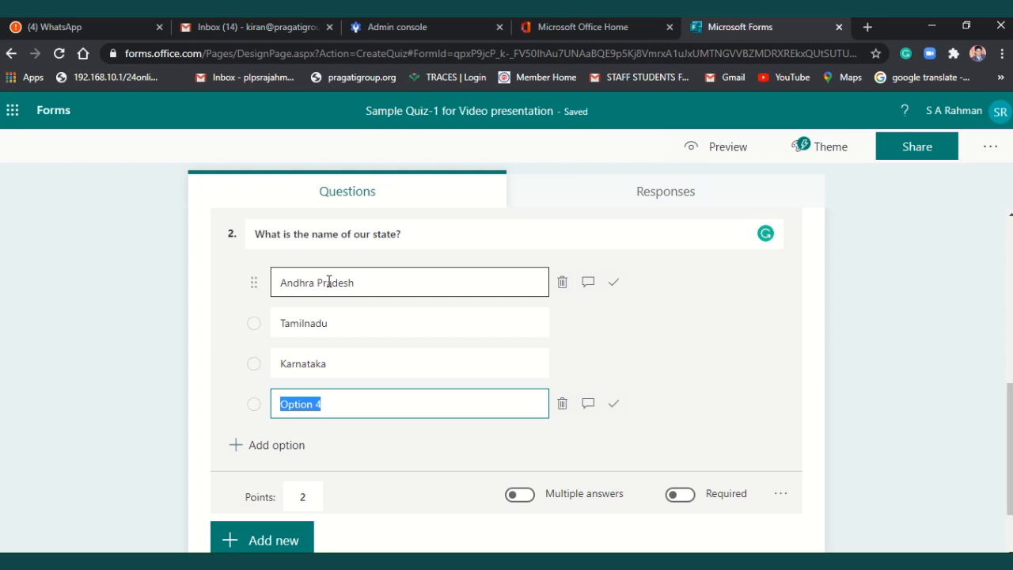
text(U)
key(BackSpace)
text(Ut)
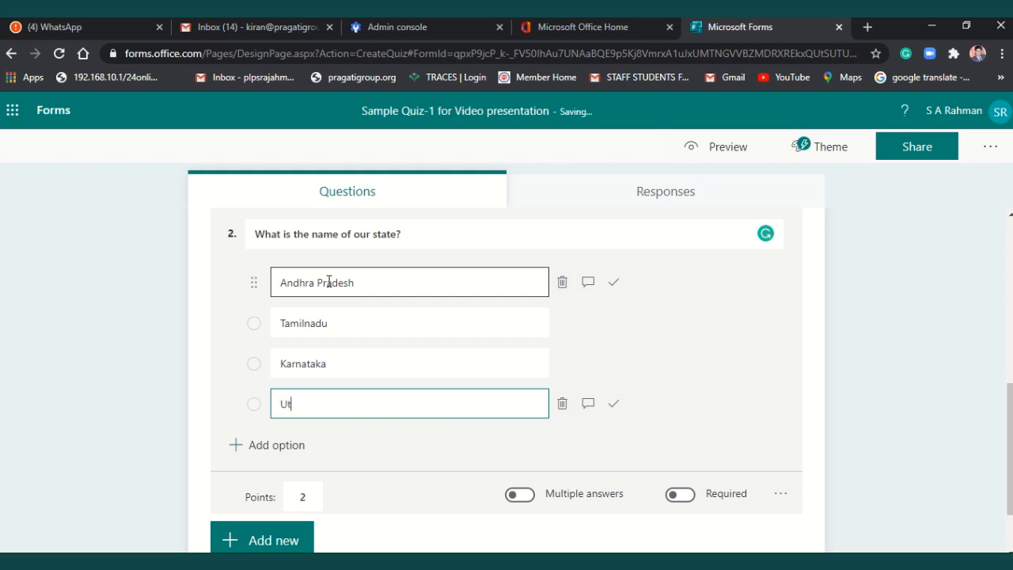
text(tar Pradesh)
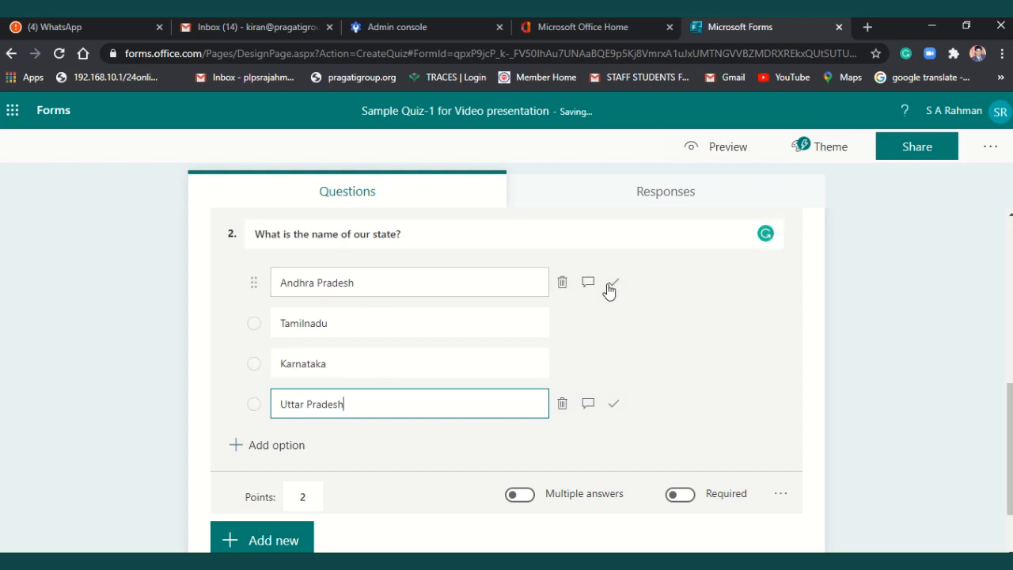
click(613, 285)
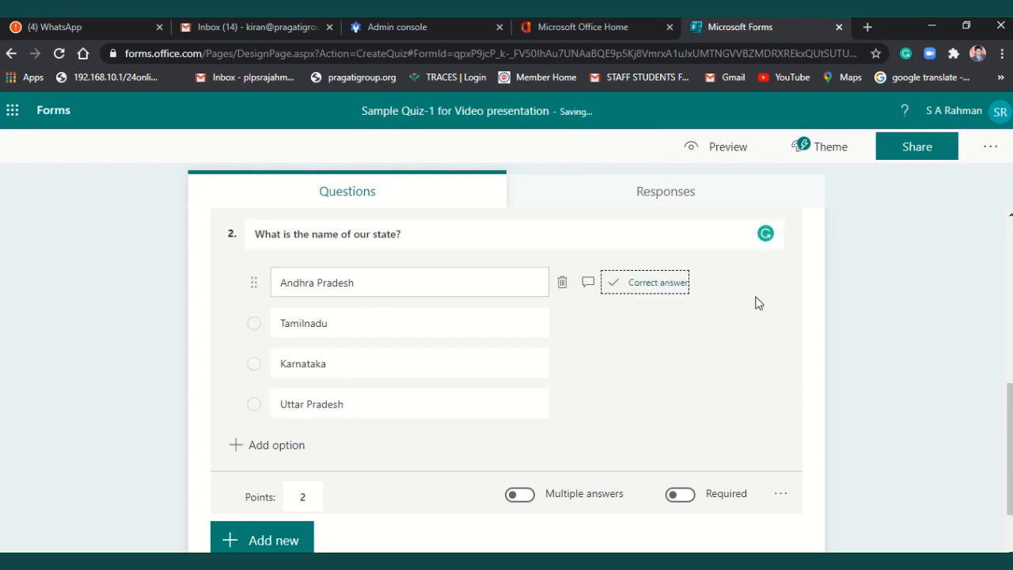
Try 3 points for the state question and set its points back to 2.
scroll(803, 305, down, 1)
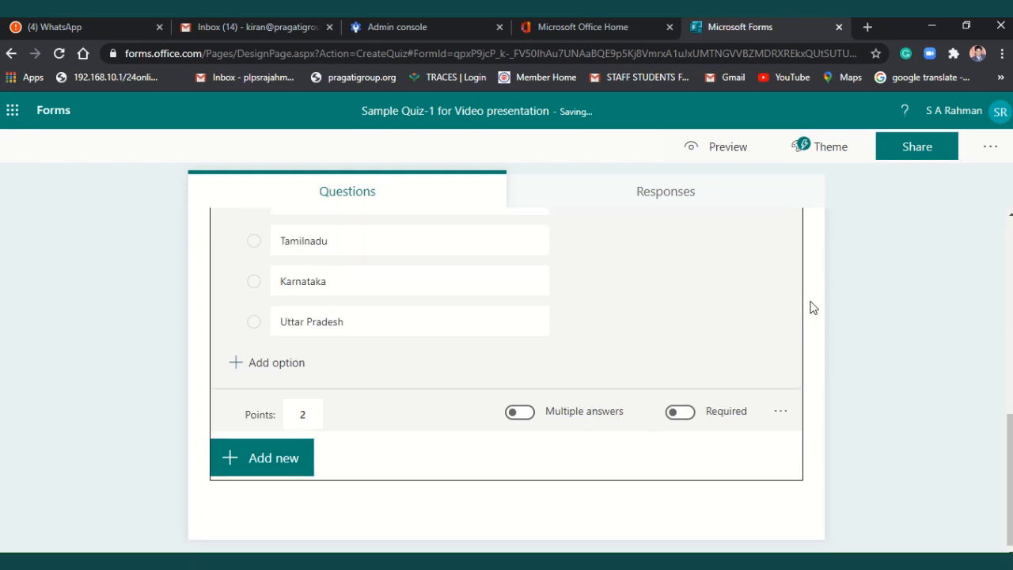
click(309, 417)
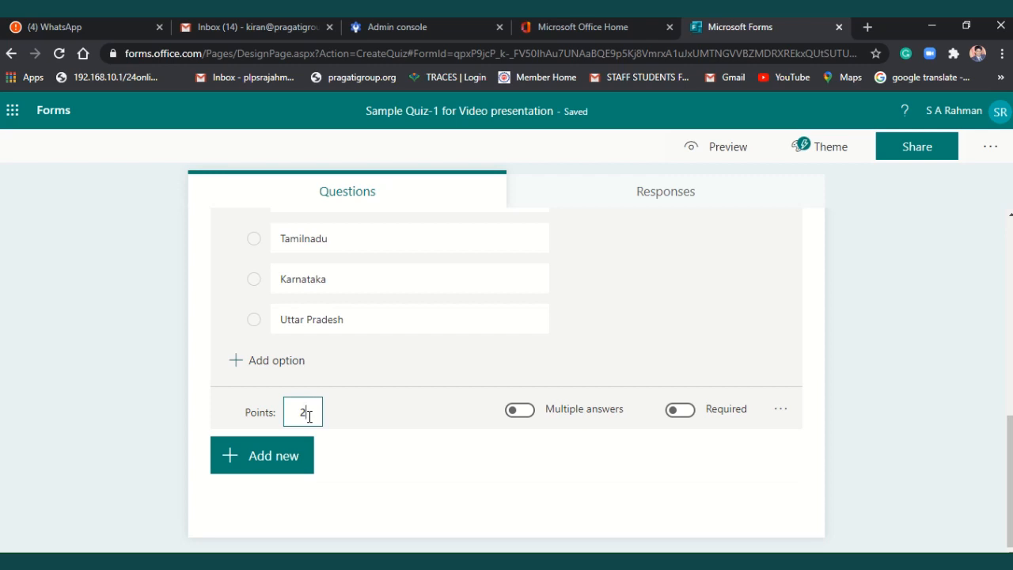
key(BackSpace)
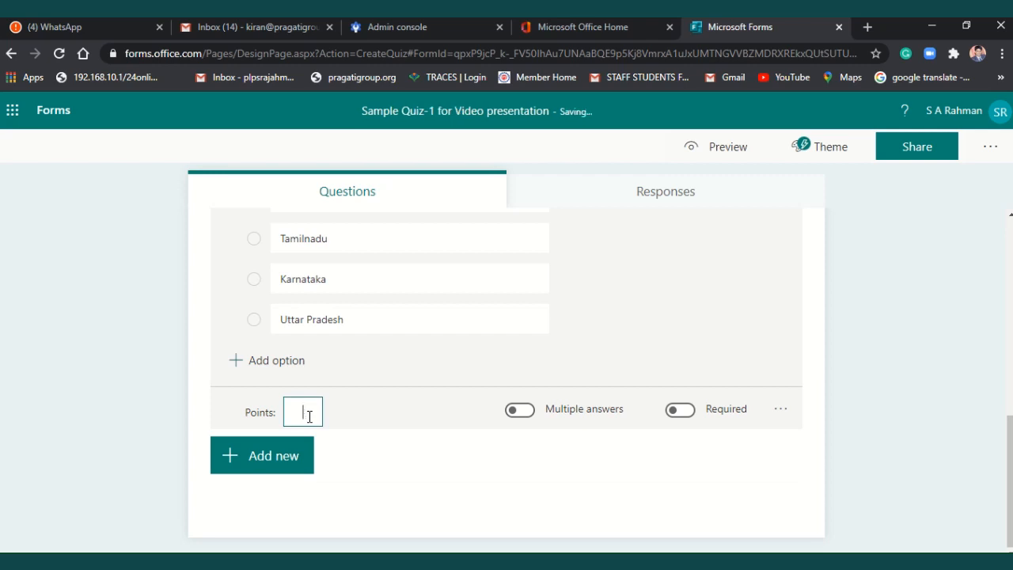
click(375, 486)
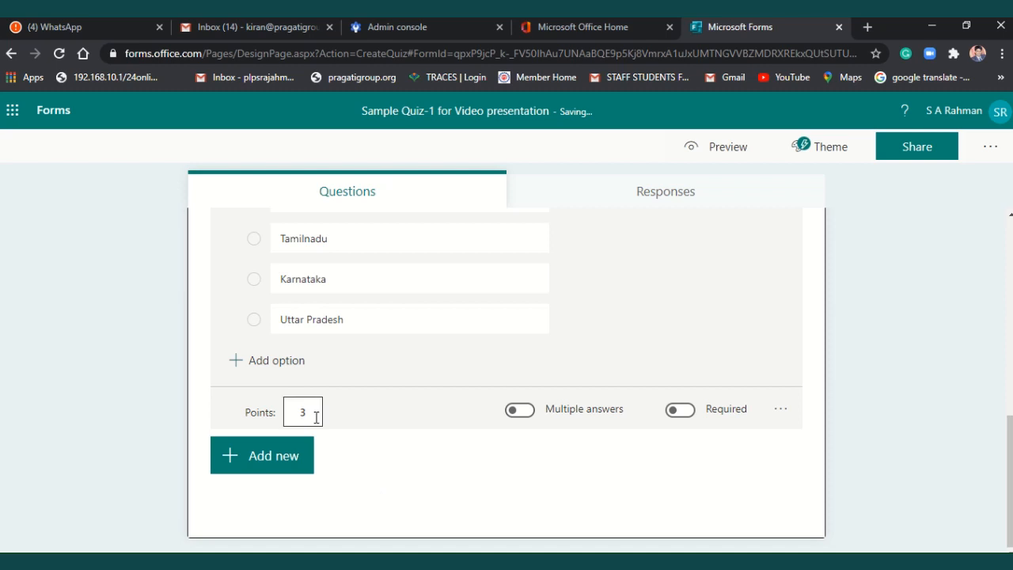
double_click(315, 417)
text(2)
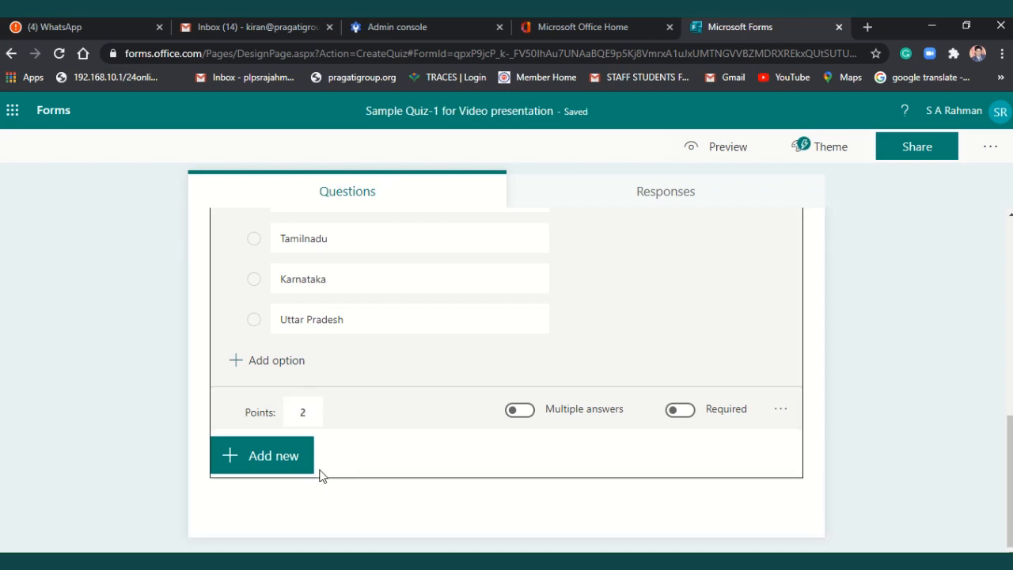
Add a third Choice question with the text "What is the name of this statue".
click(291, 468)
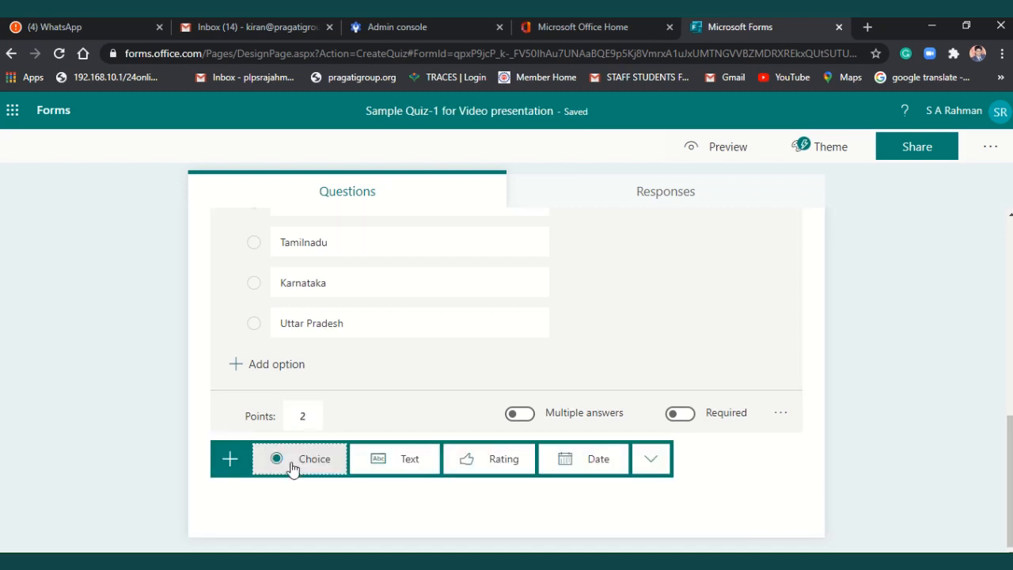
click(292, 467)
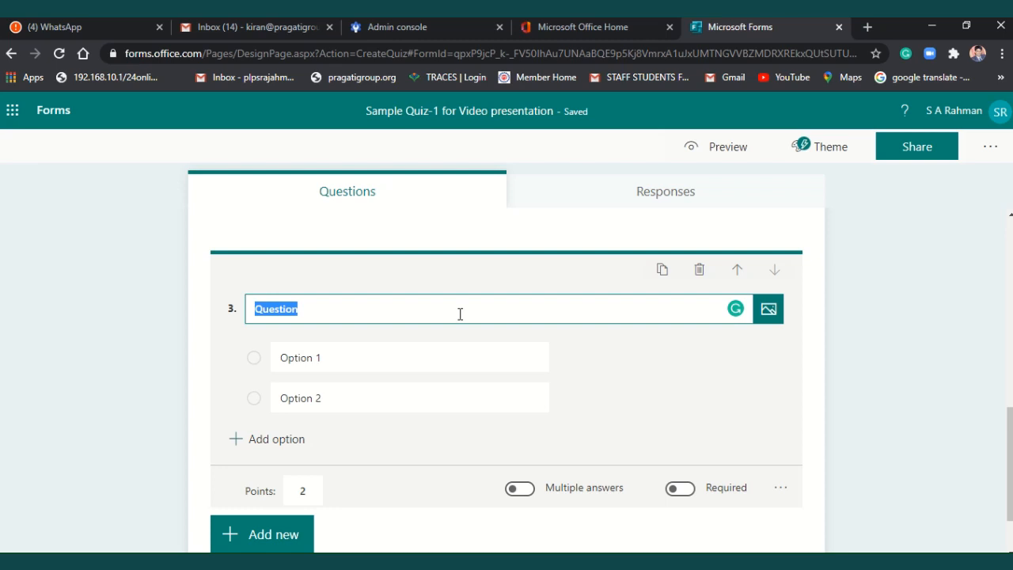
text(What is)
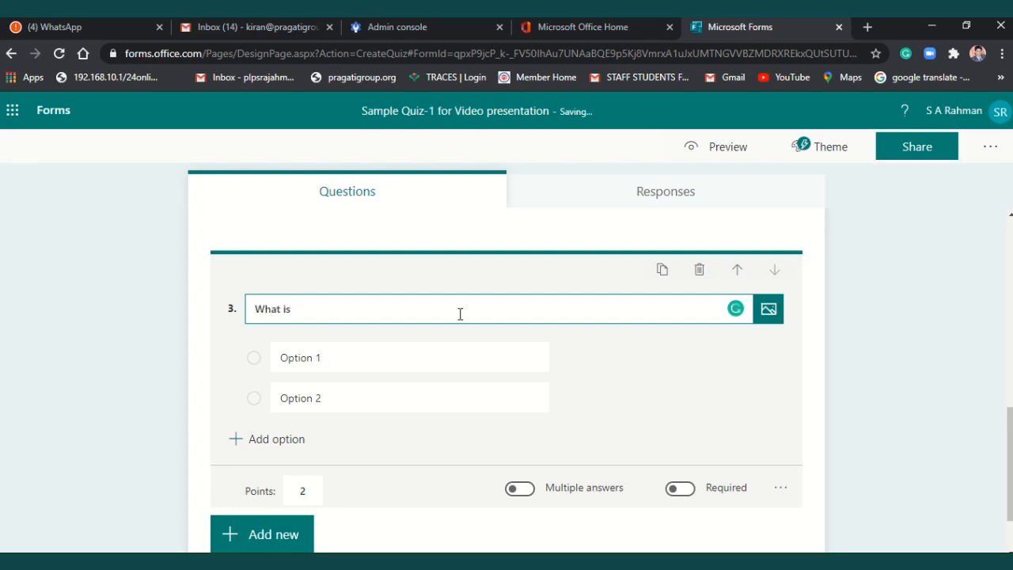
text( this image?)
key(BackSpace)
key(BackSpace)
key(BackSpace)
key(BackSpace)
key(BackSpace)
key(BackSpace)
text(e name of this statue)
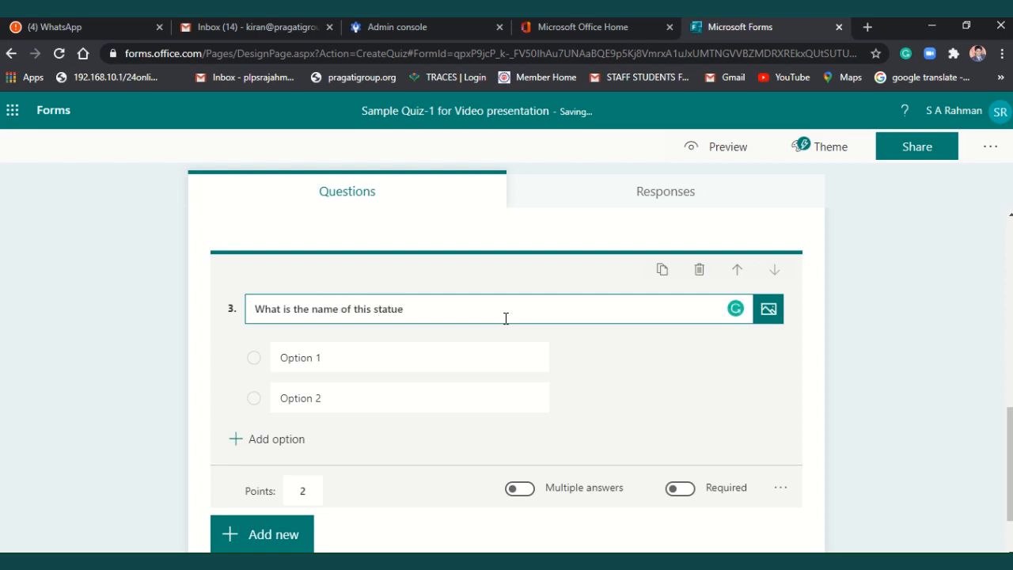
Search Bing images for "Statue of Liberty" and add the 1588x2381 result to the statue question.
click(771, 311)
click(814, 255)
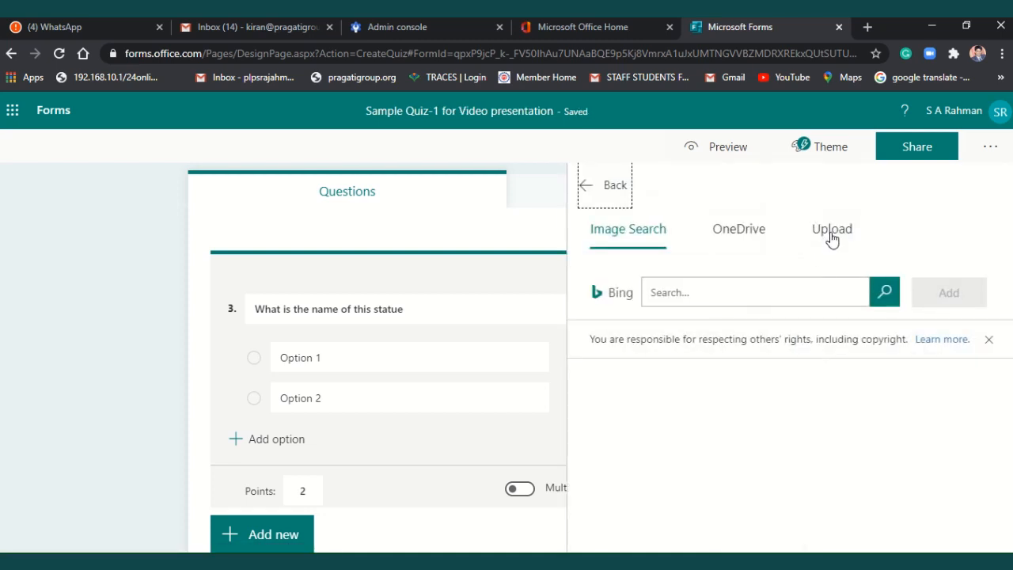
click(771, 293)
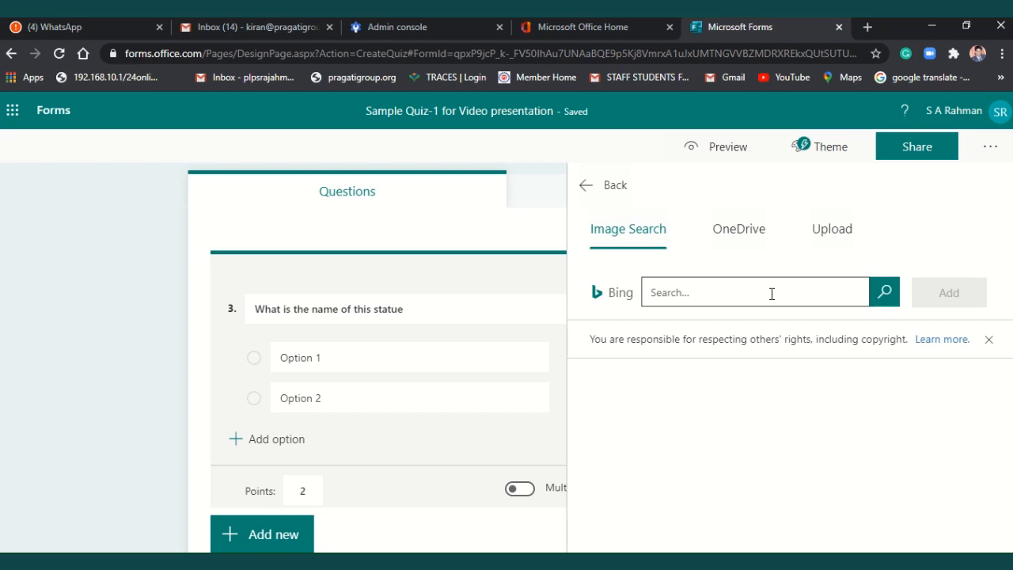
text(Statue of Liberty)
click(886, 293)
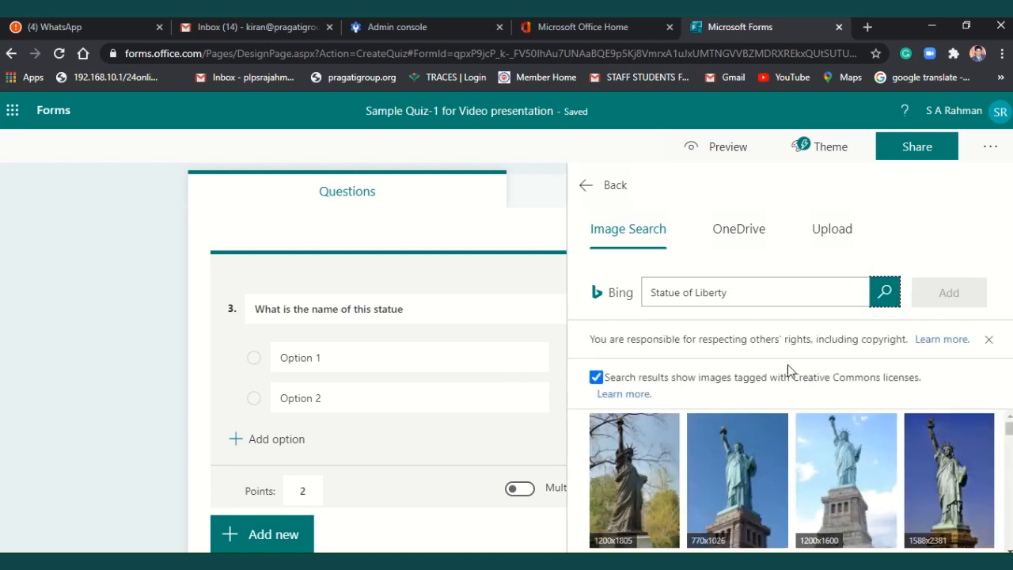
click(957, 466)
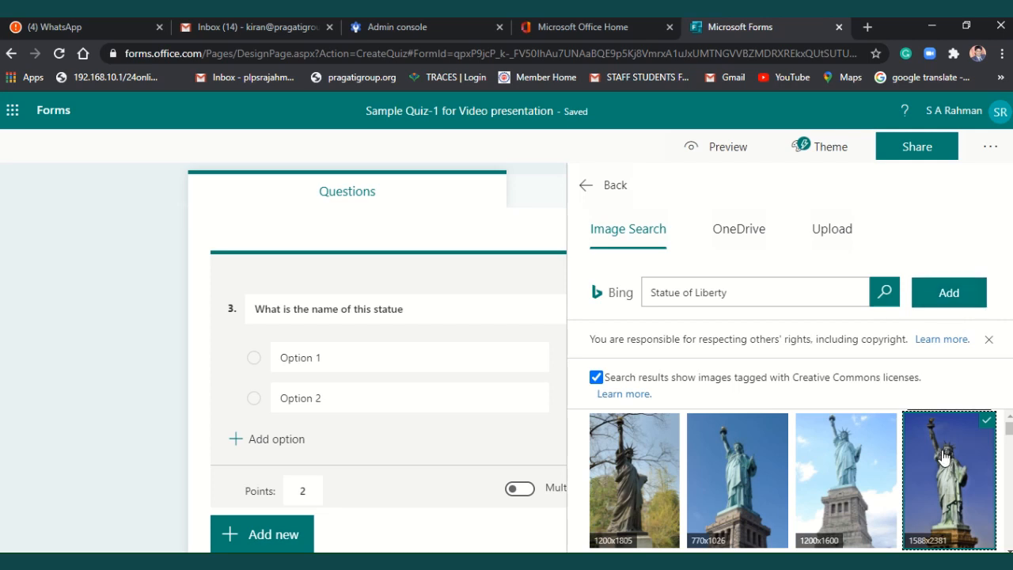
click(949, 298)
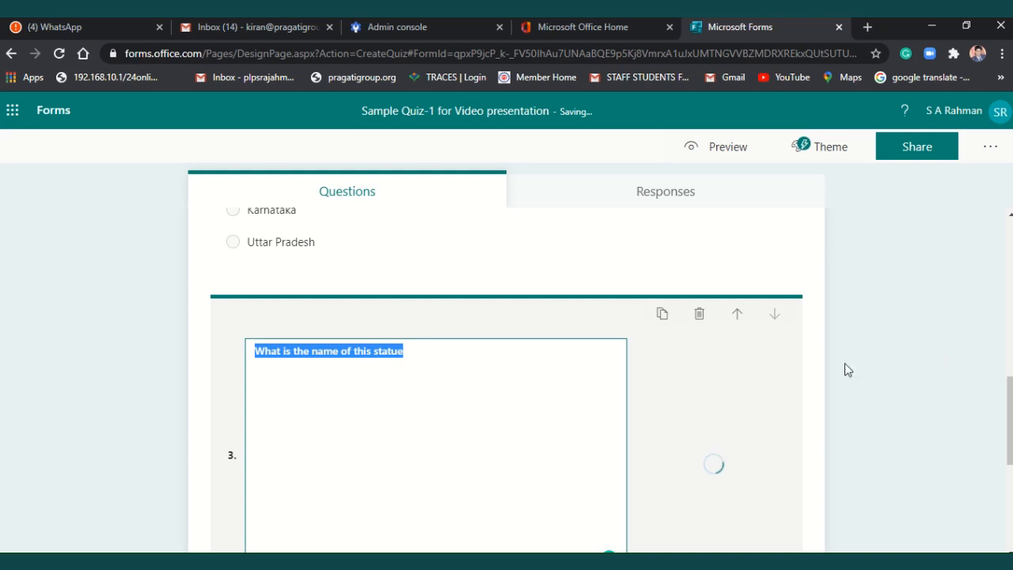
Enter Taj Mahal and Statue of Libterty as the first two options of the statue question.
scroll(588, 351, down, 2)
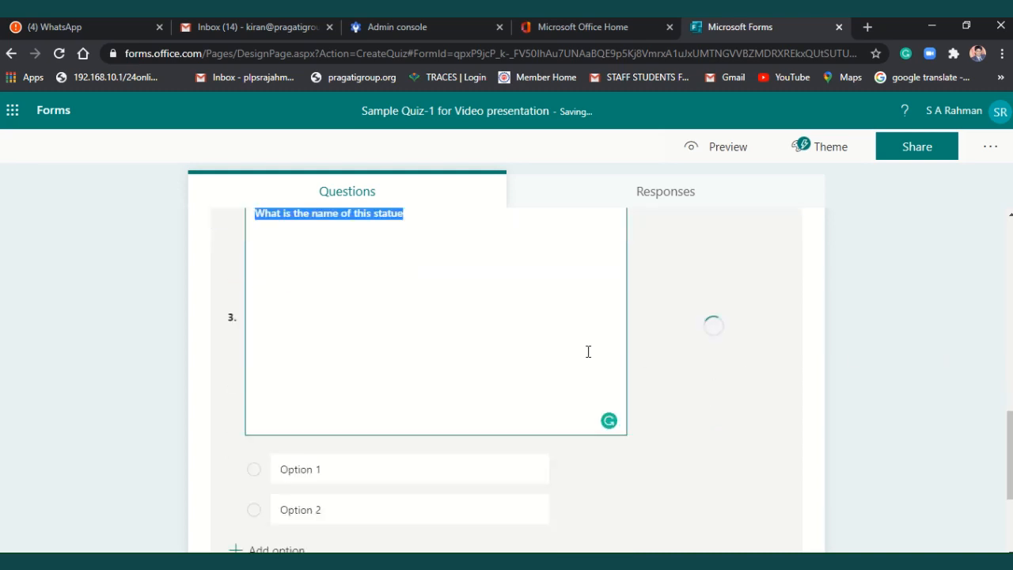
click(430, 456)
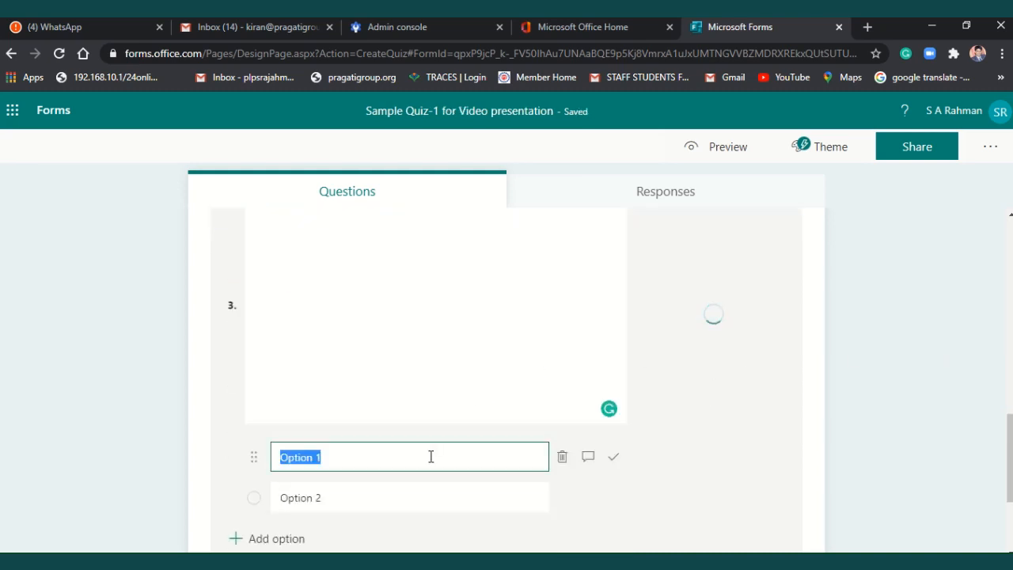
text(Taj Mahal)
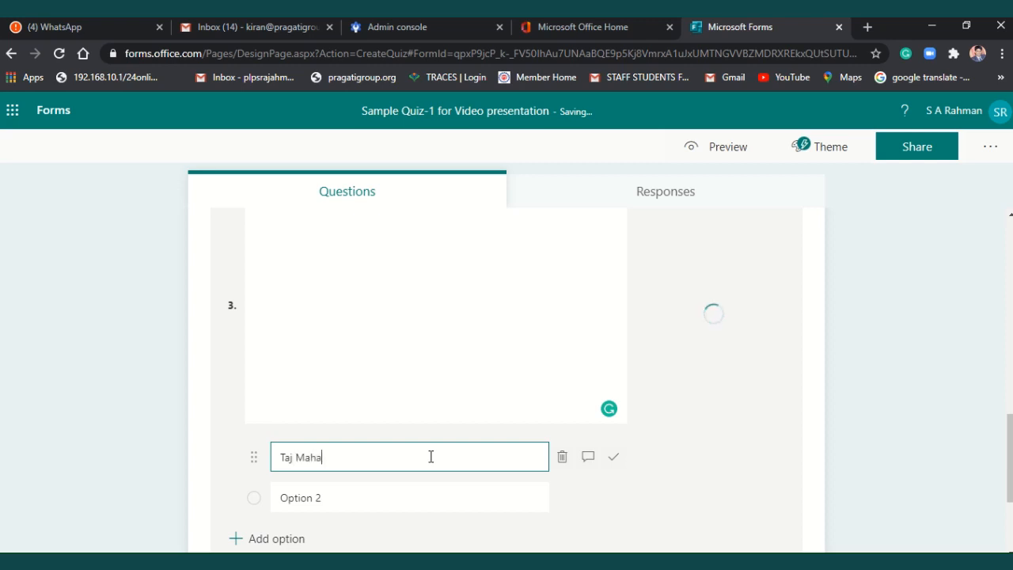
key(Tab)
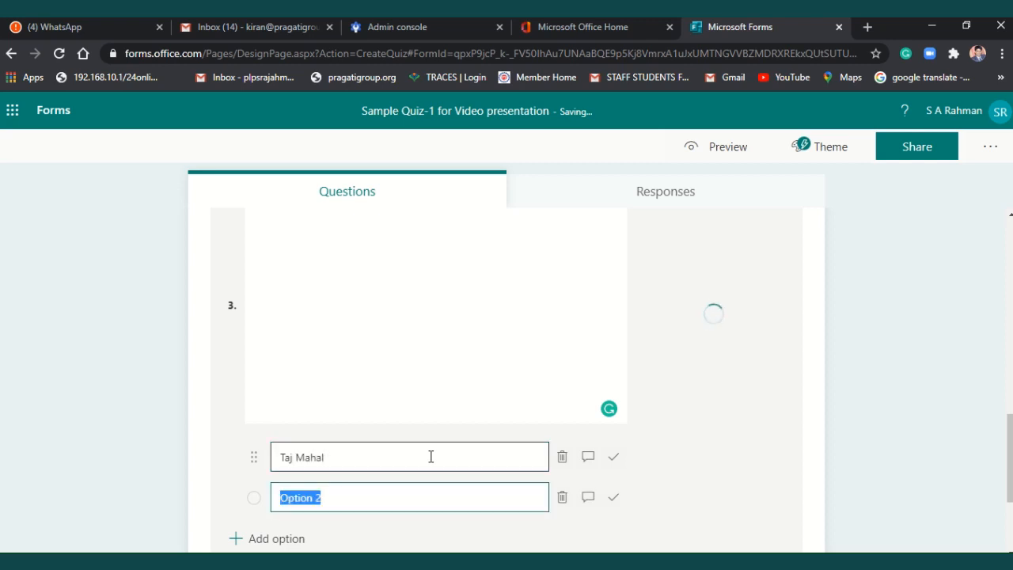
text(Statue of Libtrty)
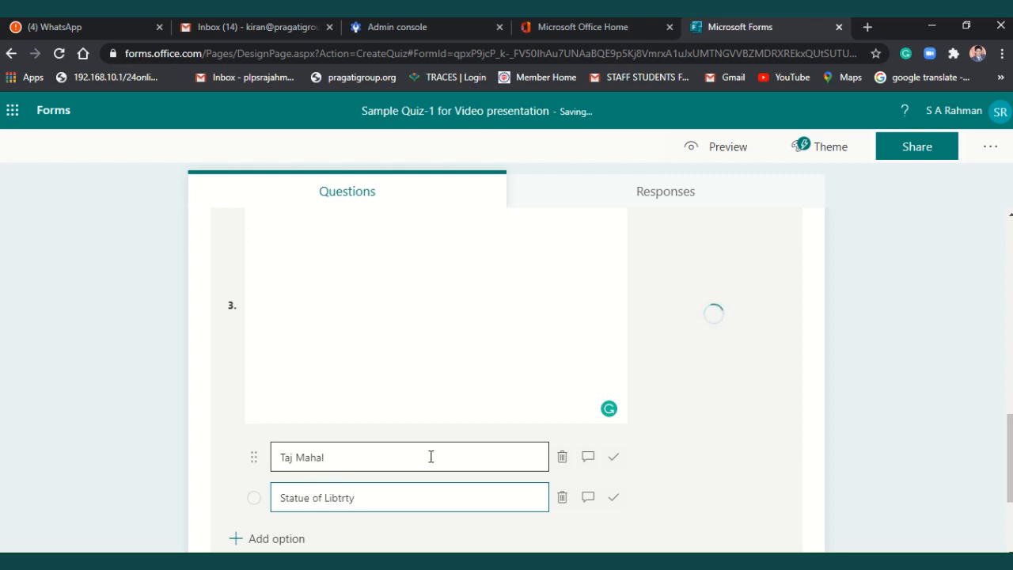
key(BackSpace)
key(BackSpace)
key(BackSpace)
text(erty)
key(Return)
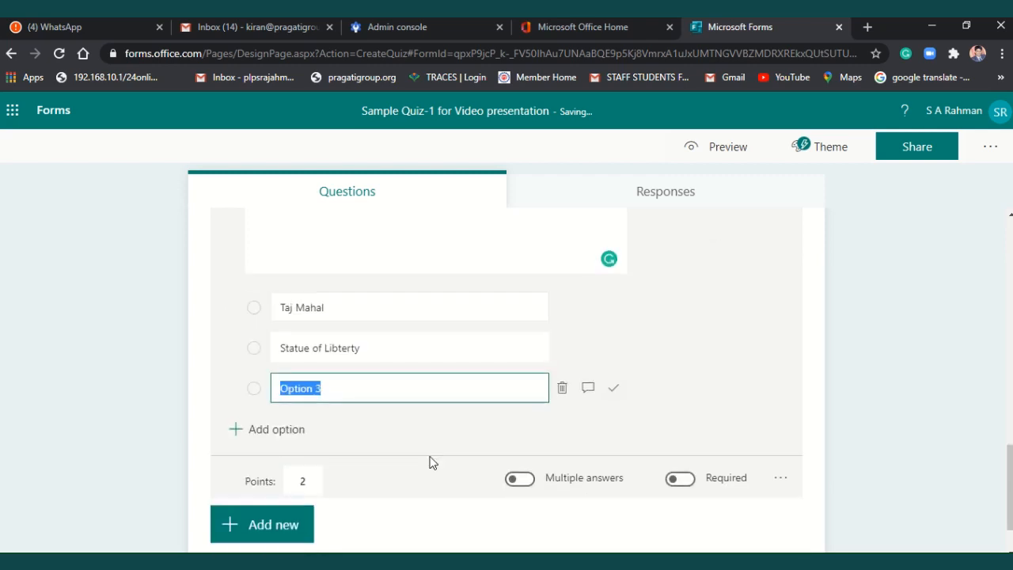
Add Red Fort and Charminar as the third and fourth options of the statue question.
text(Red Fort)
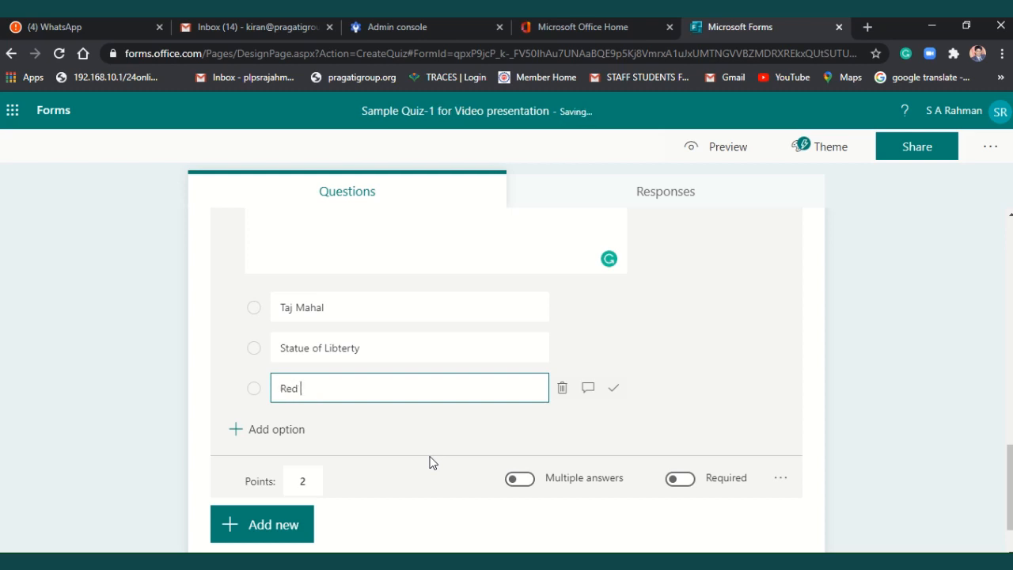
key(Return)
text(Ta)
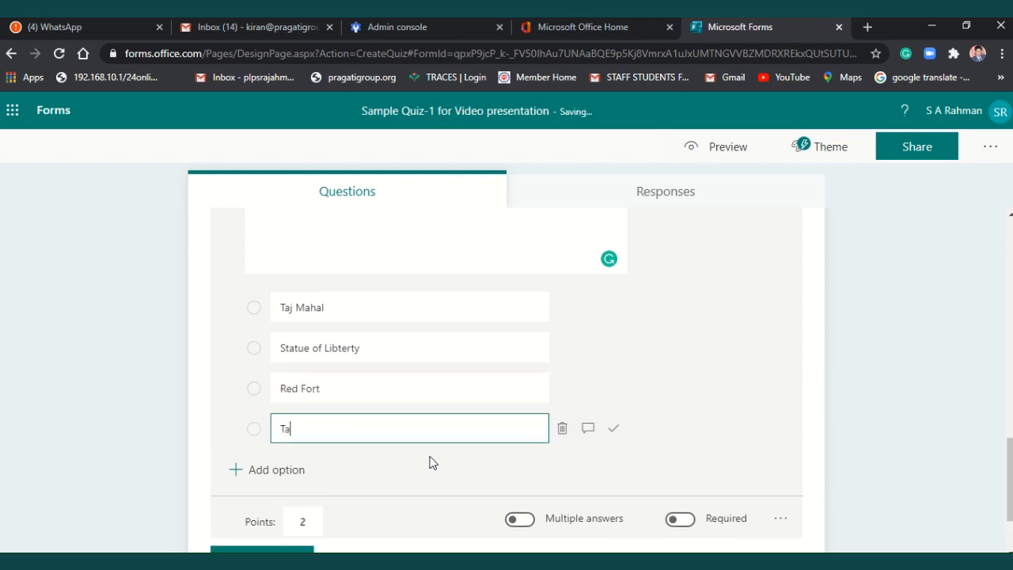
key(BackSpace)
key(BackSpace)
text(Charminar)
scroll(432, 462, up, 3)
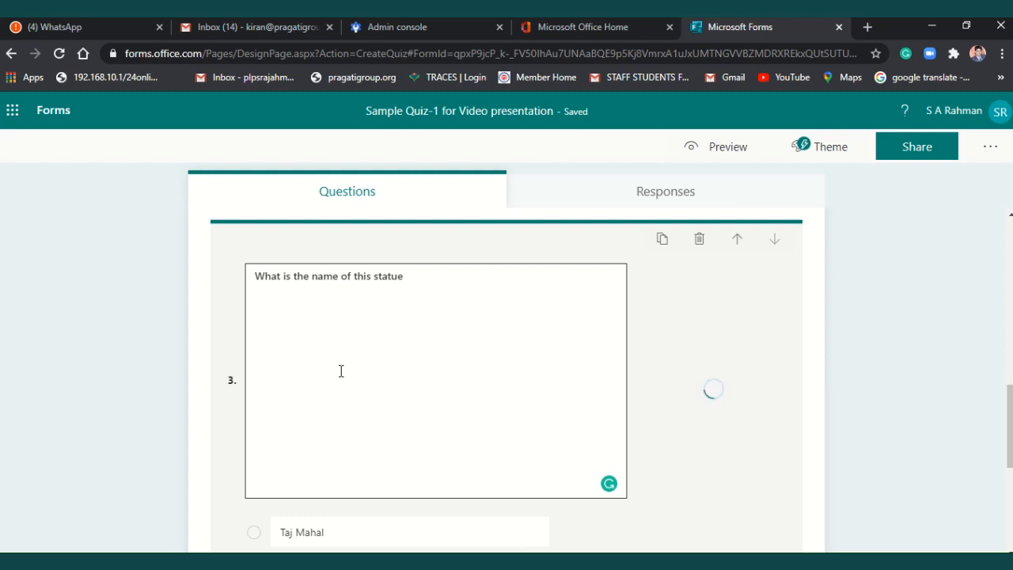
Add a fourth Choice question with the text "What is this Logo".
scroll(342, 371, down, 4)
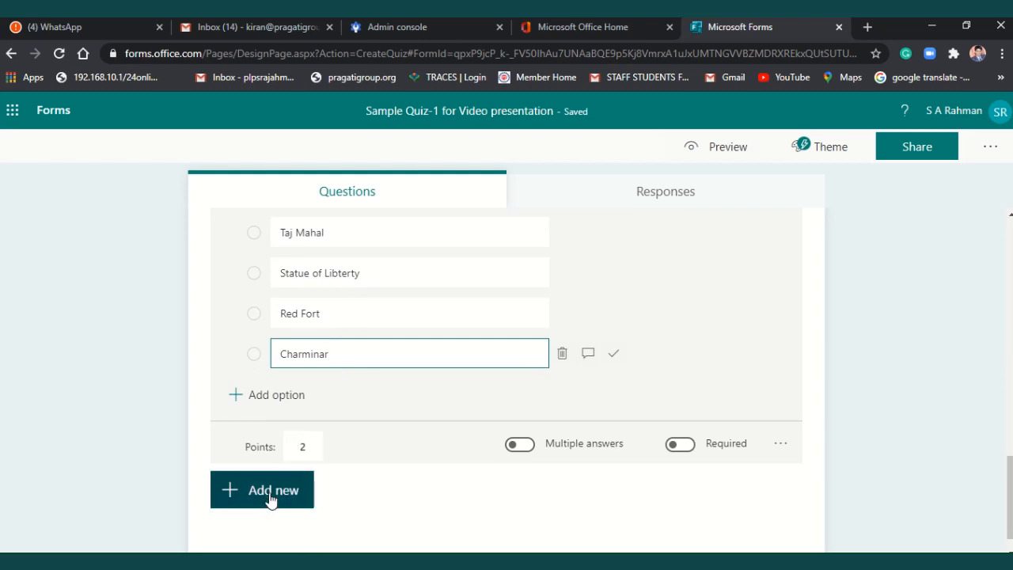
click(269, 495)
click(278, 489)
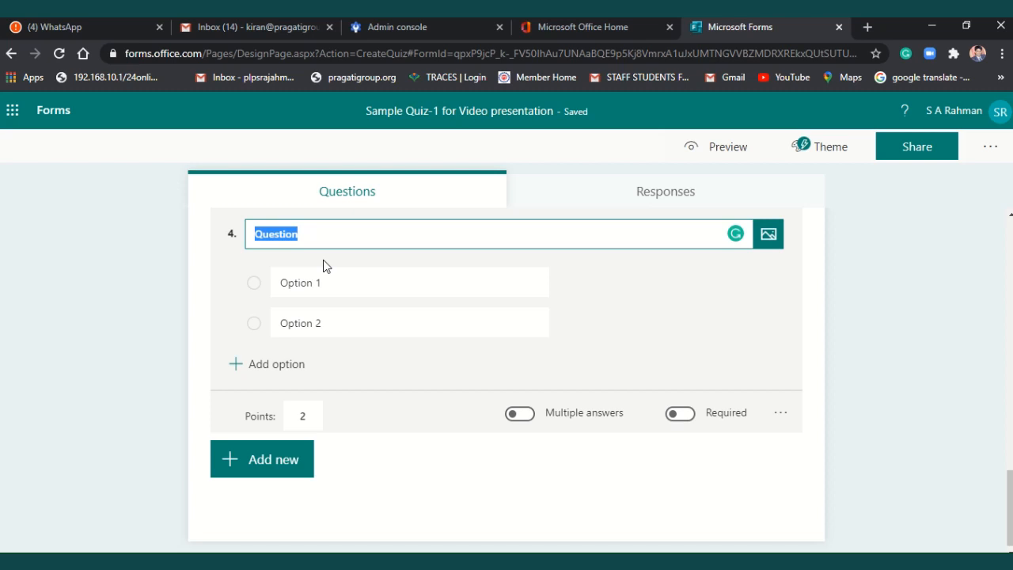
text(What is the )
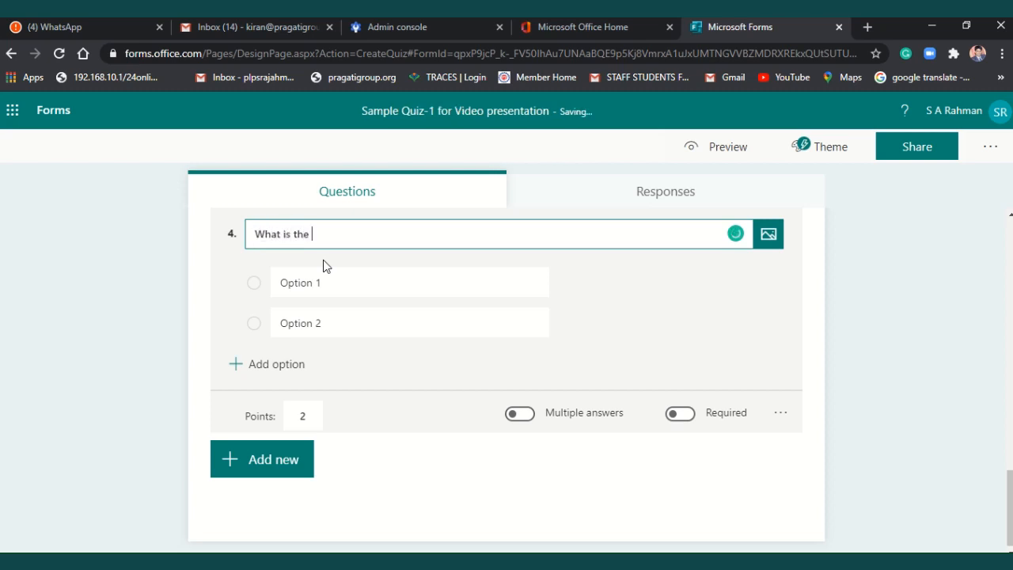
key(BackSpace)
key(BackSpace)
text(is Logo)
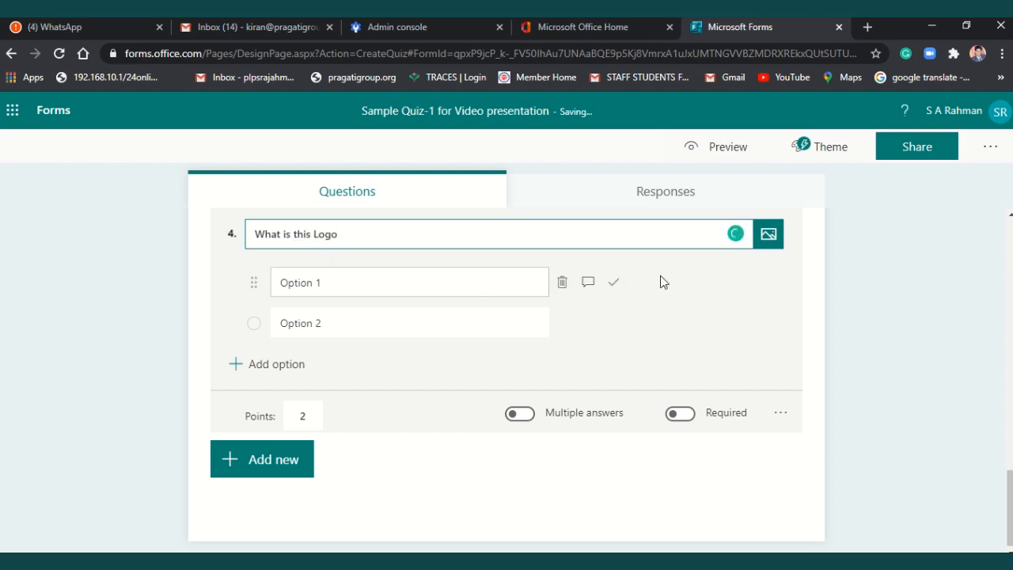
Upload the image 2020-05-10 from the Pictures Screenshots folder to the logo question.
click(765, 236)
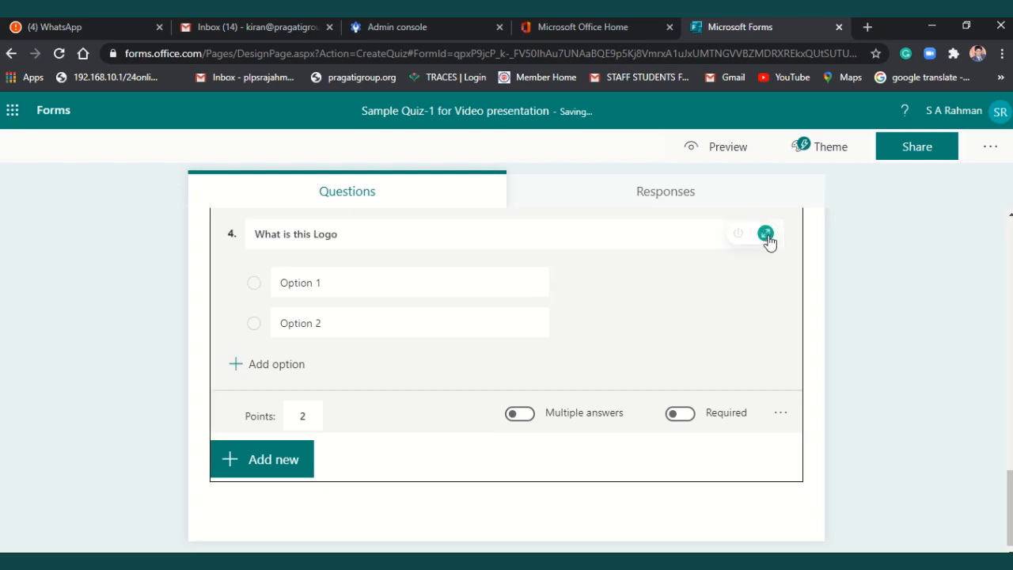
click(665, 235)
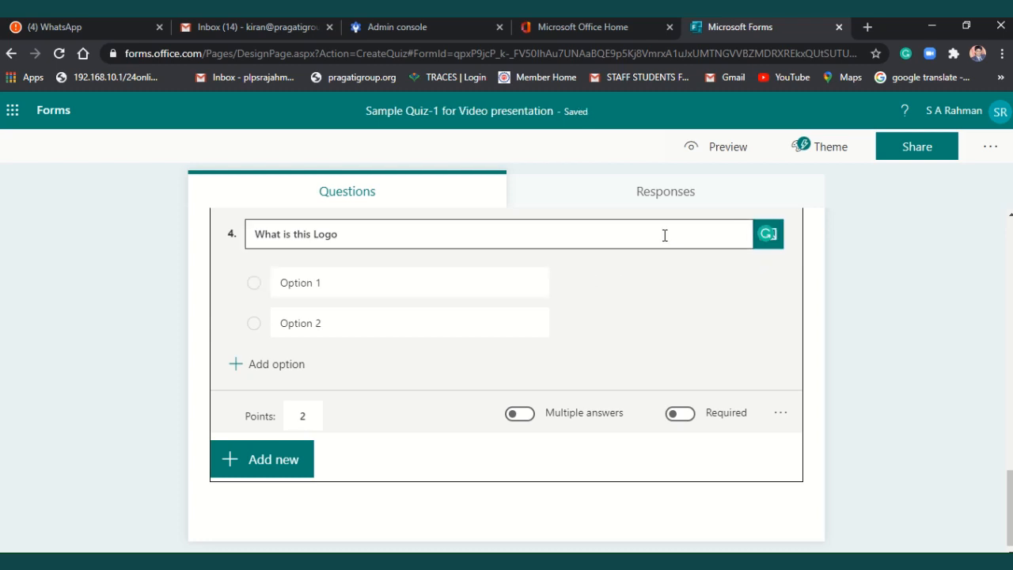
click(768, 233)
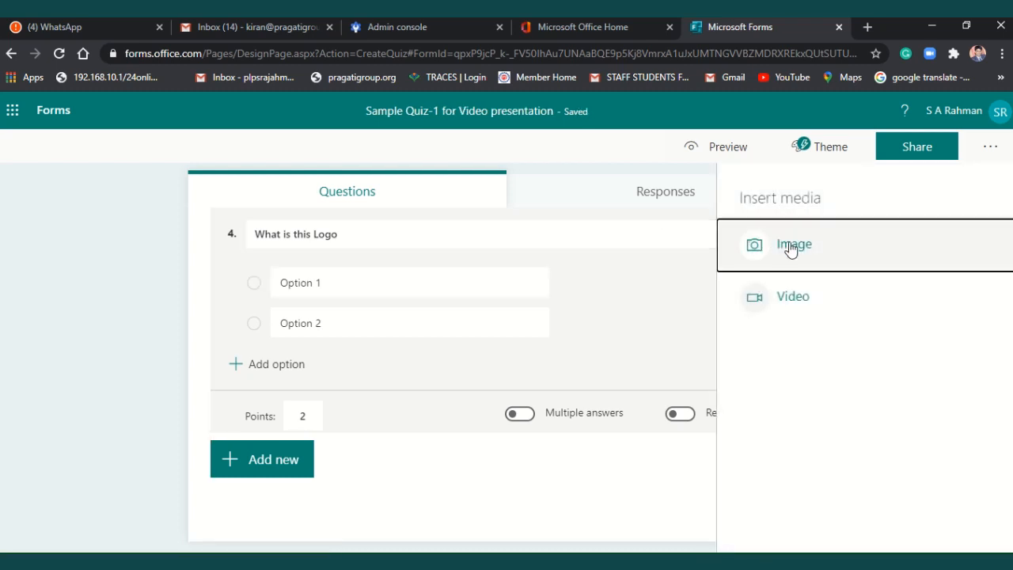
click(791, 247)
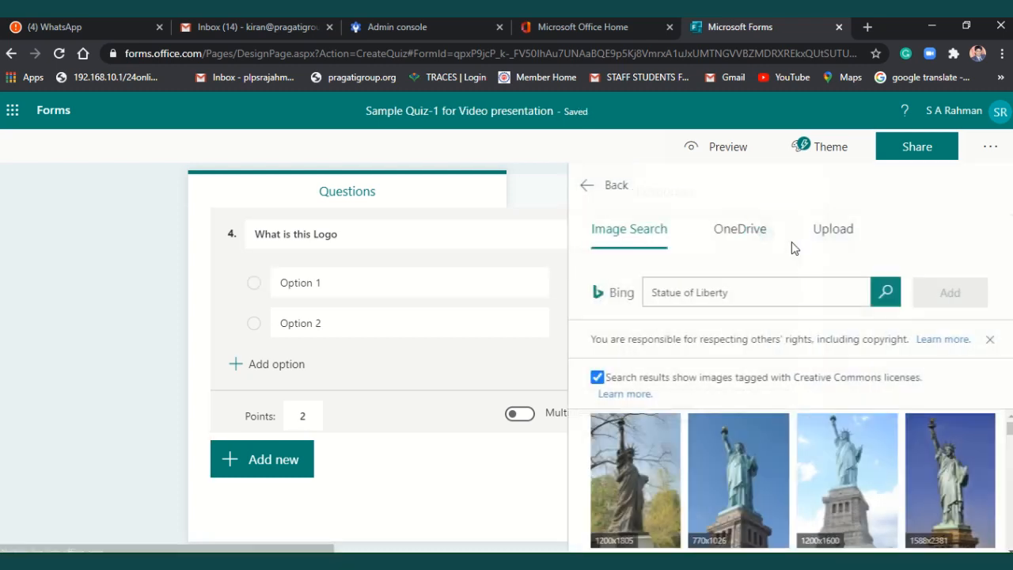
click(830, 233)
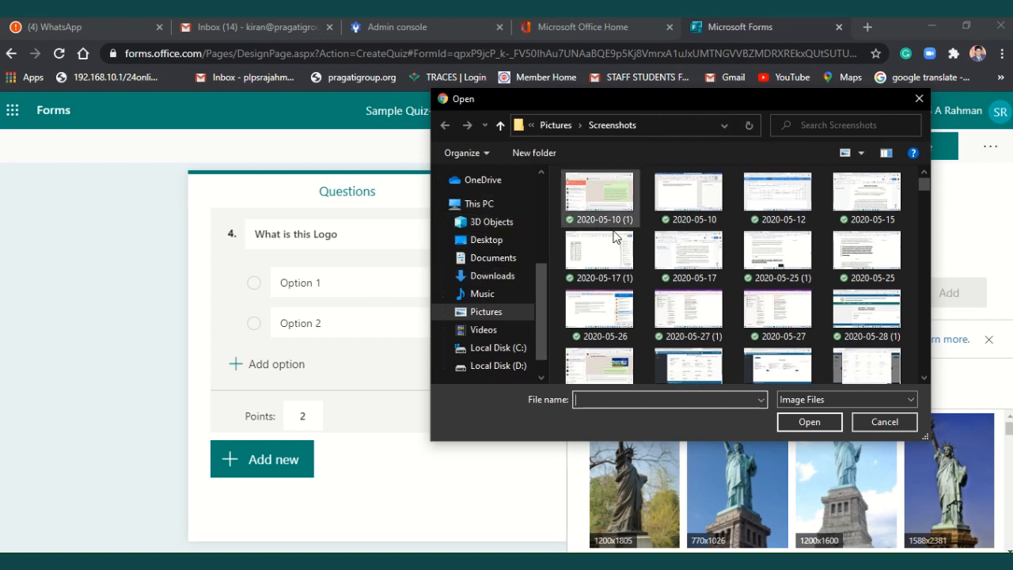
click(685, 198)
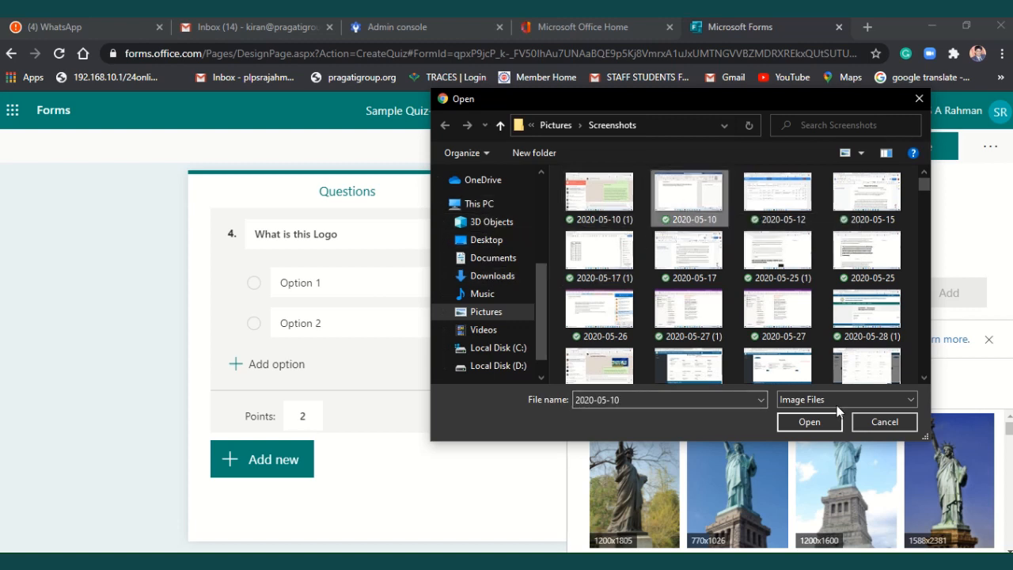
click(808, 421)
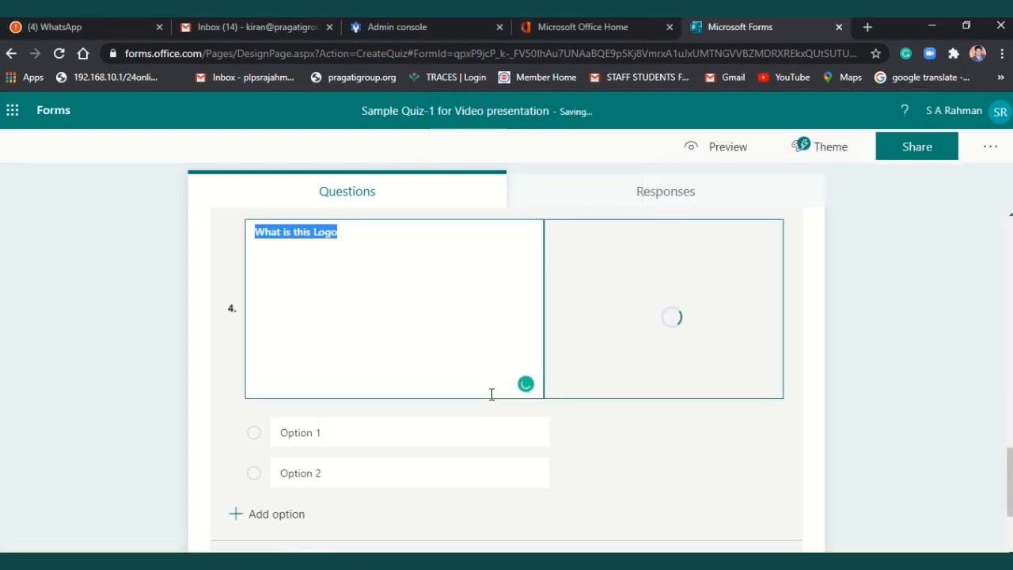
scroll(491, 394, up, 8)
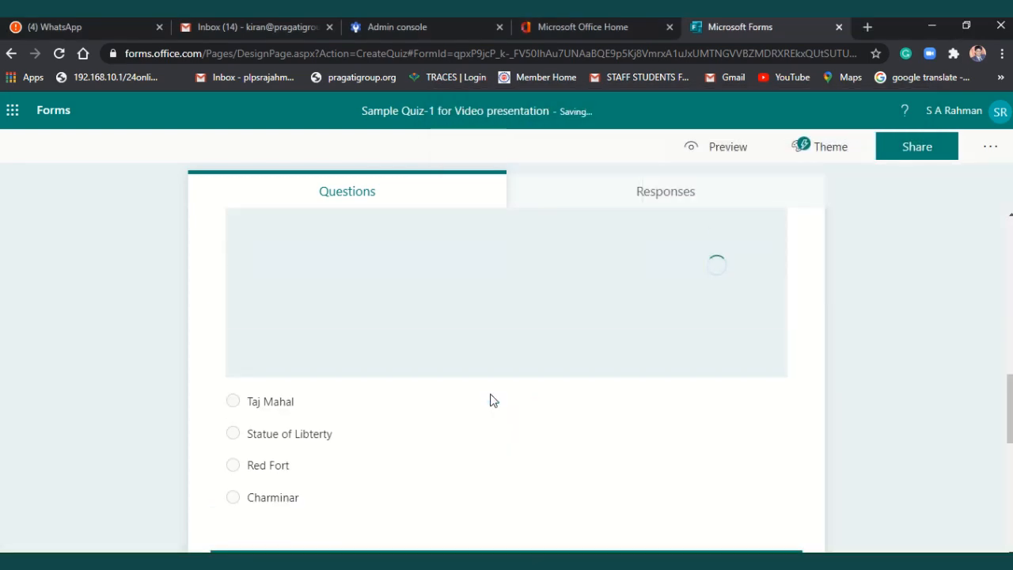
scroll(491, 400, down, 8)
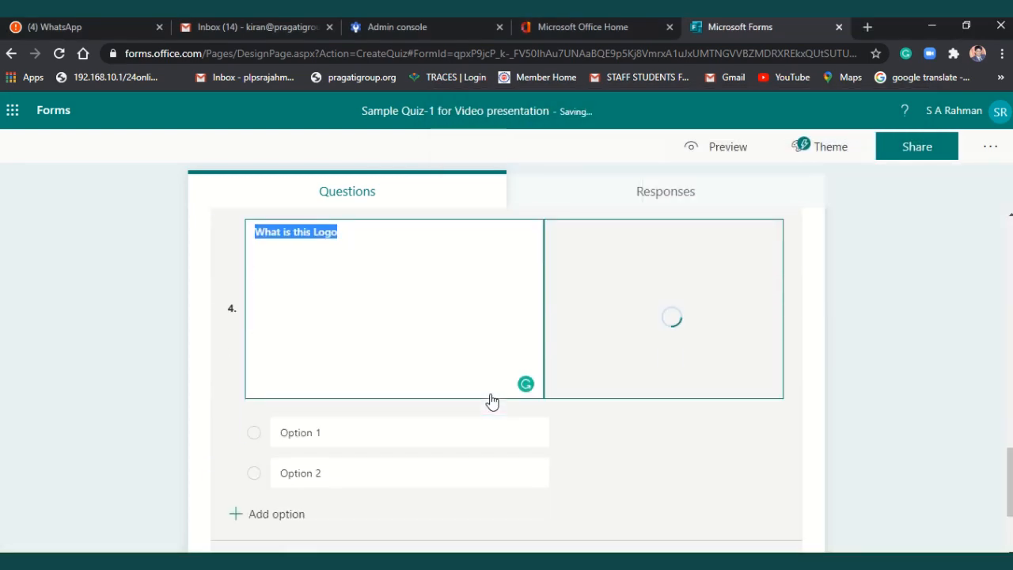
Enter the options Google Drive, one drive, drop box and icloud drive for the logo question.
scroll(443, 372, down, 3)
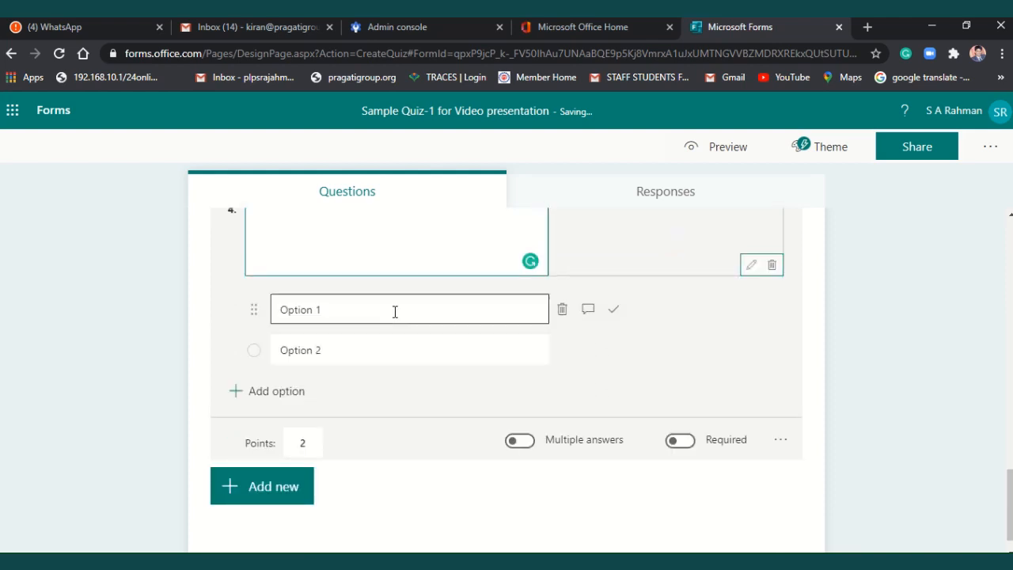
click(395, 311)
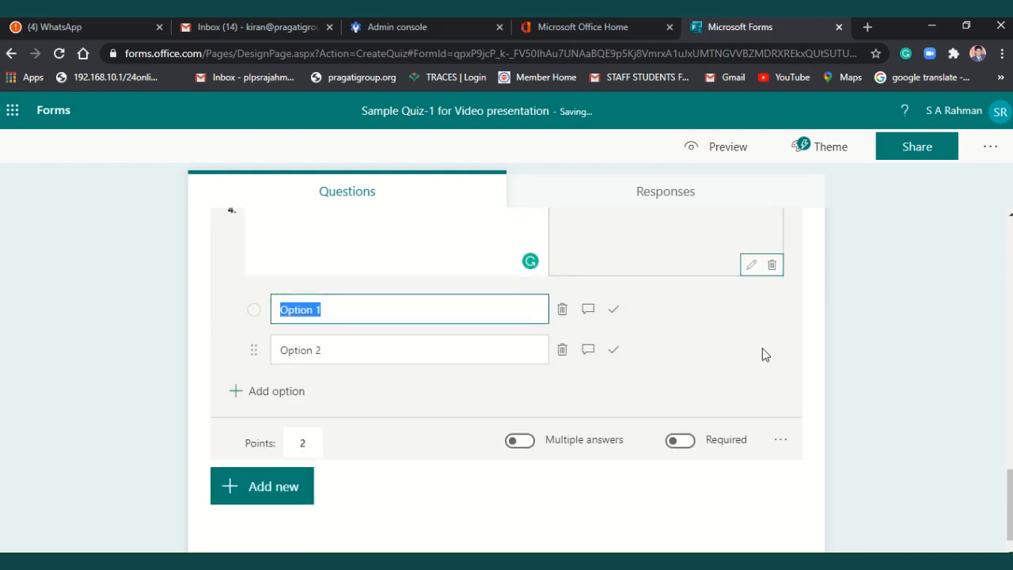
text(Google)
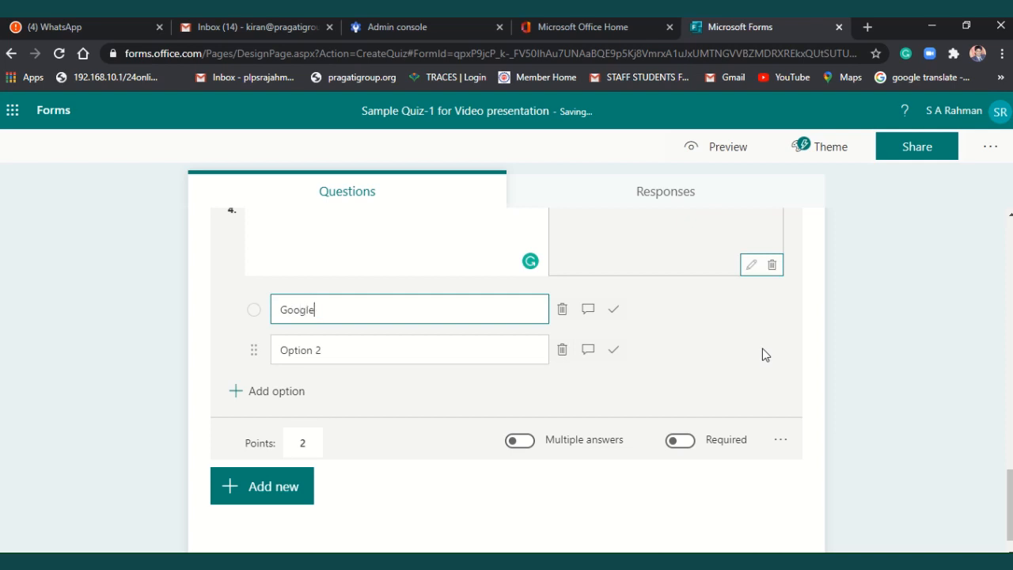
text( Drive)
key(Tab)
text(one )
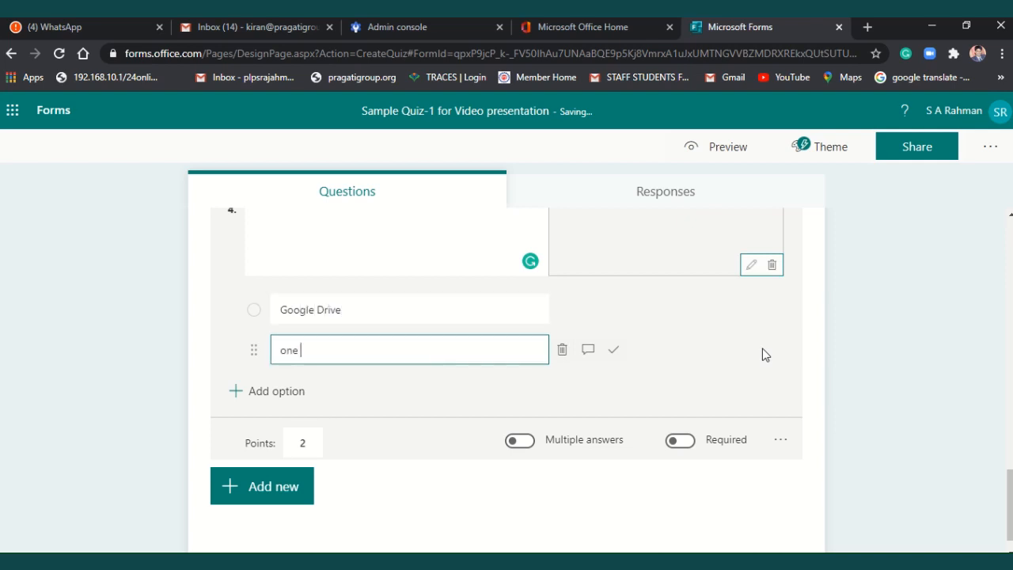
text(drive)
key(Return)
text(drop box)
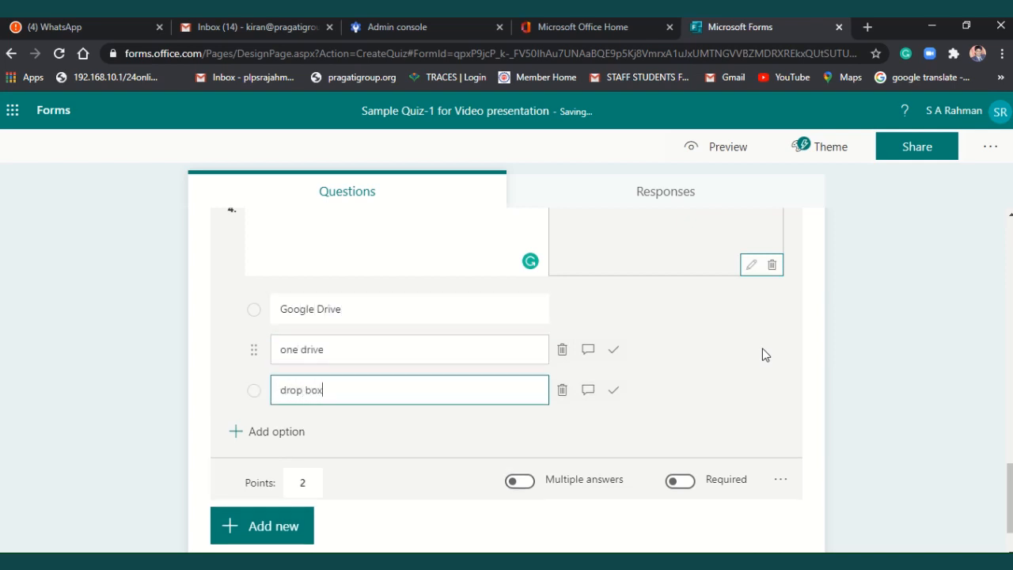
key(Return)
text(icloud drive)
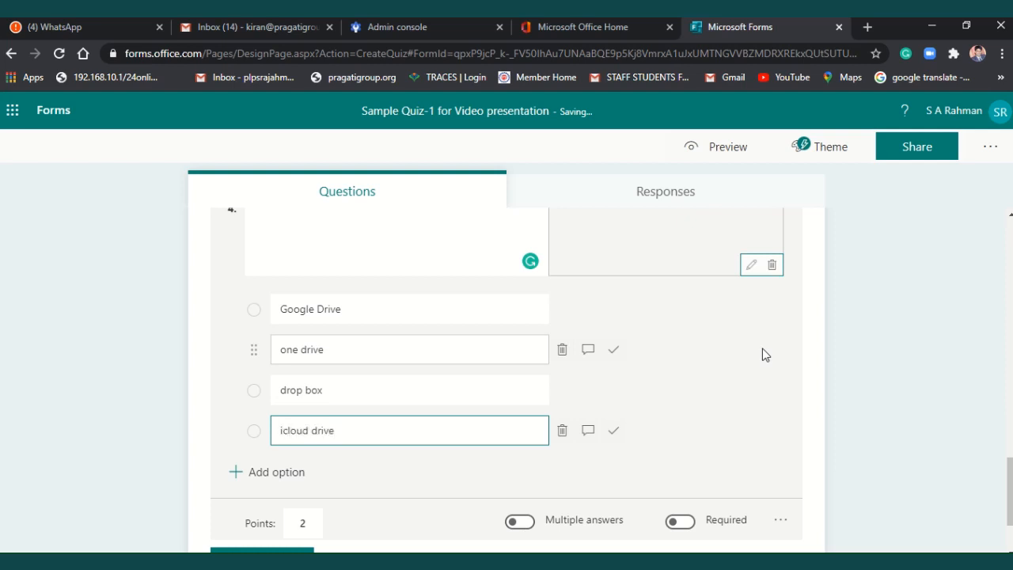
click(781, 342)
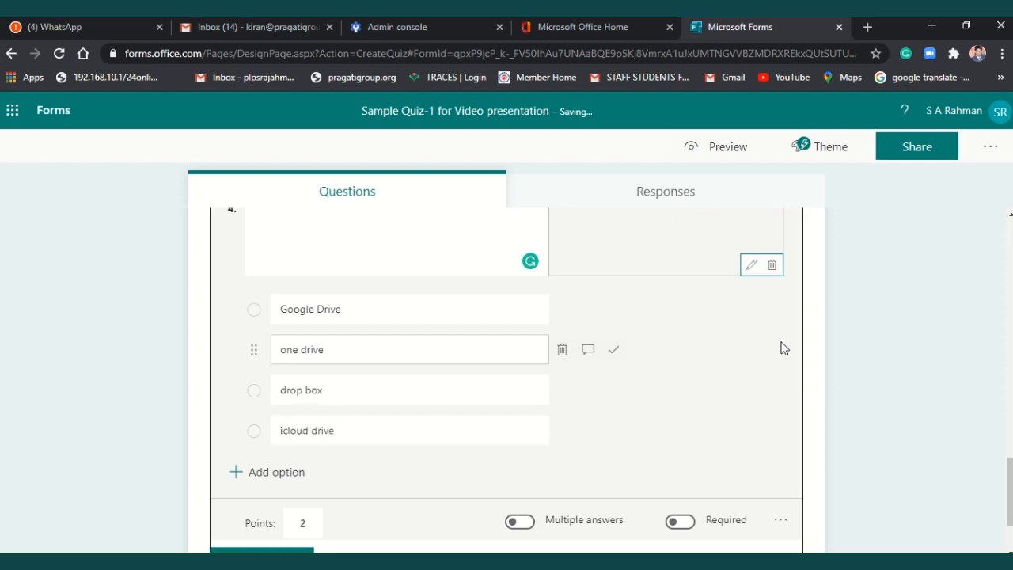
scroll(780, 348, up, 2)
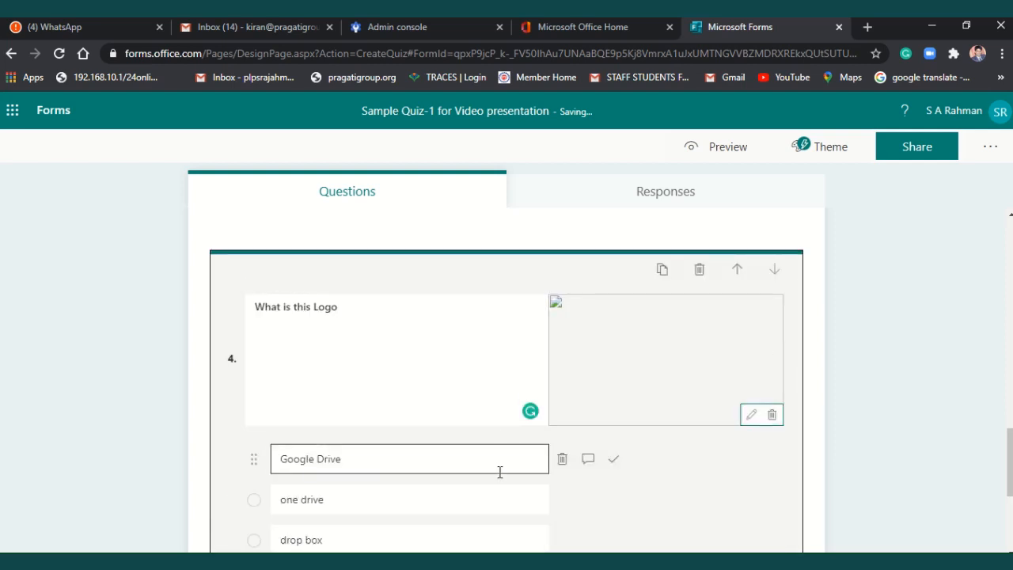
Mark Google Drive as the correct answer of the logo question and Statue of Libterty as that of the statue question.
click(613, 459)
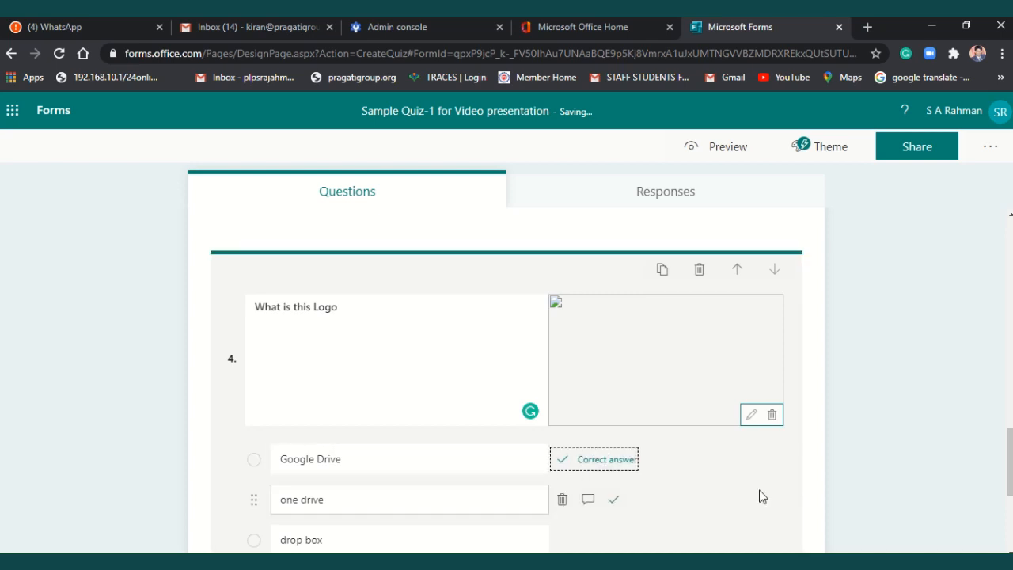
scroll(760, 494, up, 5)
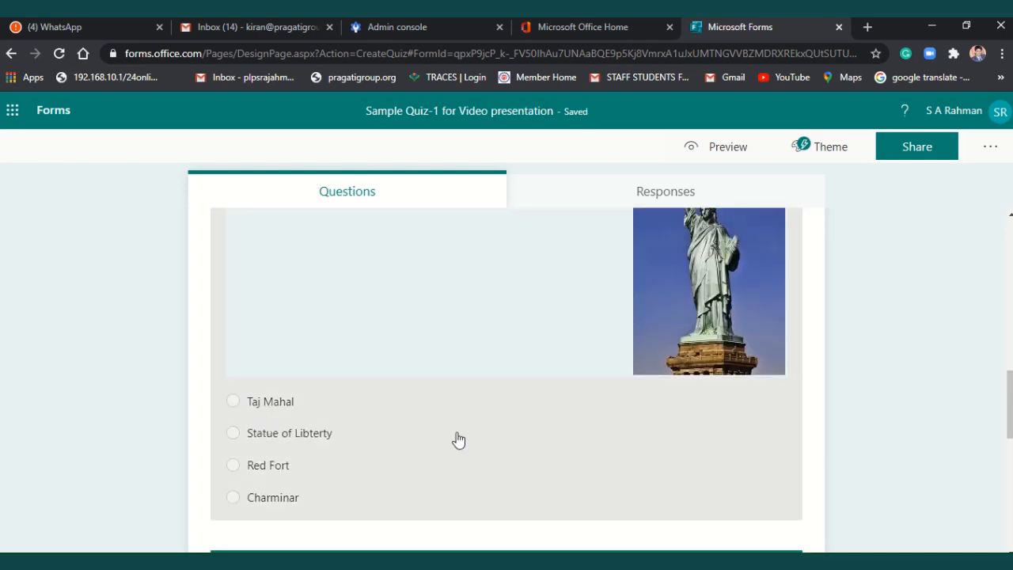
scroll(442, 428, up, 3)
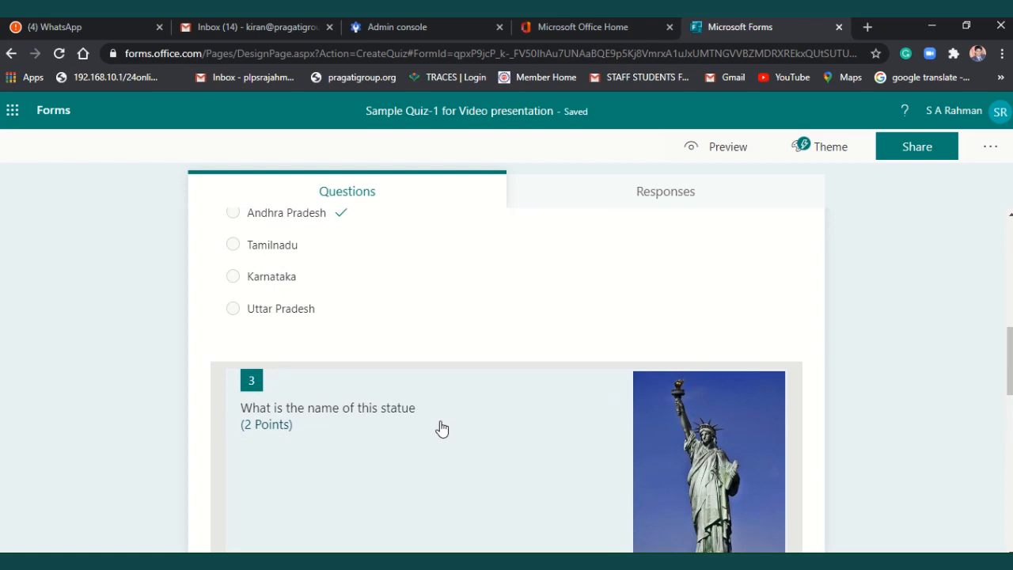
scroll(440, 427, down, 3)
click(440, 427)
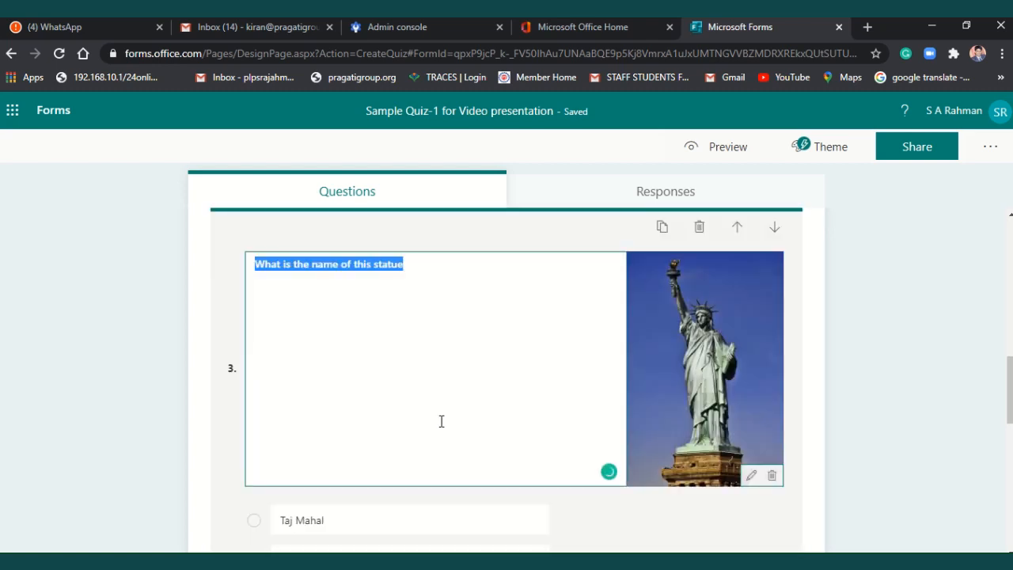
scroll(442, 421, down, 3)
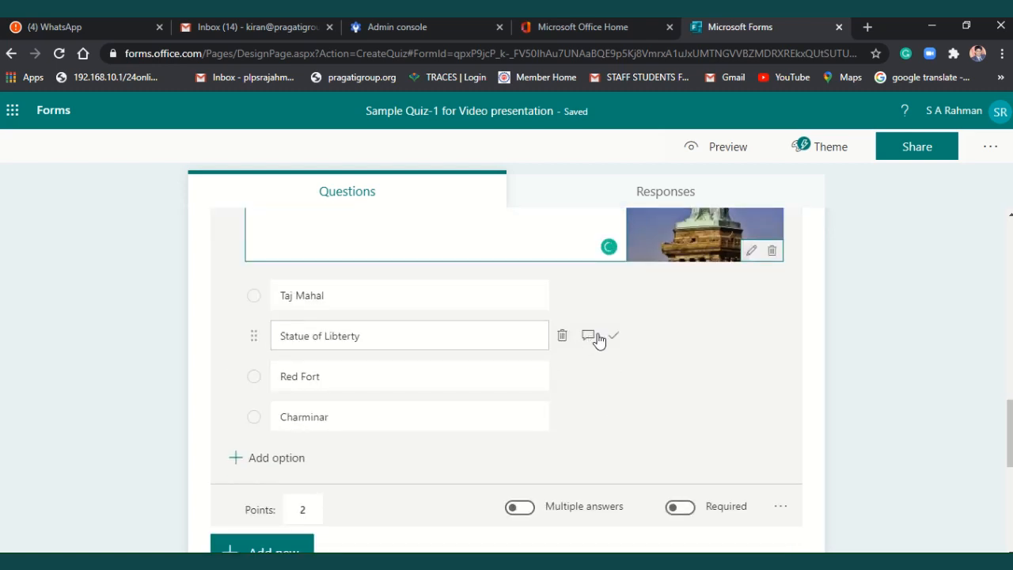
click(612, 336)
click(705, 356)
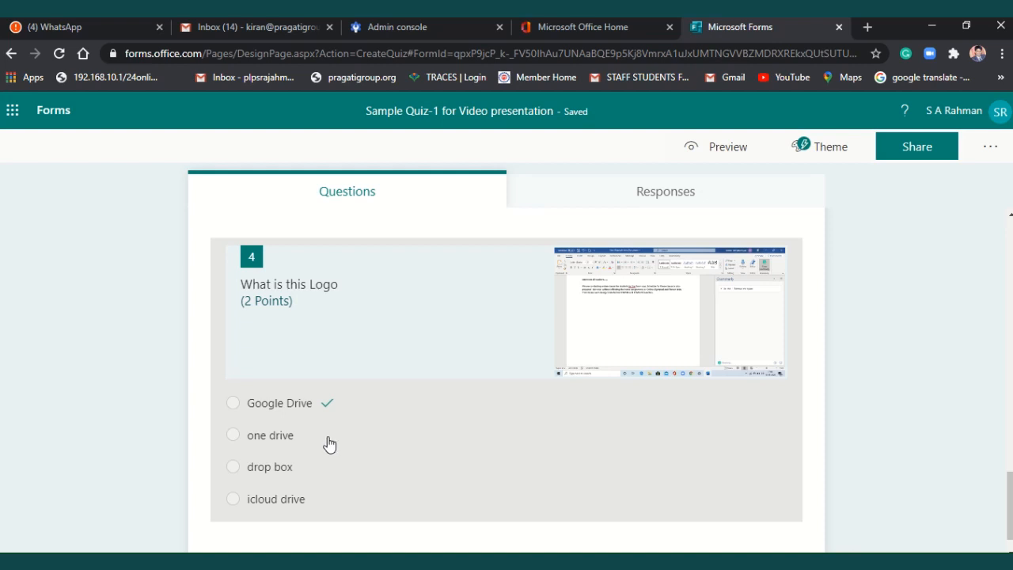
Insert a new Choice question between the statue question and the logo question.
scroll(434, 423, down, 1)
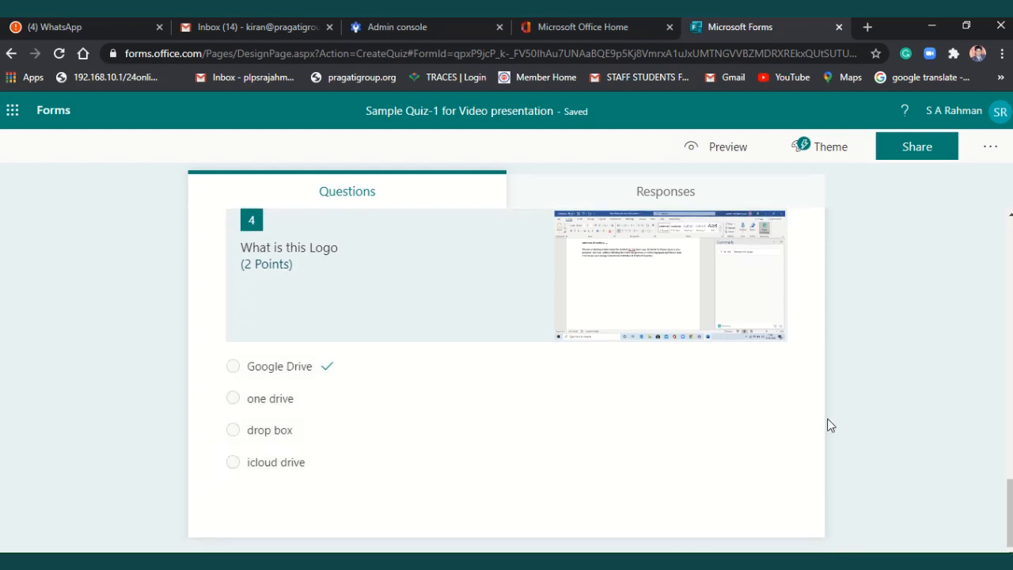
scroll(554, 443, up, 10)
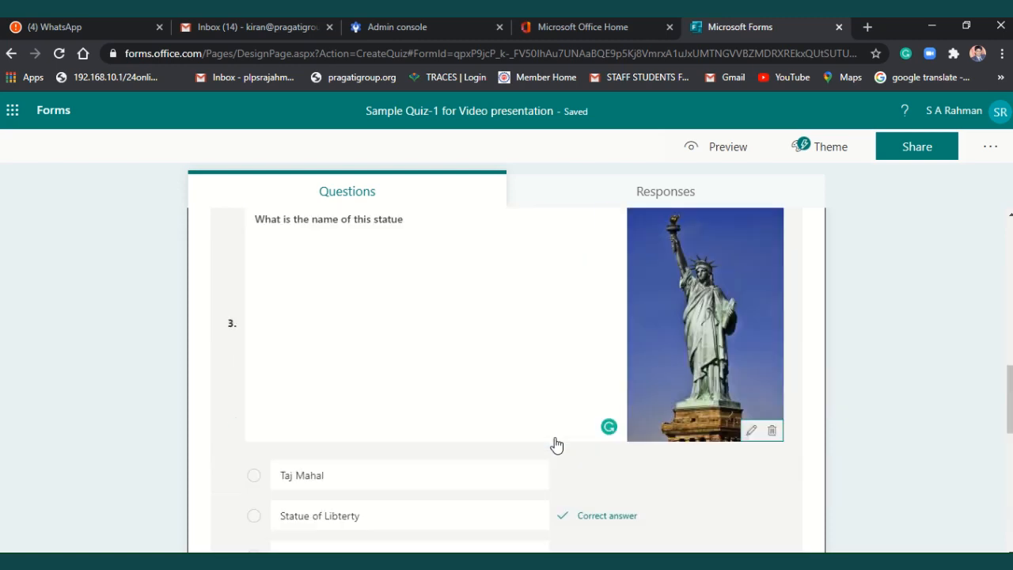
scroll(554, 444, down, 5)
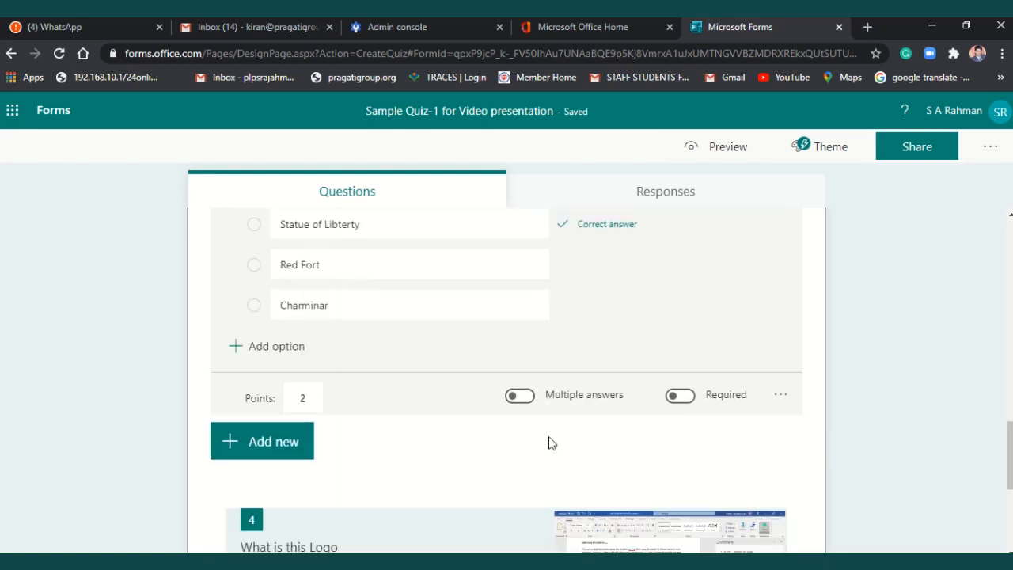
click(281, 456)
click(289, 452)
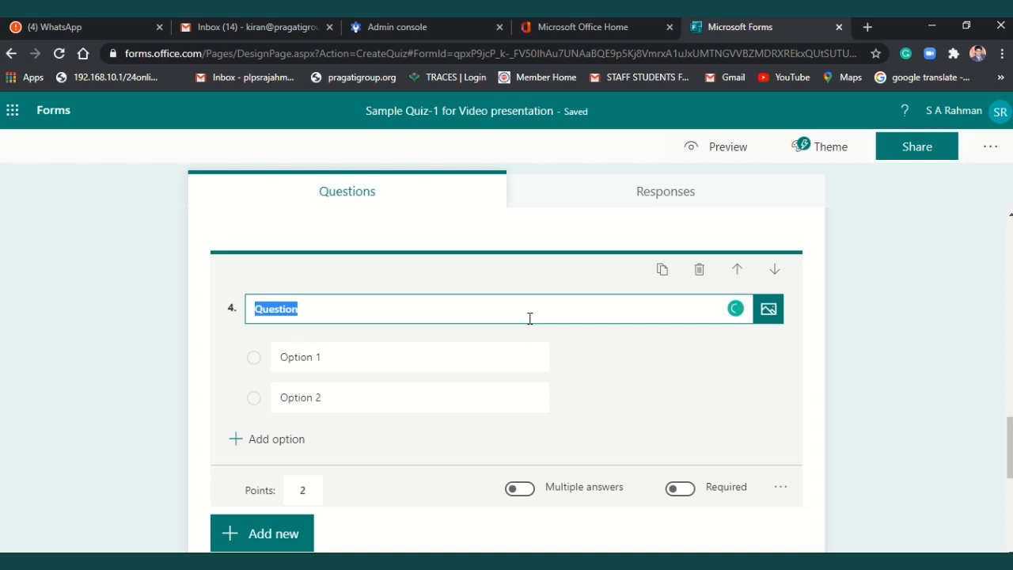
Upload image 3 from the IX CLASS 01.05.2020 folder on Local Disk (D:) to the new question.
click(781, 314)
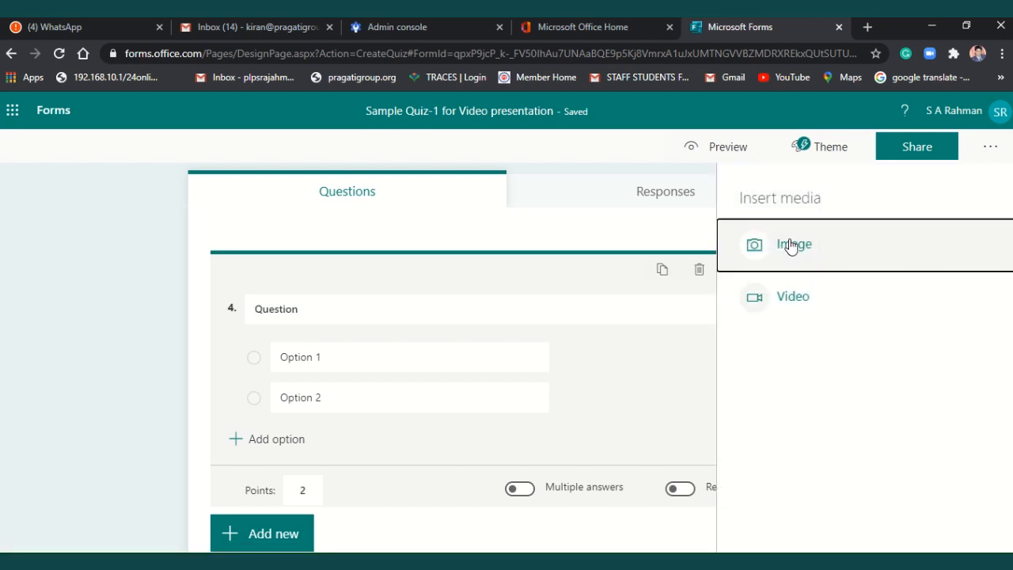
click(791, 245)
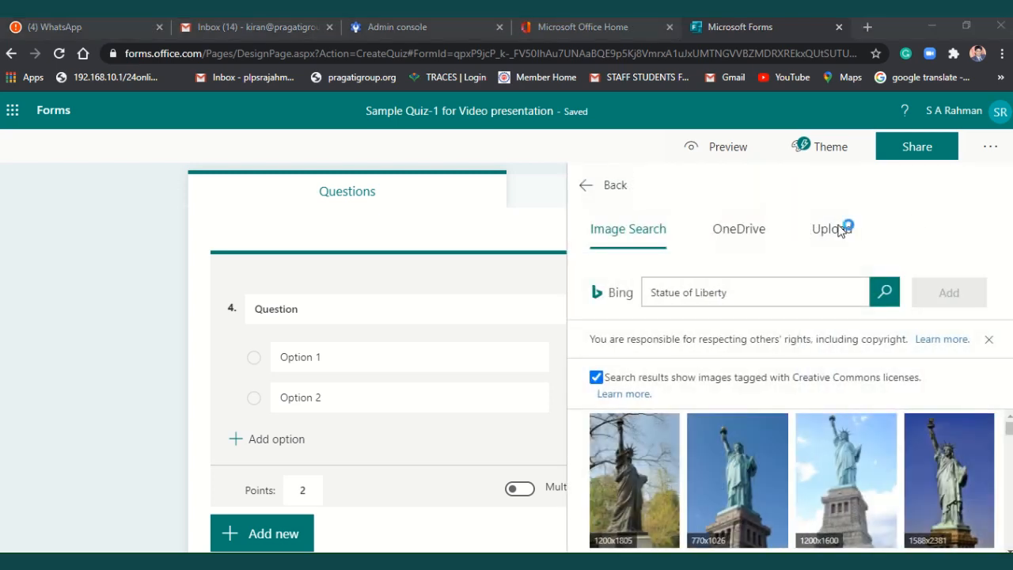
click(840, 229)
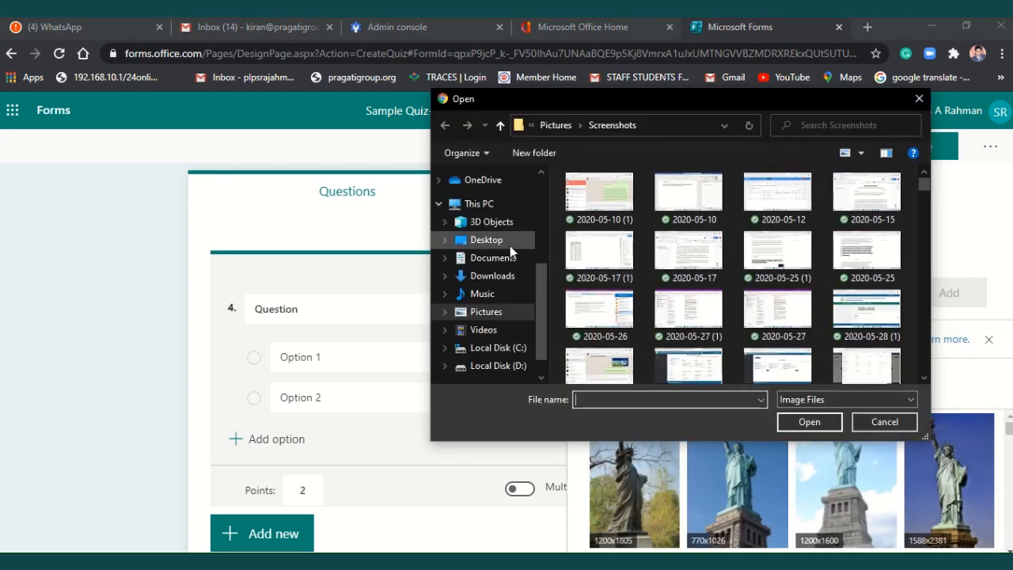
click(510, 243)
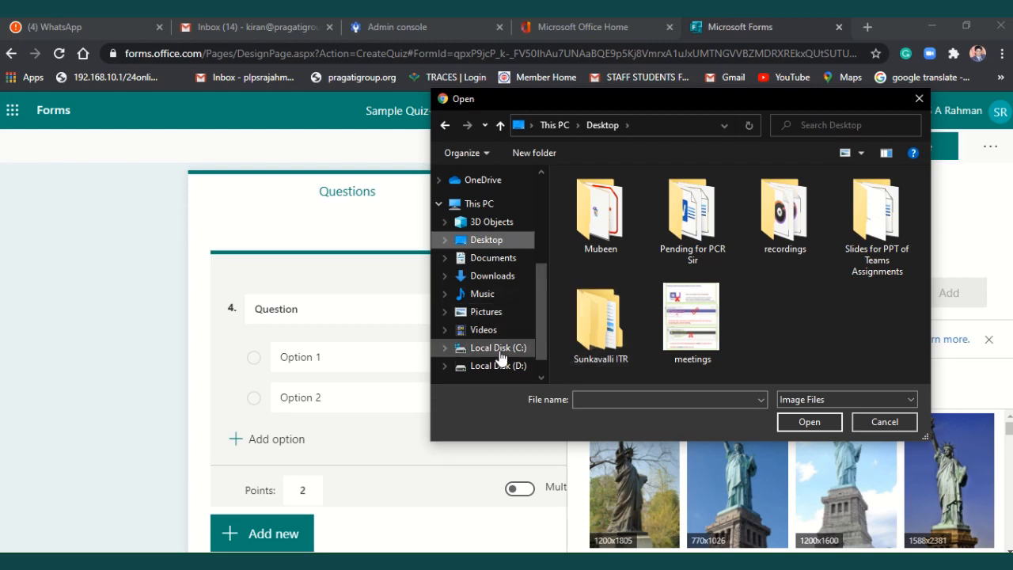
click(498, 365)
double_click(576, 226)
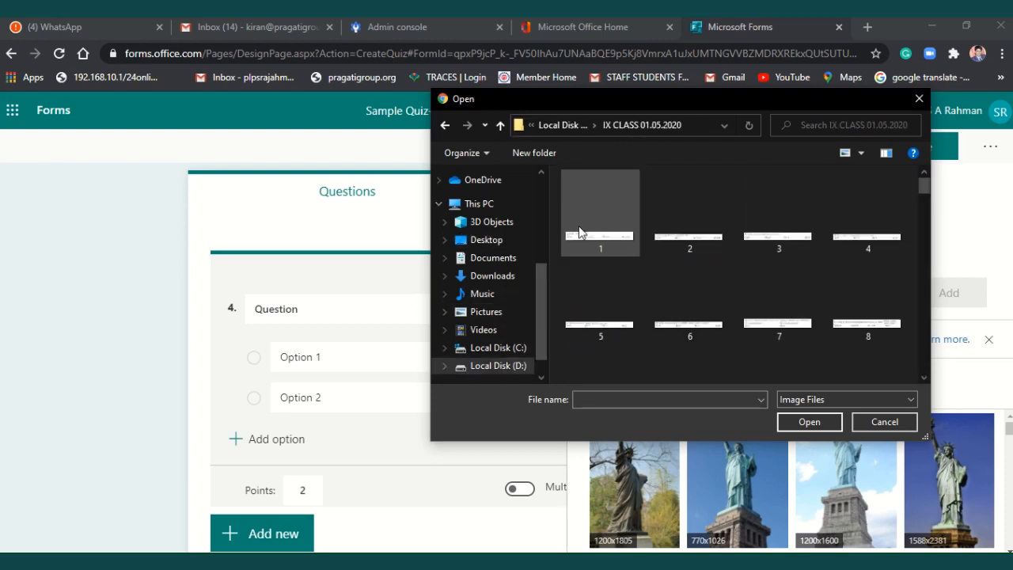
click(775, 239)
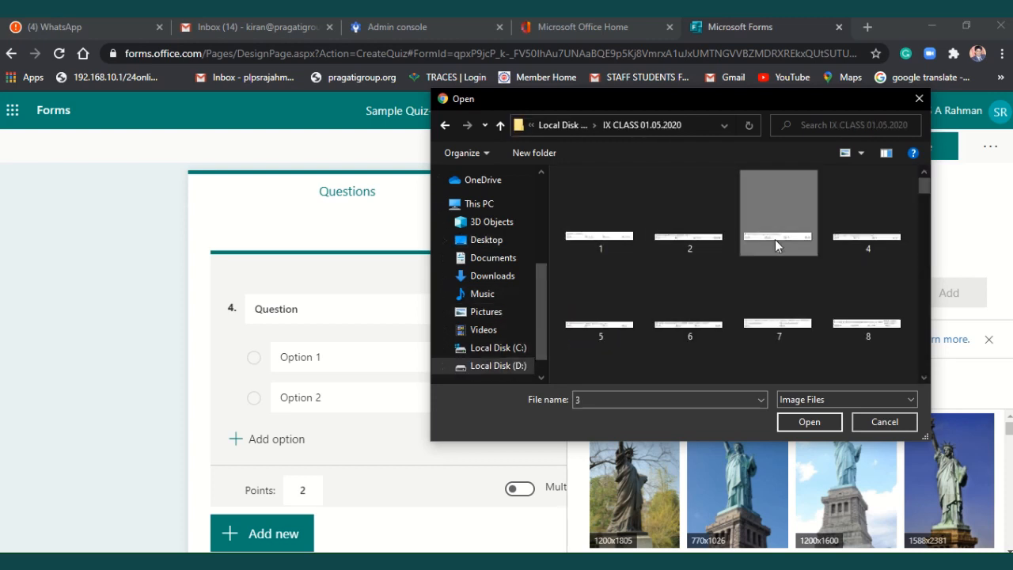
click(804, 424)
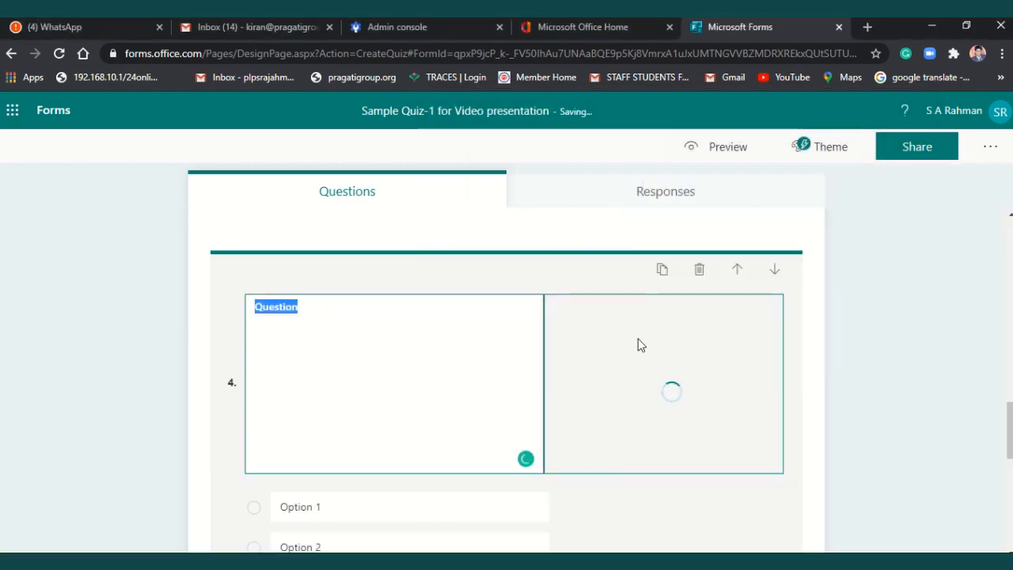
Add Option 3 and Option 4 to the new image question and mark Option 4 as the correct answer.
scroll(641, 345, down, 1)
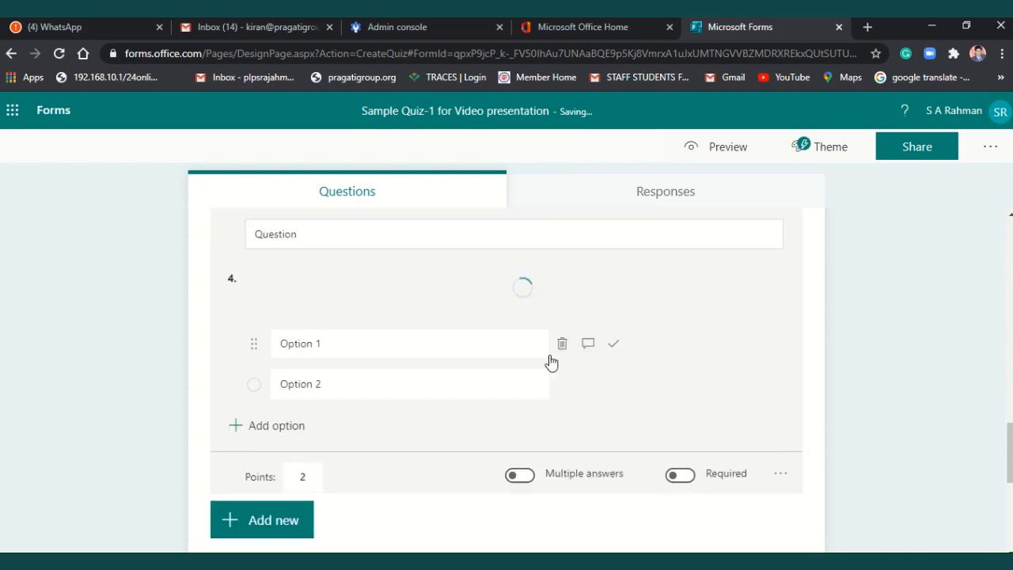
scroll(525, 360, up, 2)
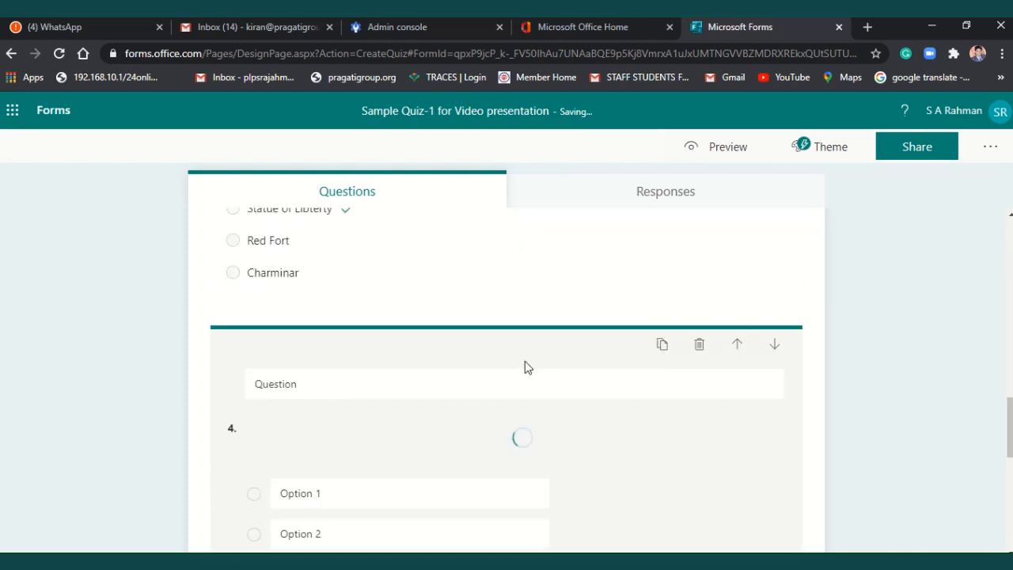
scroll(426, 453, down, 1)
click(420, 465)
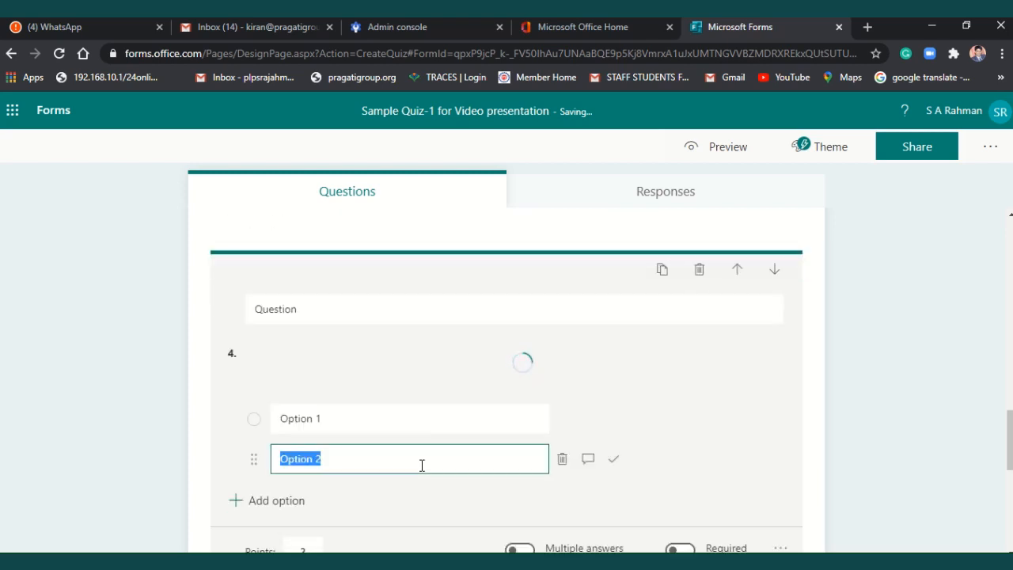
key(Return)
key(Return)
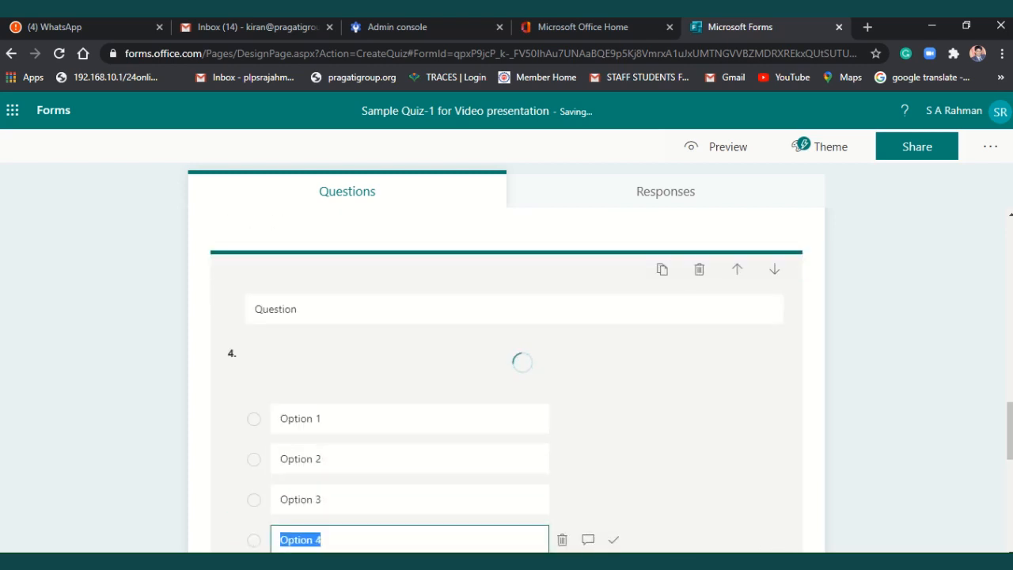
click(614, 542)
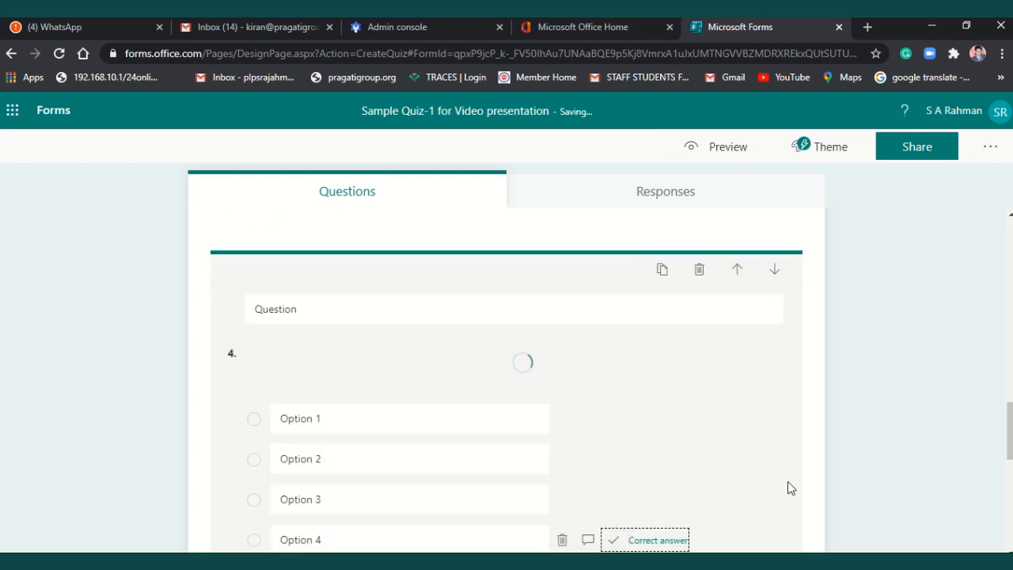
Review the quiz from its title to the logo question, checking the images, options and marked answers of each question.
scroll(788, 485, up, 6)
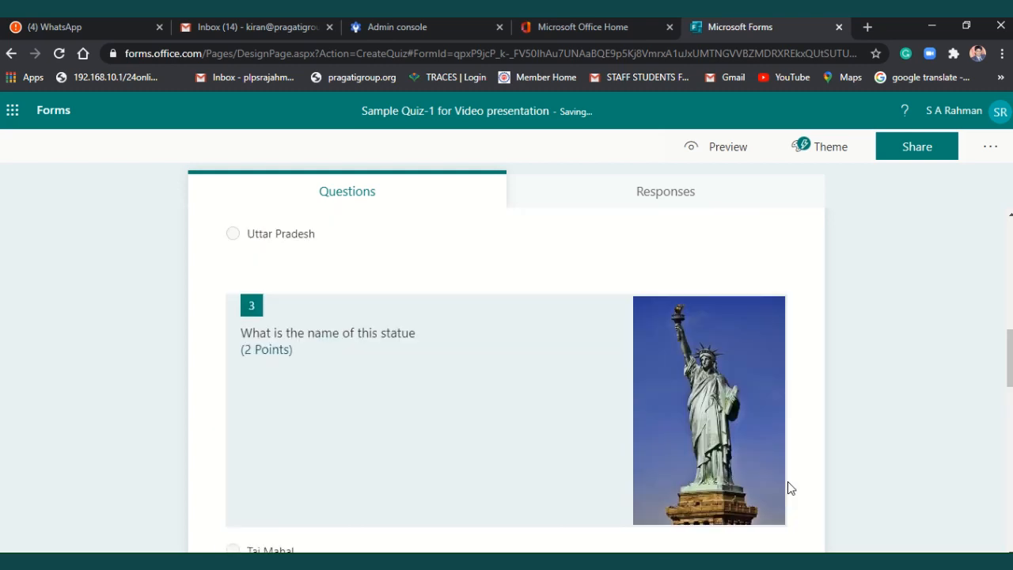
scroll(788, 487, up, 10)
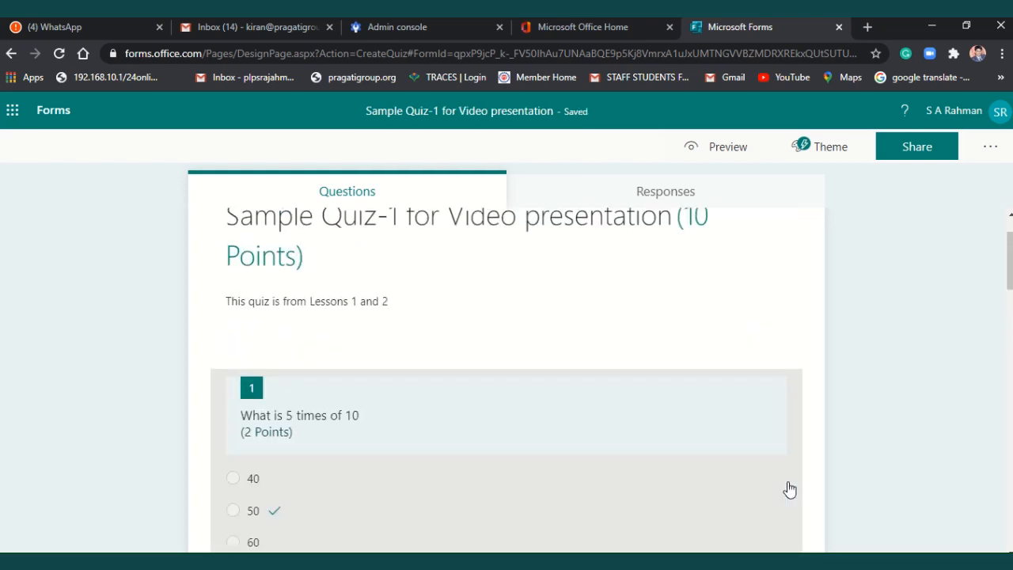
scroll(788, 489, down, 10)
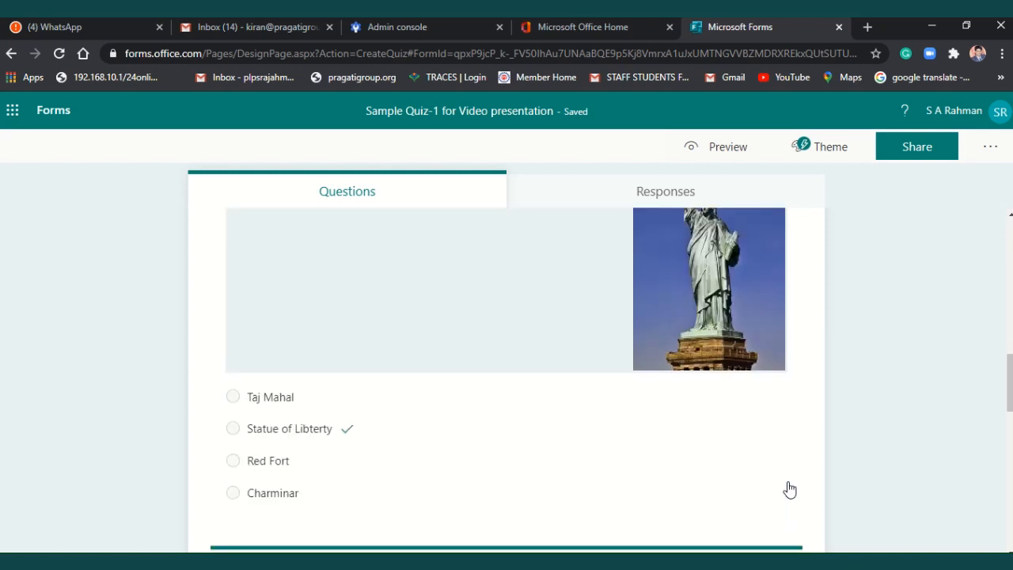
scroll(789, 489, up, 2)
scroll(788, 489, down, 6)
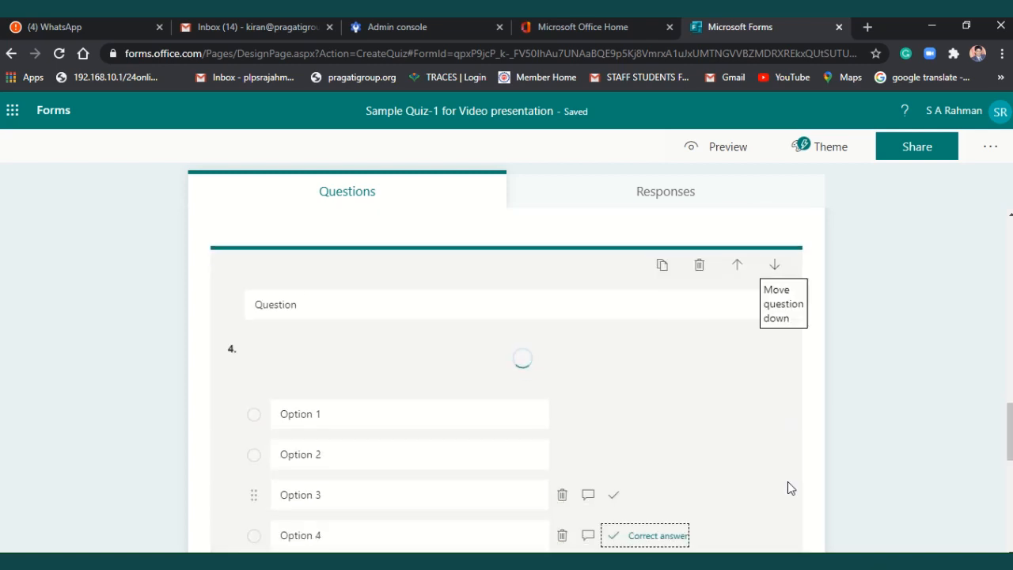
scroll(788, 488, down, 4)
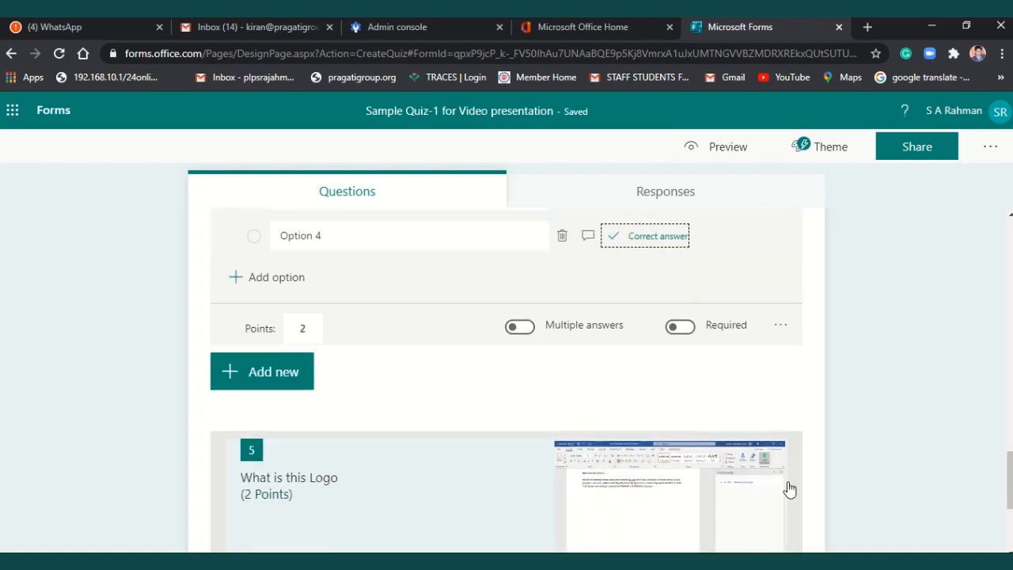
scroll(788, 488, down, 1)
scroll(789, 488, up, 5)
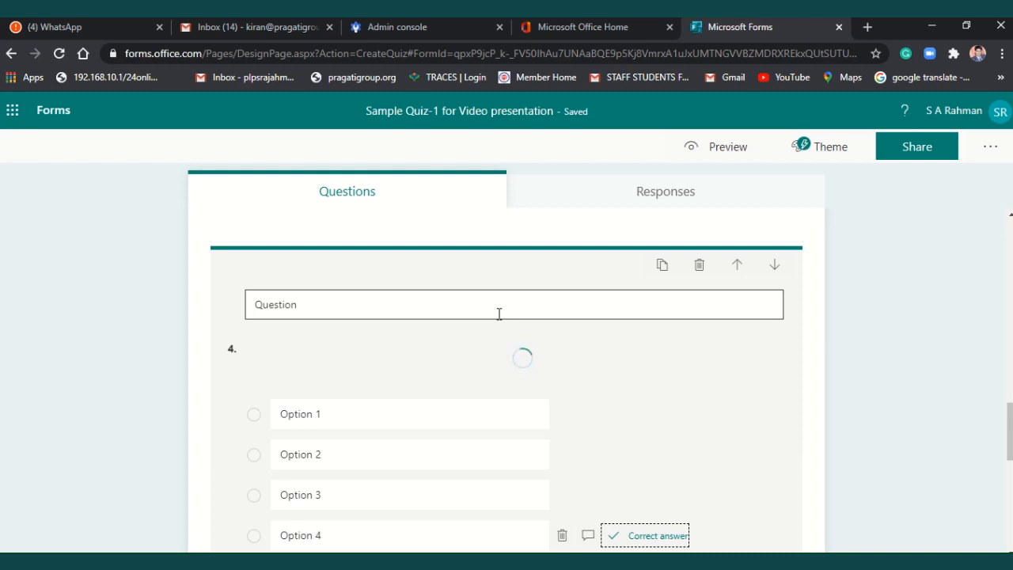
scroll(499, 314, up, 2)
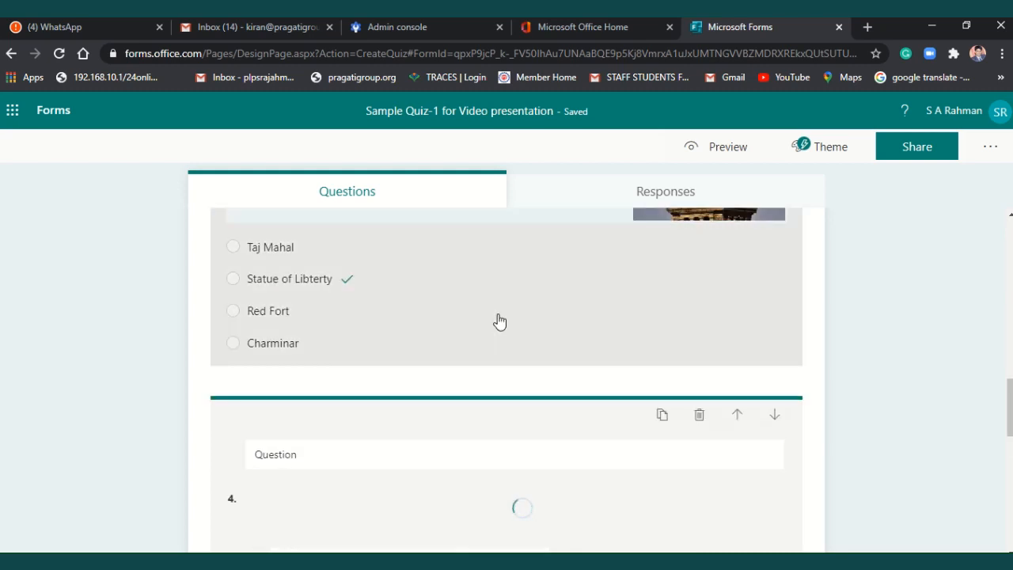
scroll(499, 321, down, 5)
scroll(685, 353, up, 2)
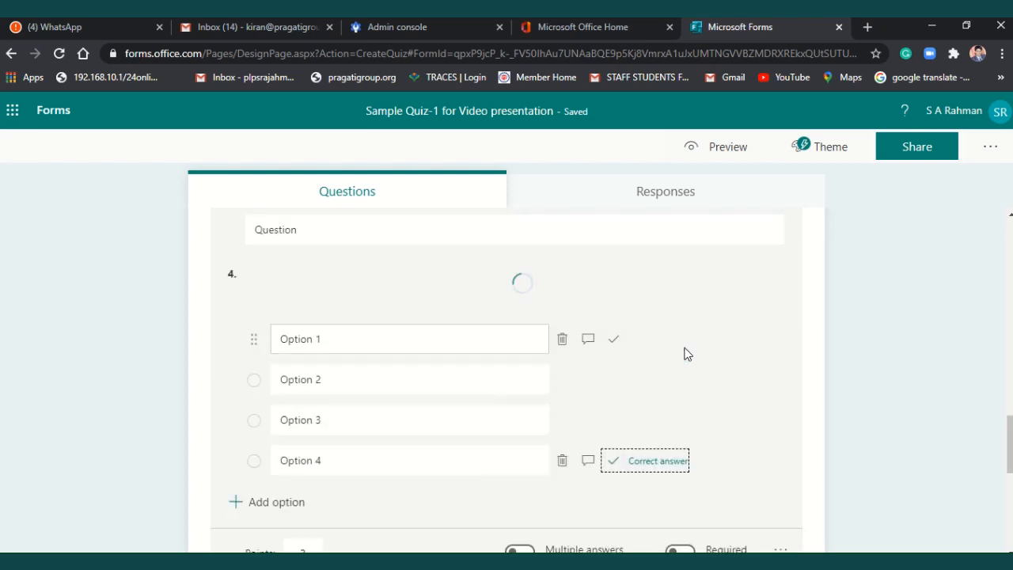
scroll(687, 353, down, 1)
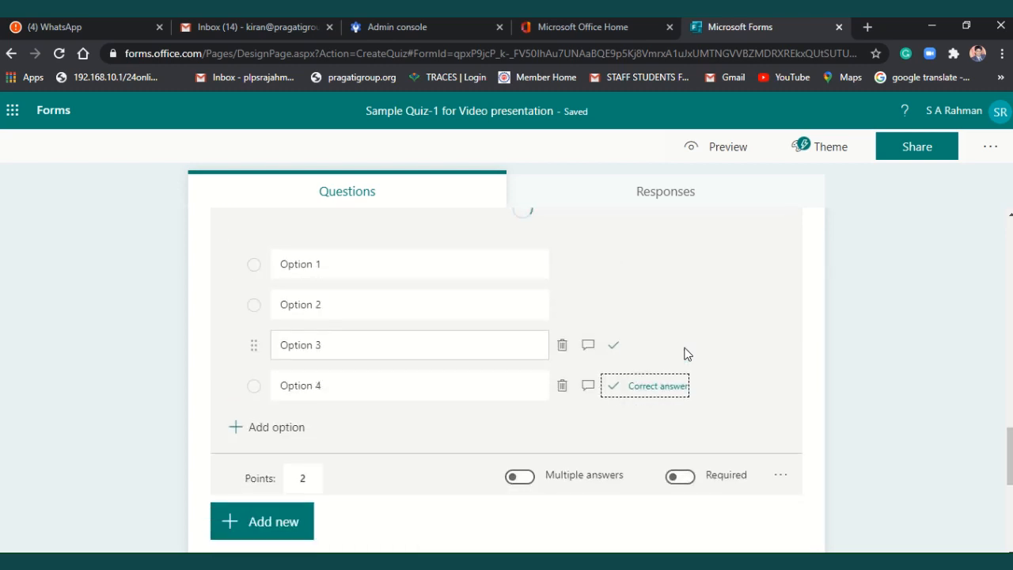
scroll(685, 354, up, 2)
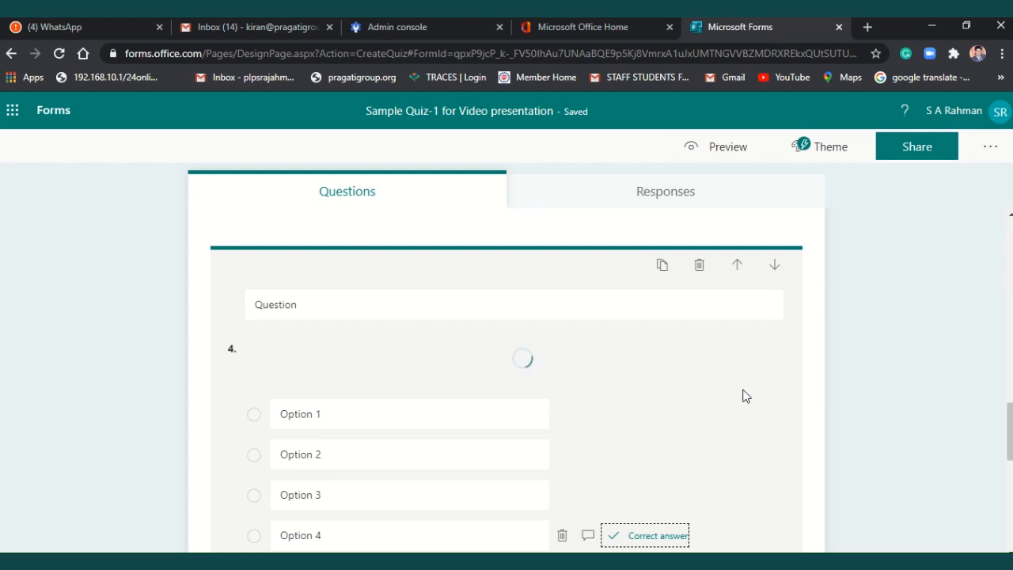
scroll(742, 396, up, 2)
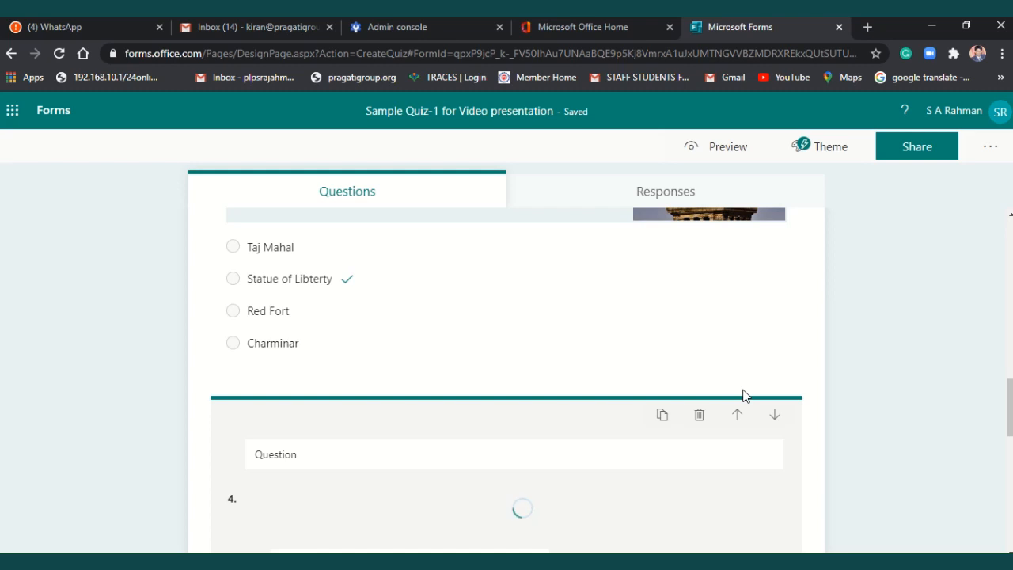
scroll(742, 396, down, 8)
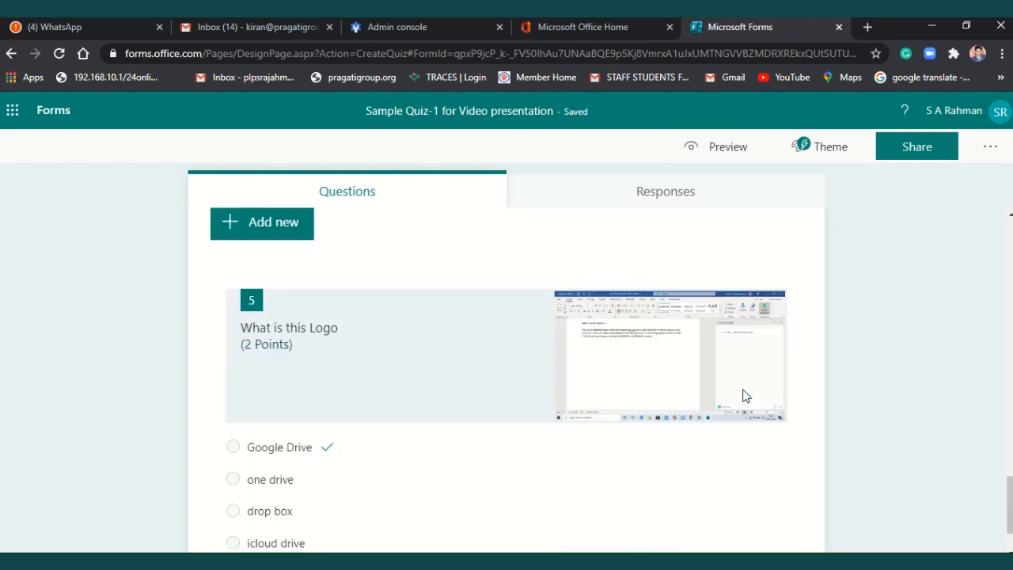
scroll(744, 396, up, 5)
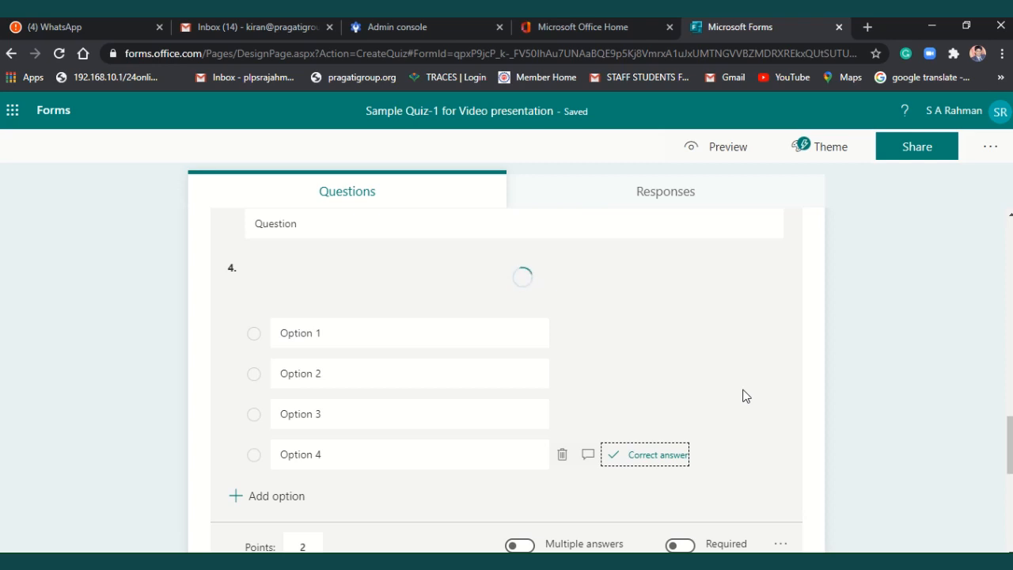
Delete the untitled image question located between the statue question and the logo question.
scroll(742, 395, down, 1)
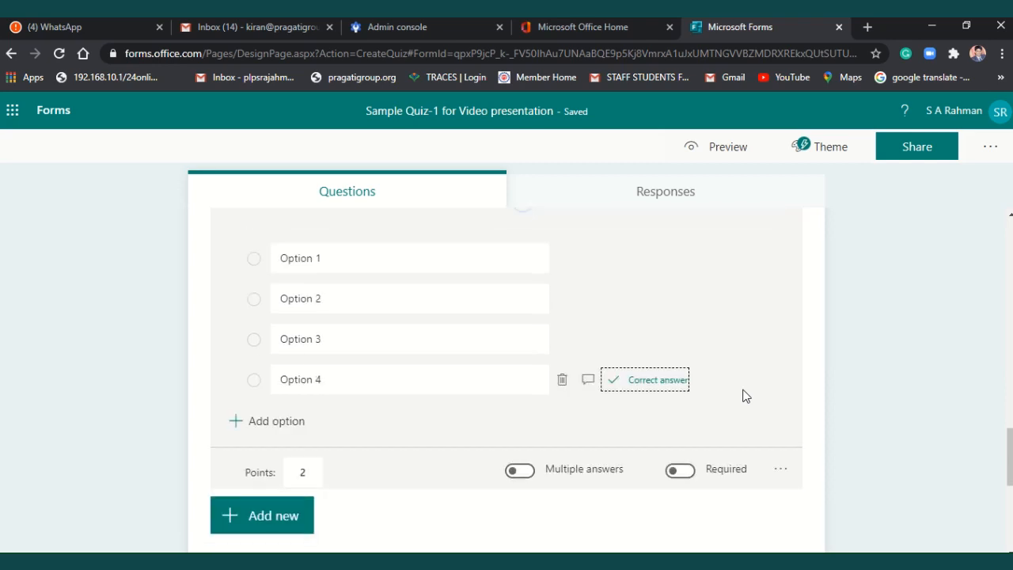
scroll(742, 396, up, 3)
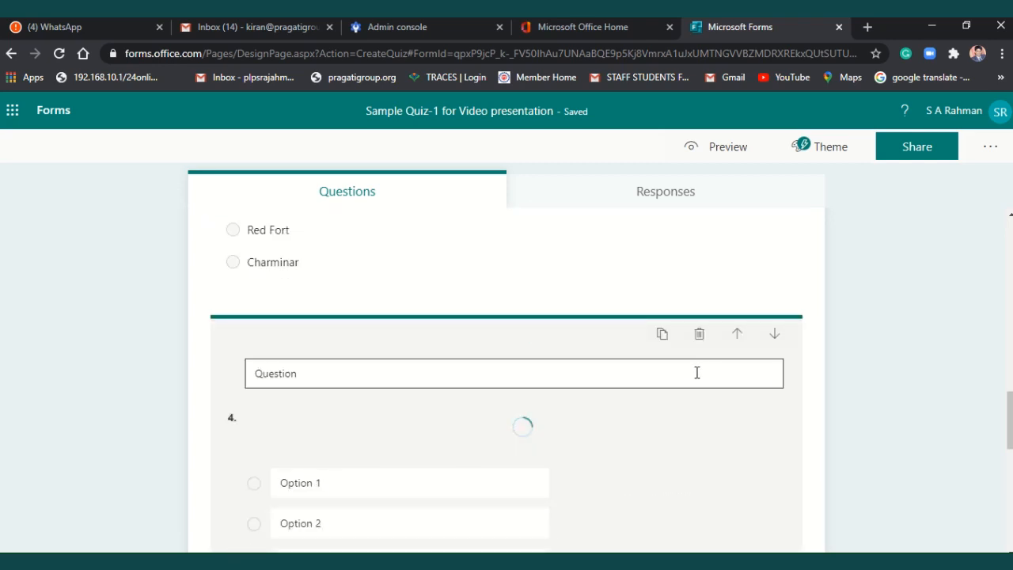
click(696, 373)
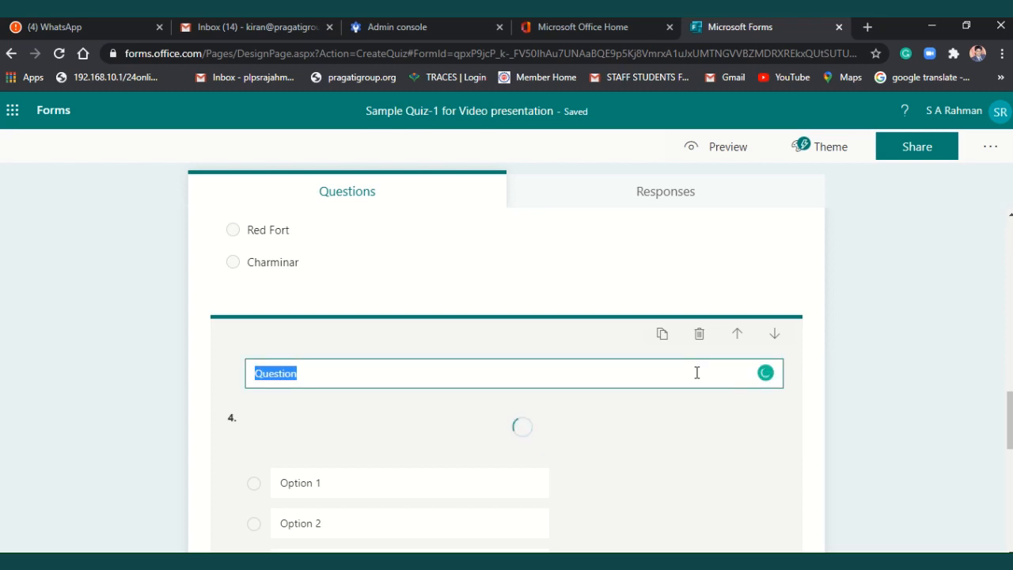
double_click(697, 373)
click(700, 336)
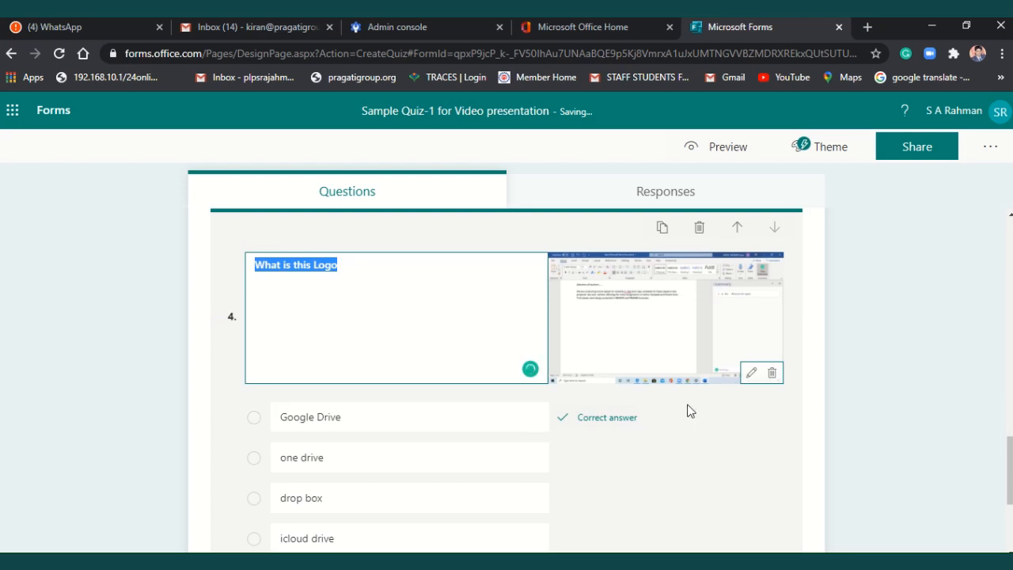
Add a new Choice question at the end of the quiz, after the logo question.
scroll(689, 410, down, 3)
click(287, 455)
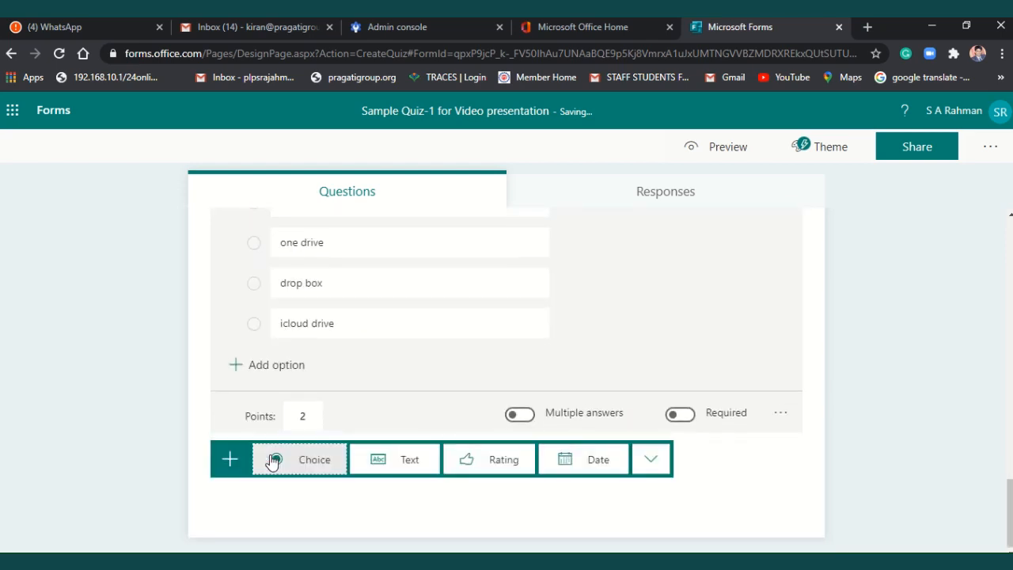
click(314, 461)
Upload image 1 from the IX CLASS 01.05.2020 folder to the new last question.
click(769, 310)
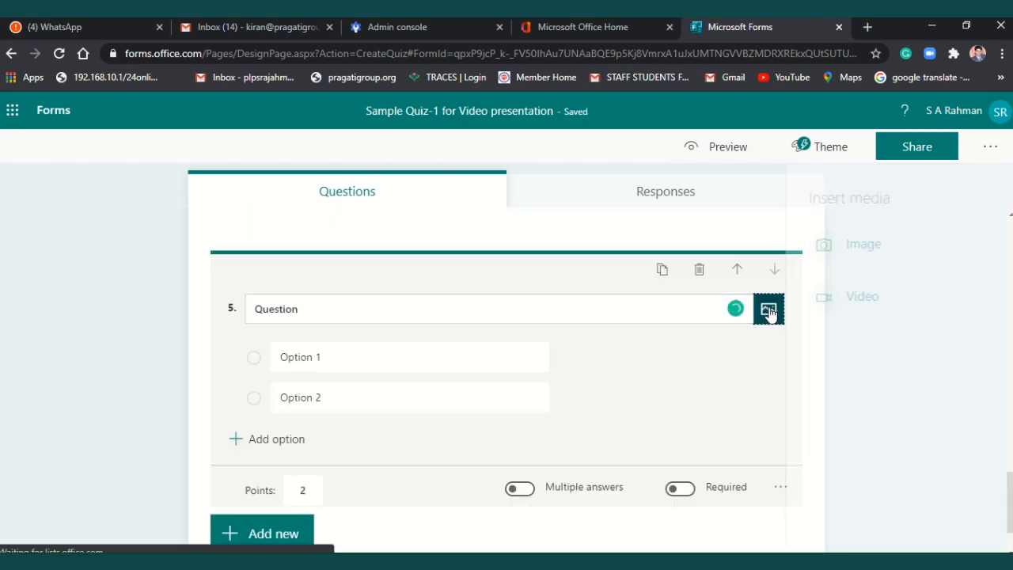
click(784, 251)
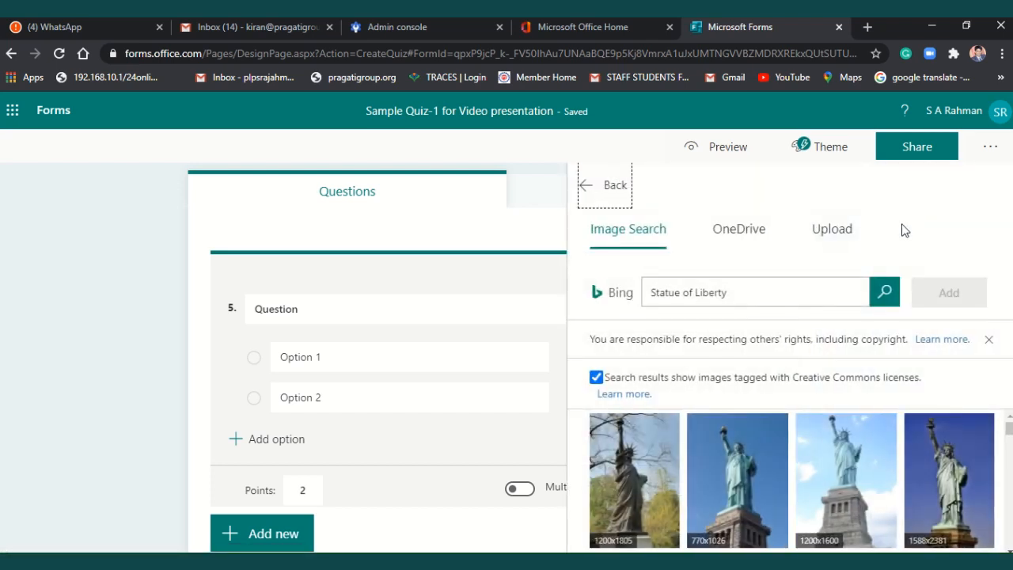
click(852, 231)
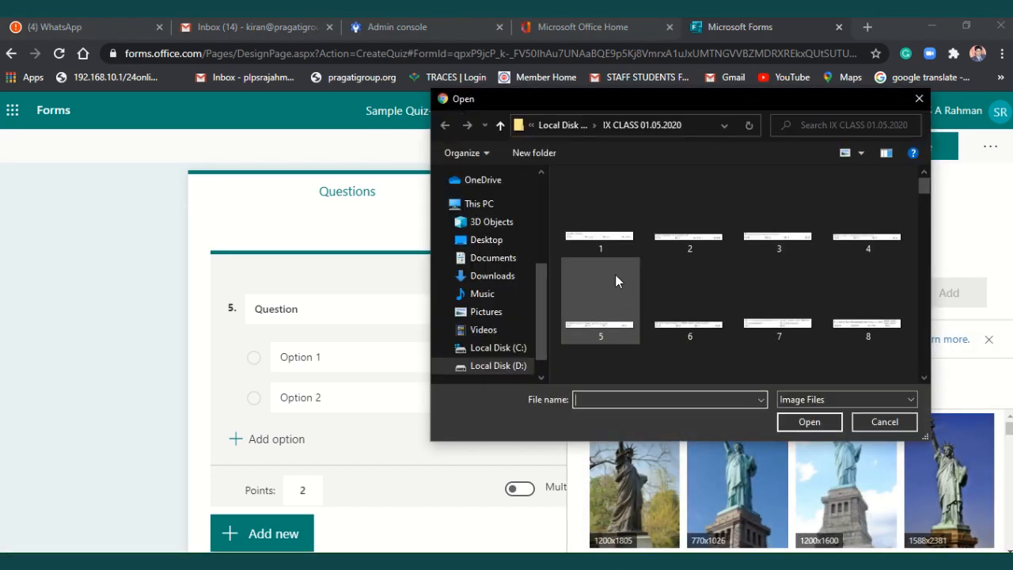
click(602, 190)
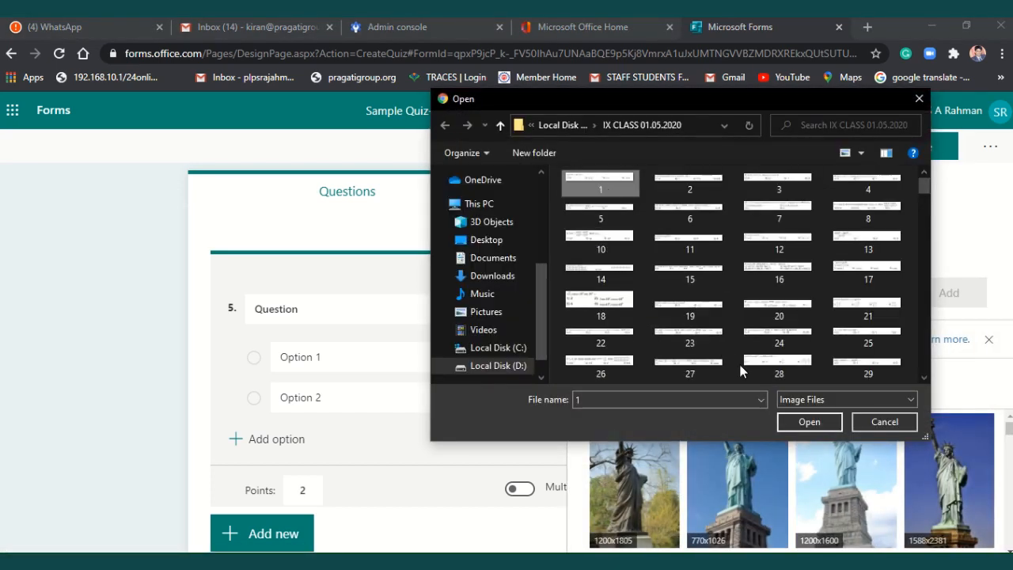
click(803, 421)
click(803, 421)
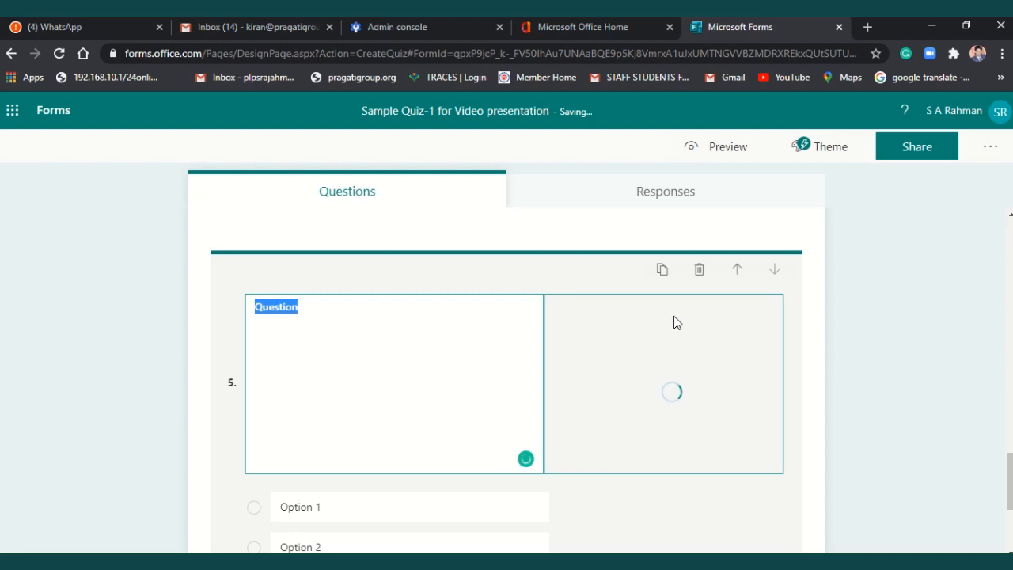
Add Option 3 and Option 4 to the last question and mark Option 4 as the correct answer.
scroll(674, 321, down, 2)
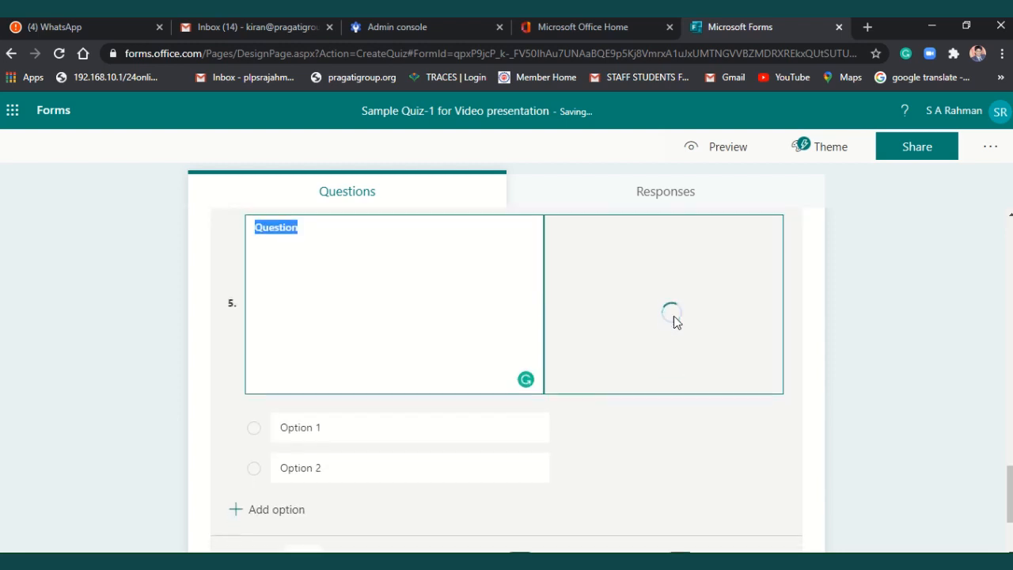
click(388, 355)
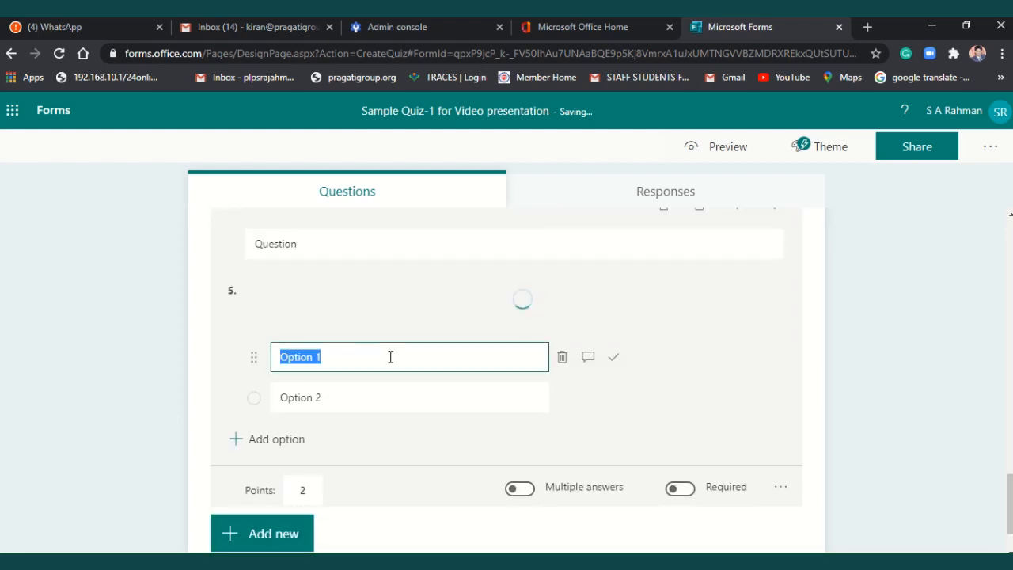
key(Tab)
key(Return)
key(Return)
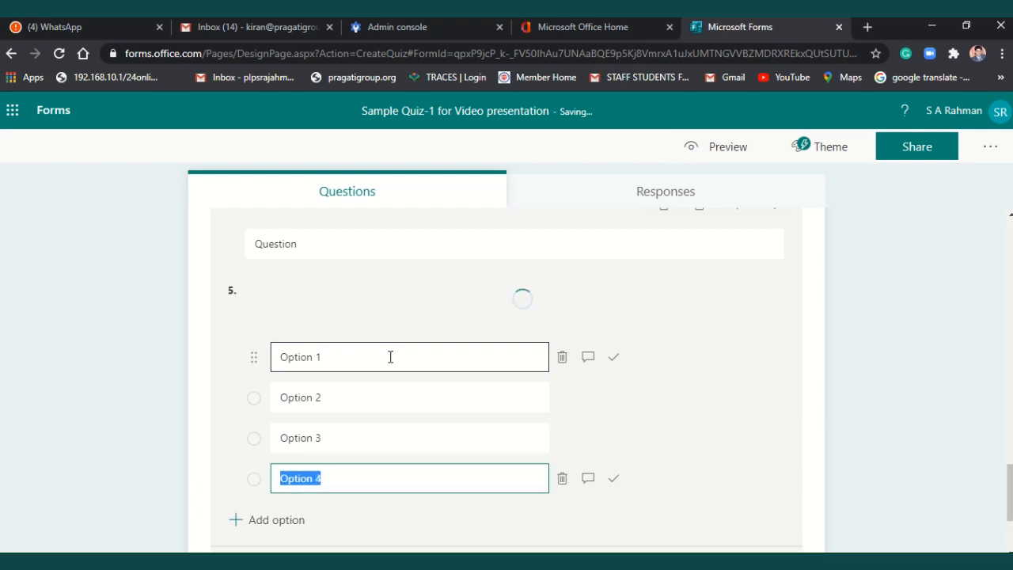
click(614, 478)
scroll(765, 431, up, 3)
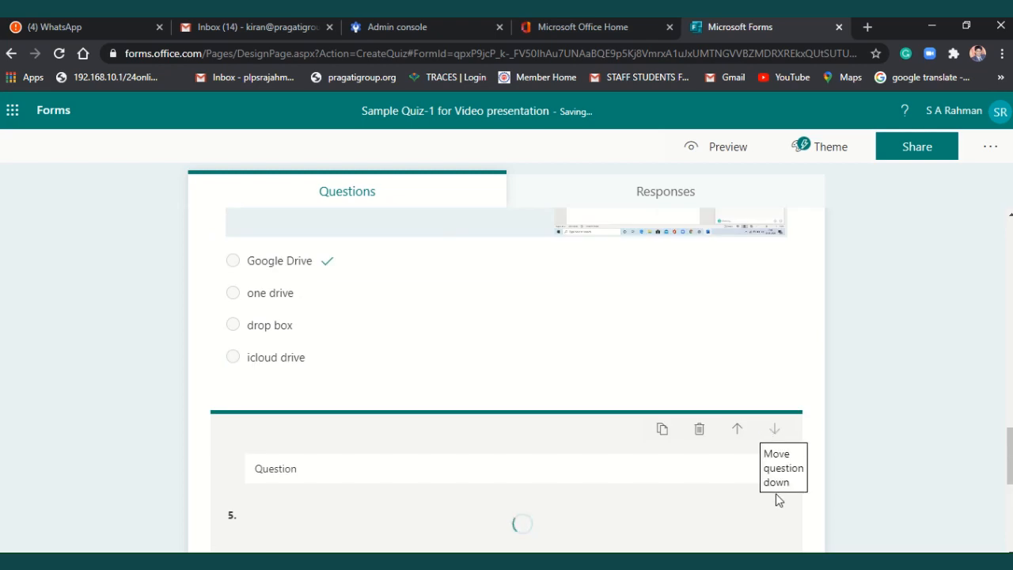
scroll(817, 475, down, 4)
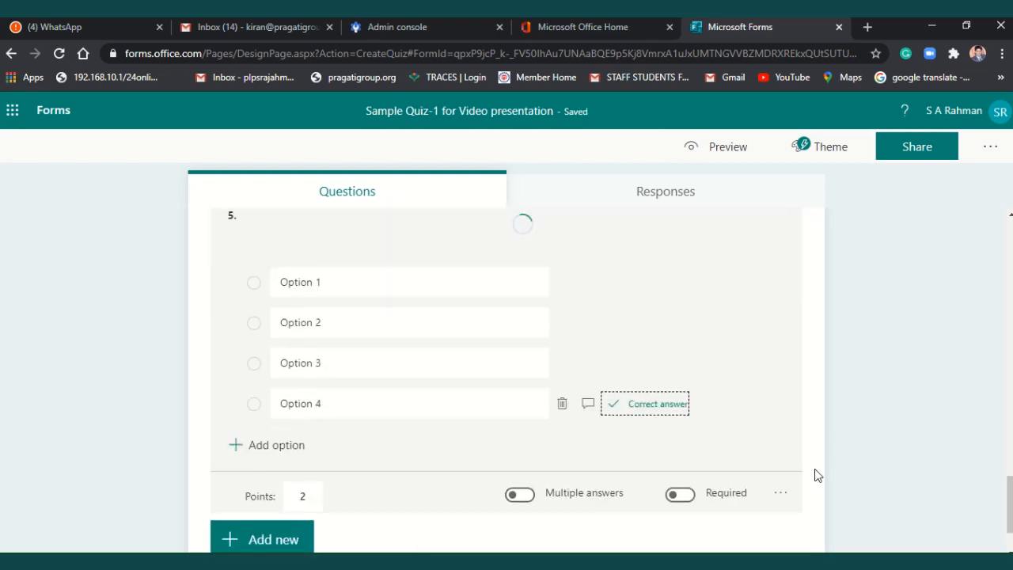
scroll(808, 384, up, 2)
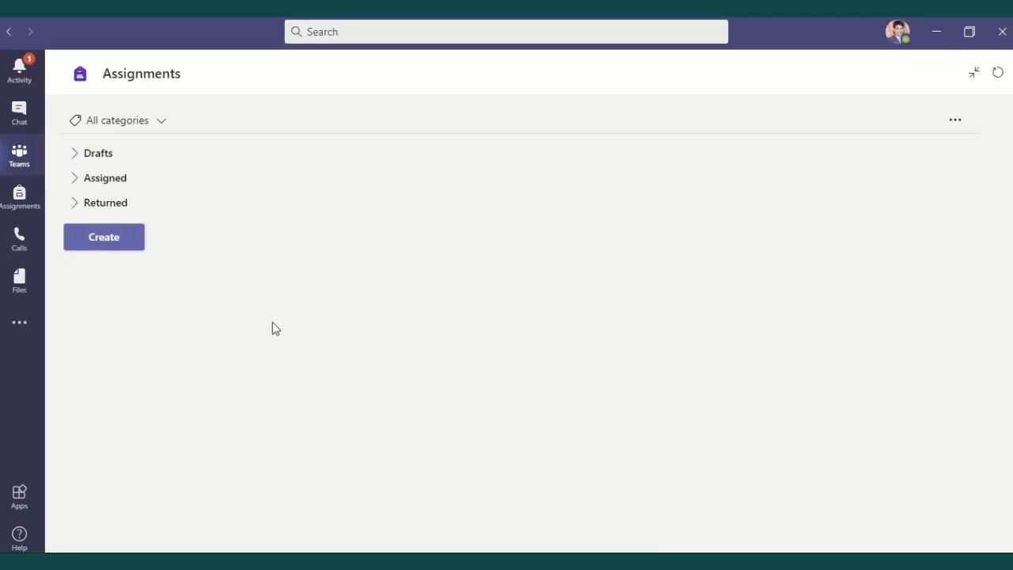
In Microsoft Teams, create a quiz assignment from the form Sample Quiz-1 for Video presentation.
click(116, 246)
click(108, 189)
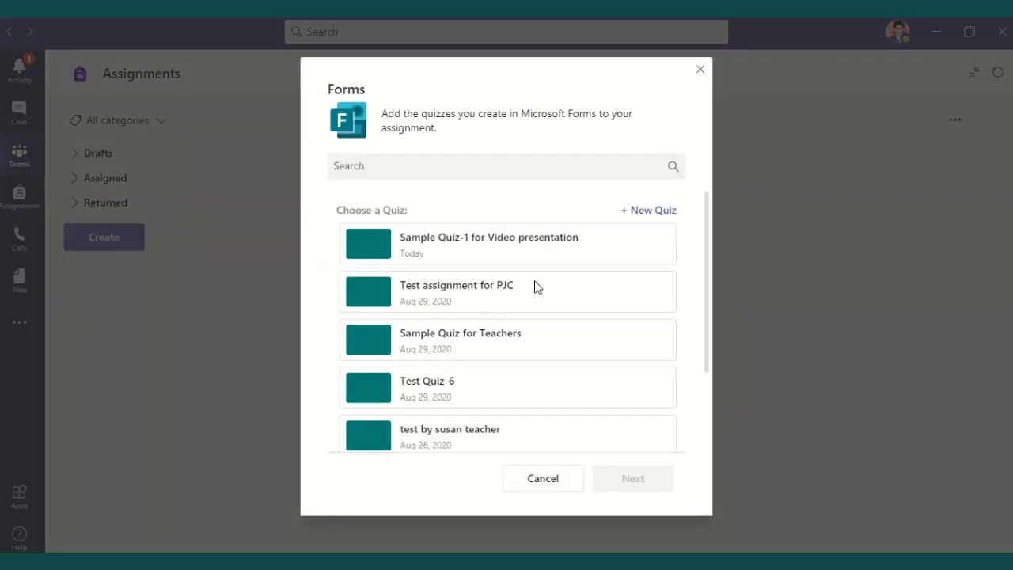
click(457, 253)
click(655, 486)
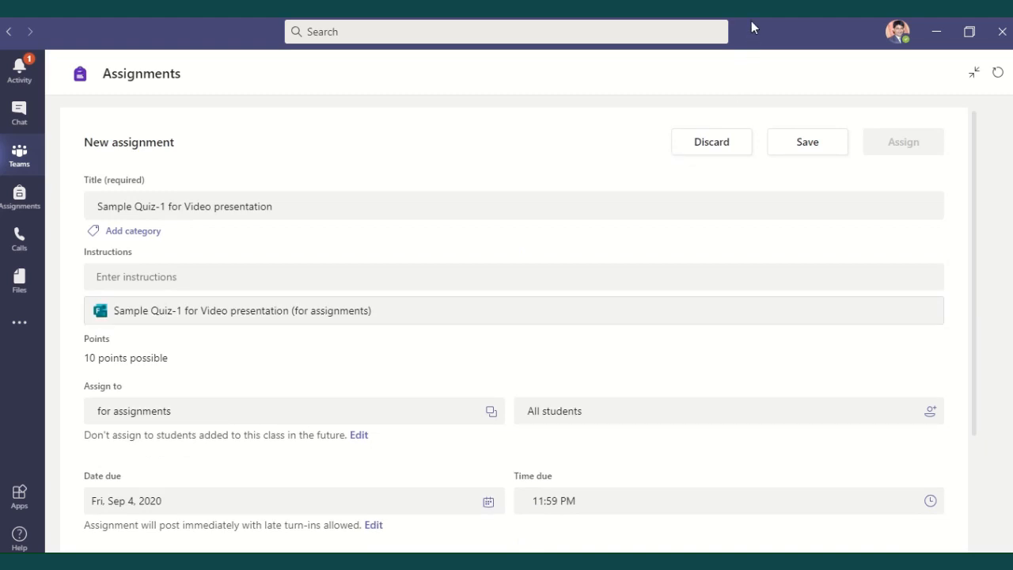
mouse_move(538, 17)
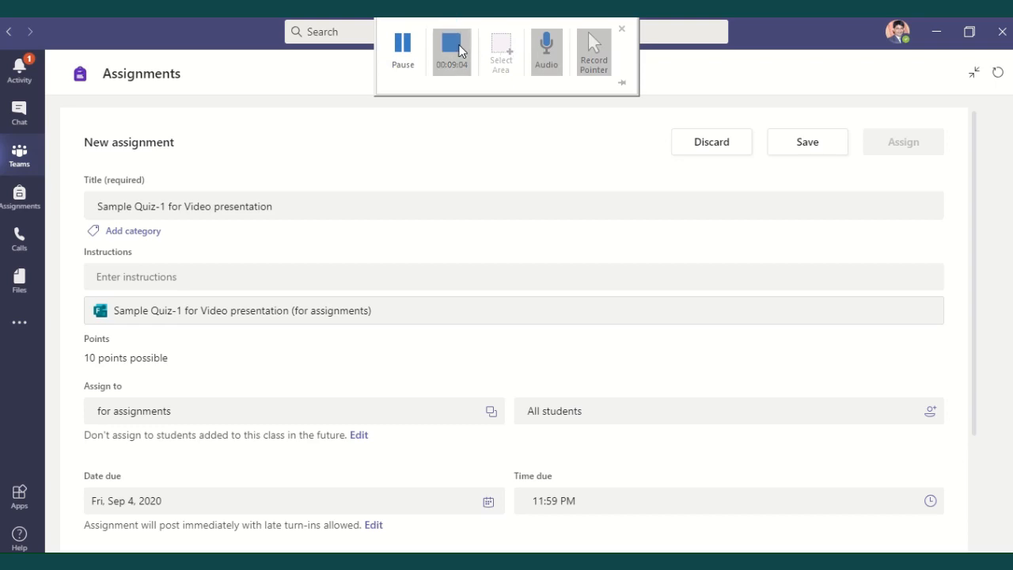
click(452, 47)
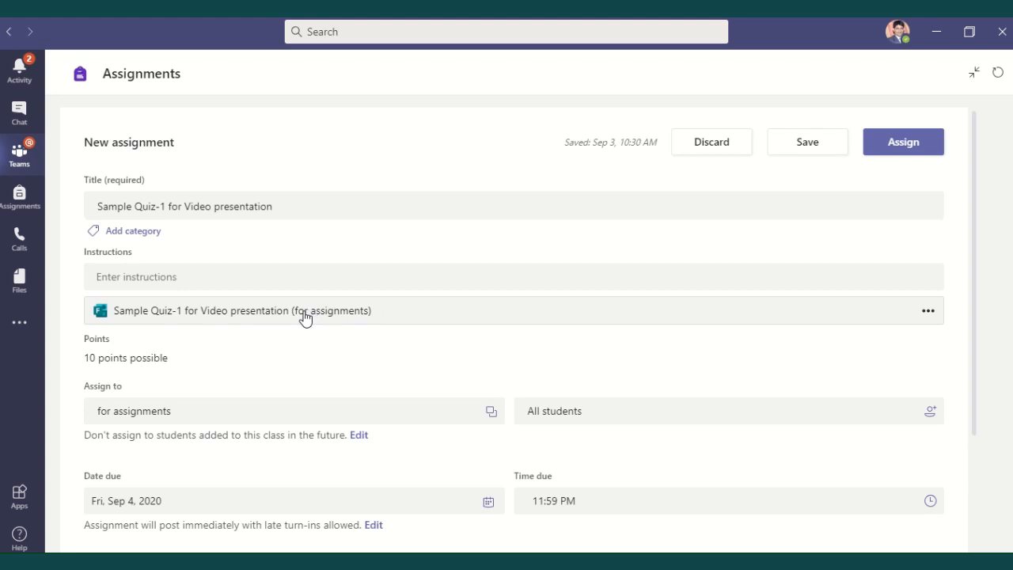
Examine the new assignment's settings and its timeline options for scheduling, due date and close date.
scroll(305, 317, down, 3)
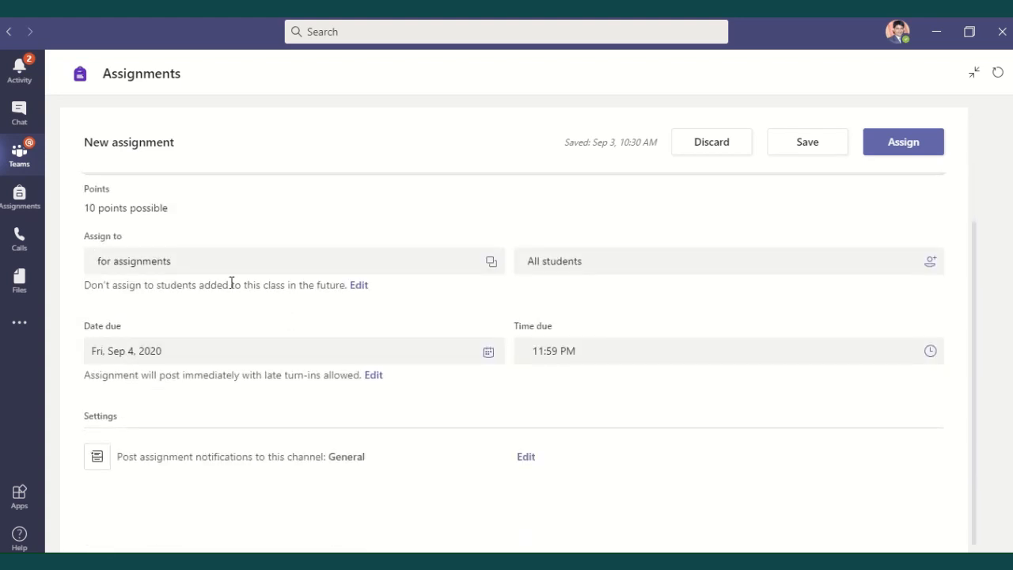
scroll(252, 298, up, 2)
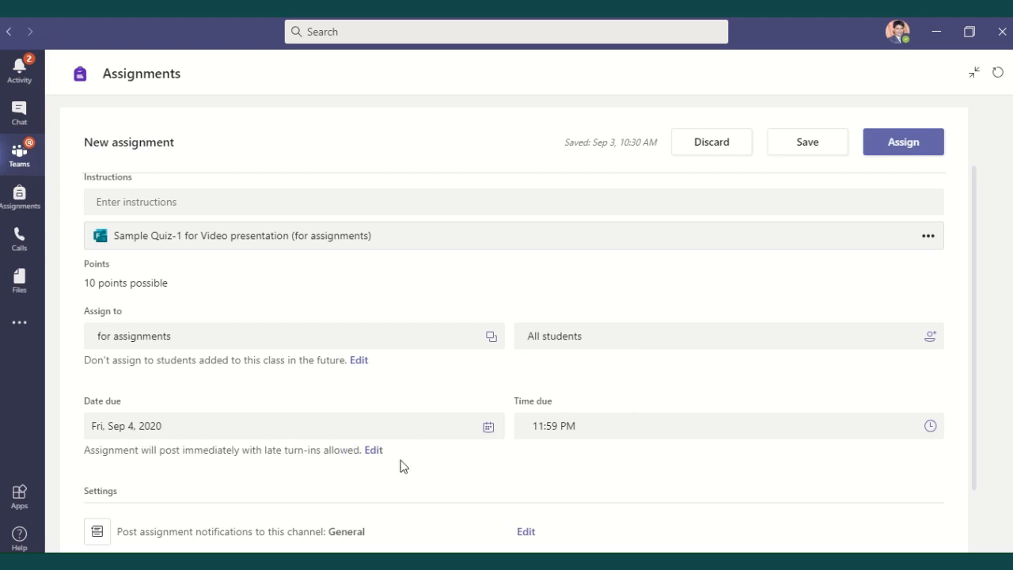
click(375, 456)
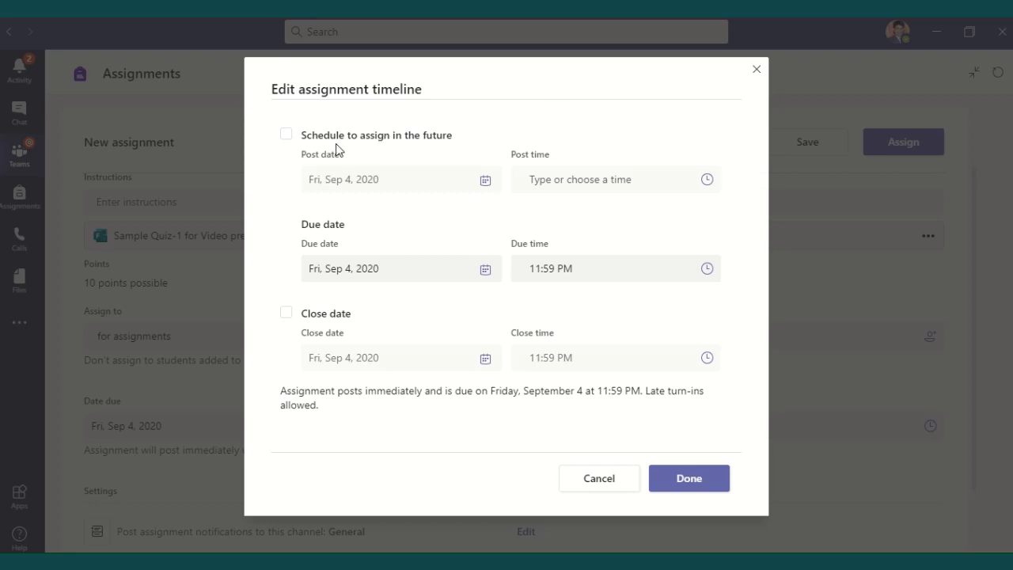
click(756, 70)
Assign the Sample Quiz-1 for Video presentation assignment to all students of the for assignments class.
scroll(695, 371, down, 2)
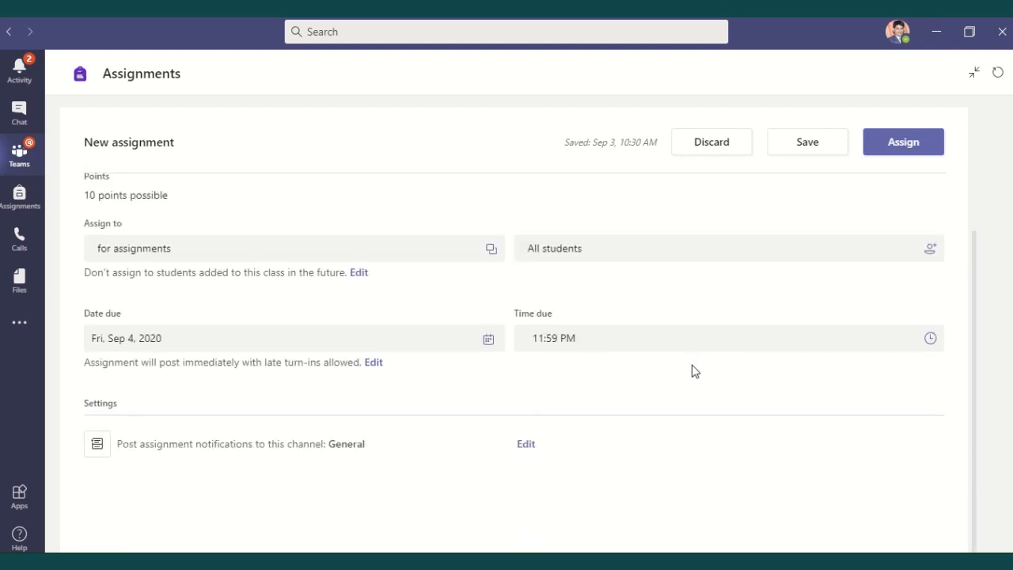
scroll(692, 370, up, 4)
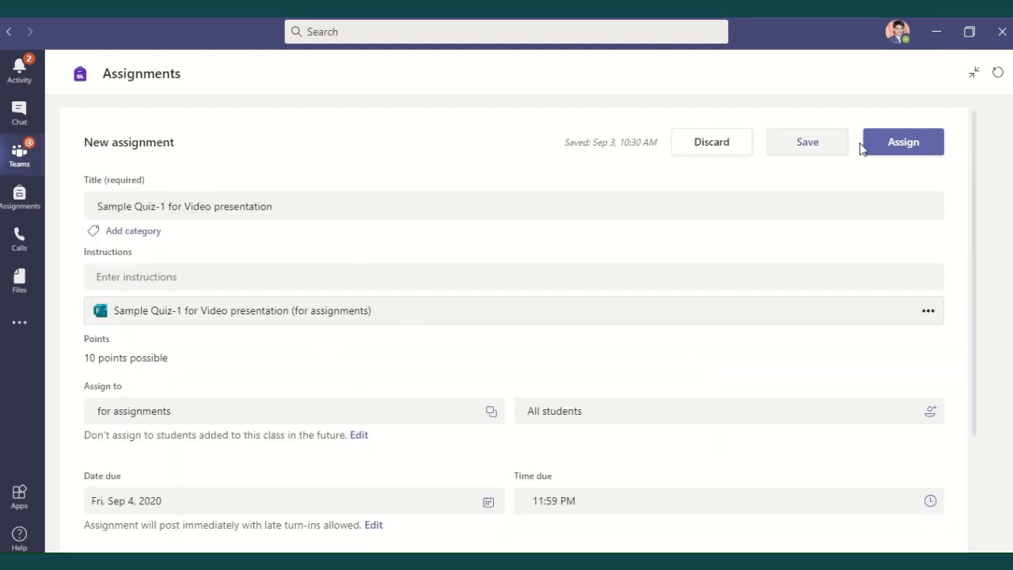
click(904, 151)
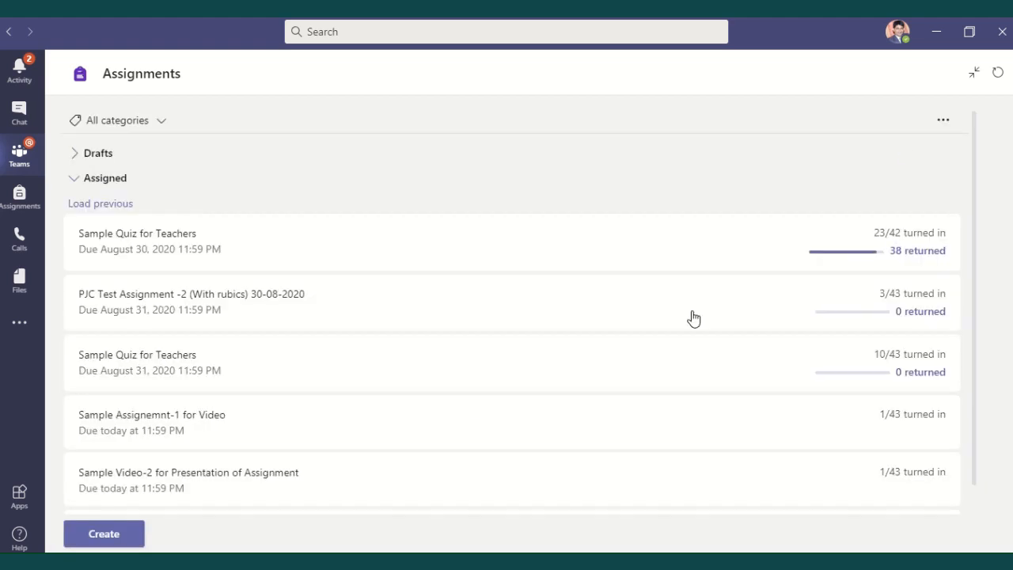
scroll(443, 400, down, 2)
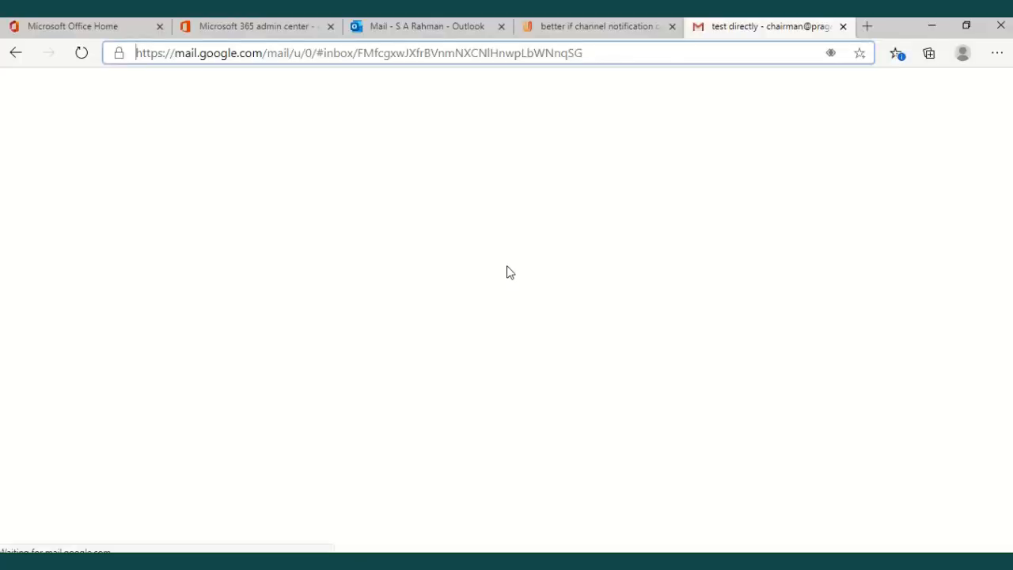
Switch to Microsoft Edge, open a new tab and go to teams.
click(866, 27)
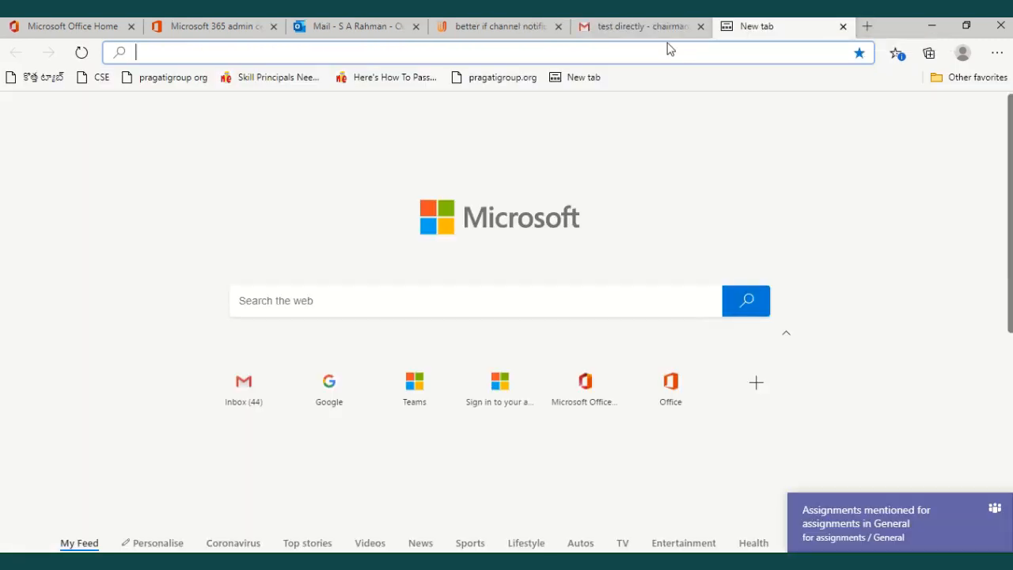
text(office)
key(BackSpace)
key(BackSpace)
key(BackSpace)
key(BackSpace)
key(BackSpace)
key(BackSpace)
key(BackSpace)
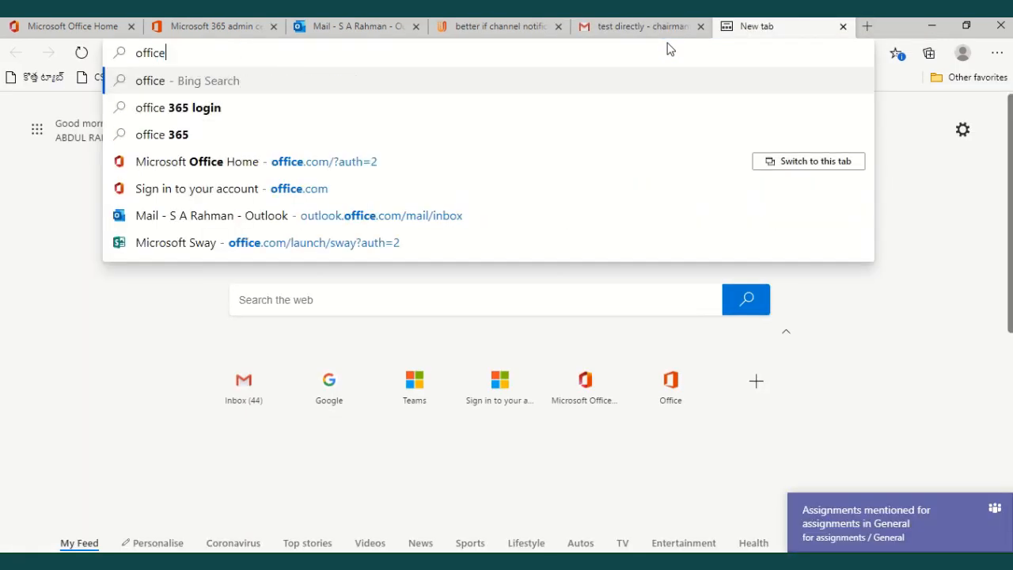
text(teams)
key(Return)
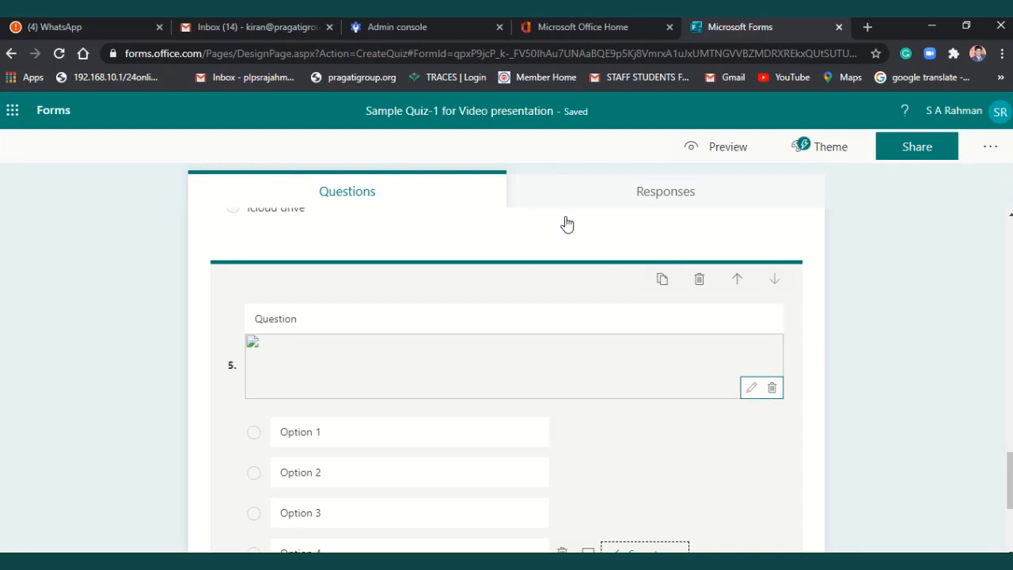
Preview Sample Quiz-1 for Video presentation in the computer layout and review every question through to the end of the form.
scroll(513, 279, down, 2)
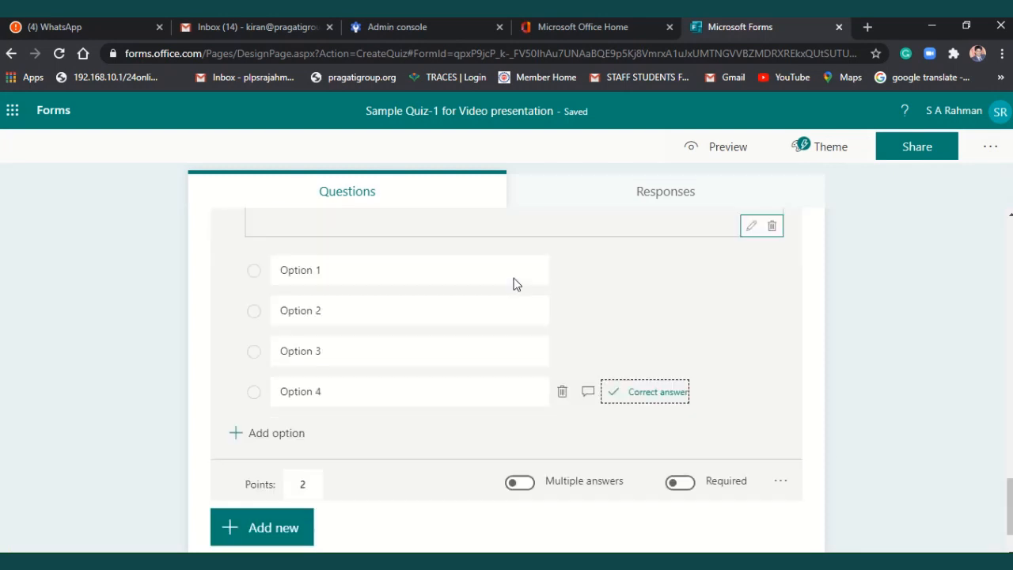
scroll(514, 284, down, 1)
scroll(514, 284, up, 5)
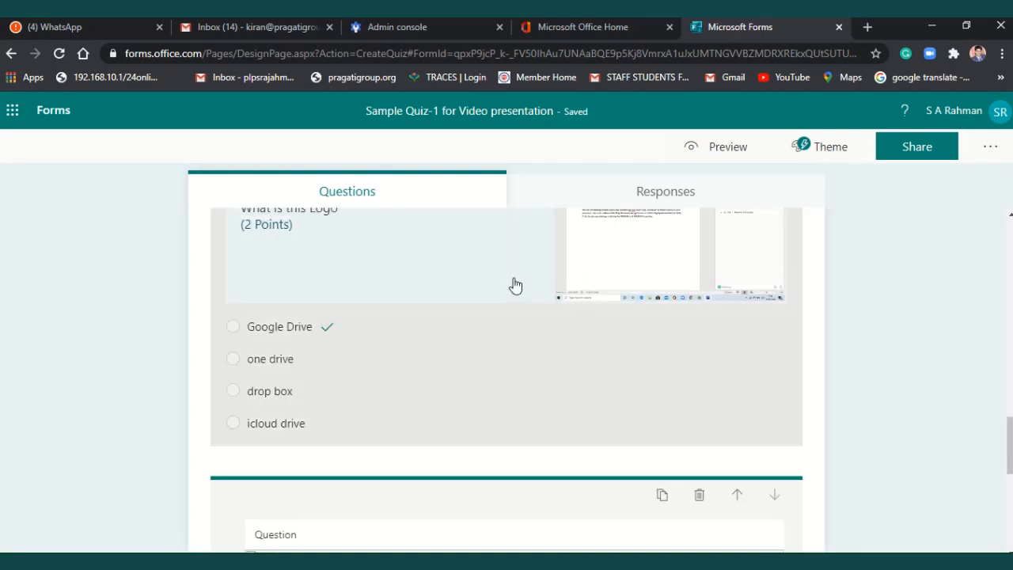
scroll(514, 284, up, 6)
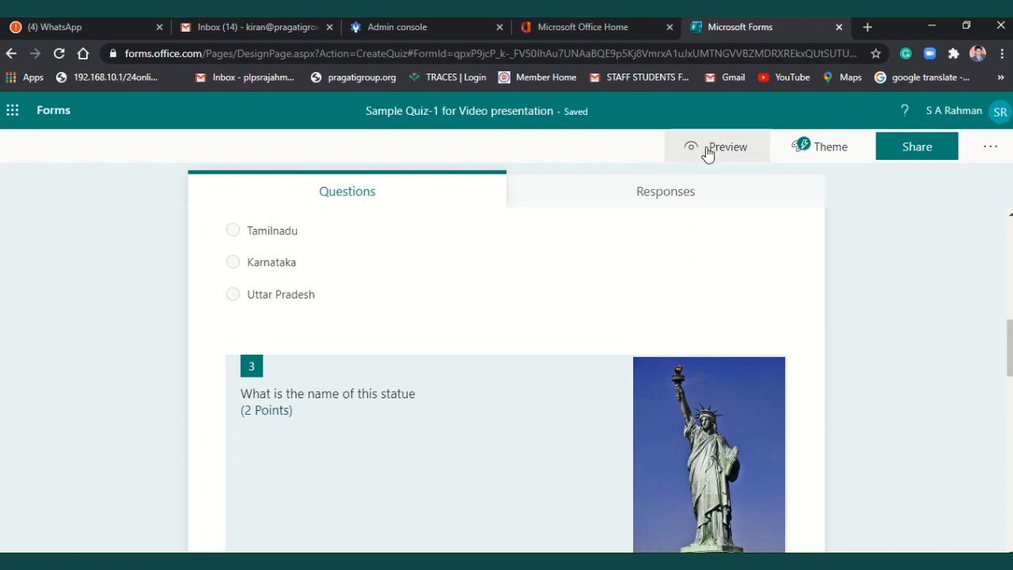
click(707, 154)
scroll(460, 261, down, 2)
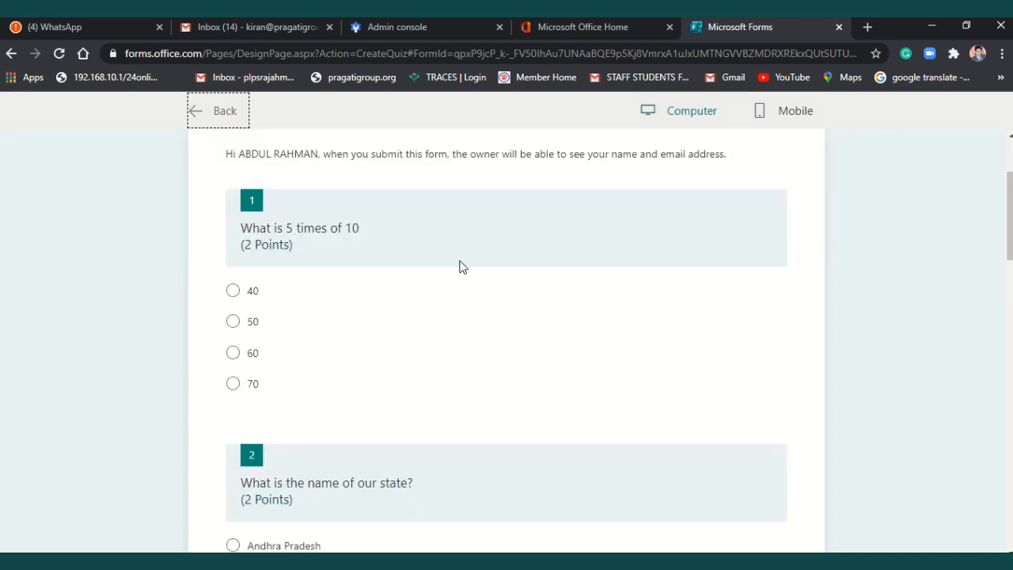
scroll(463, 266, down, 5)
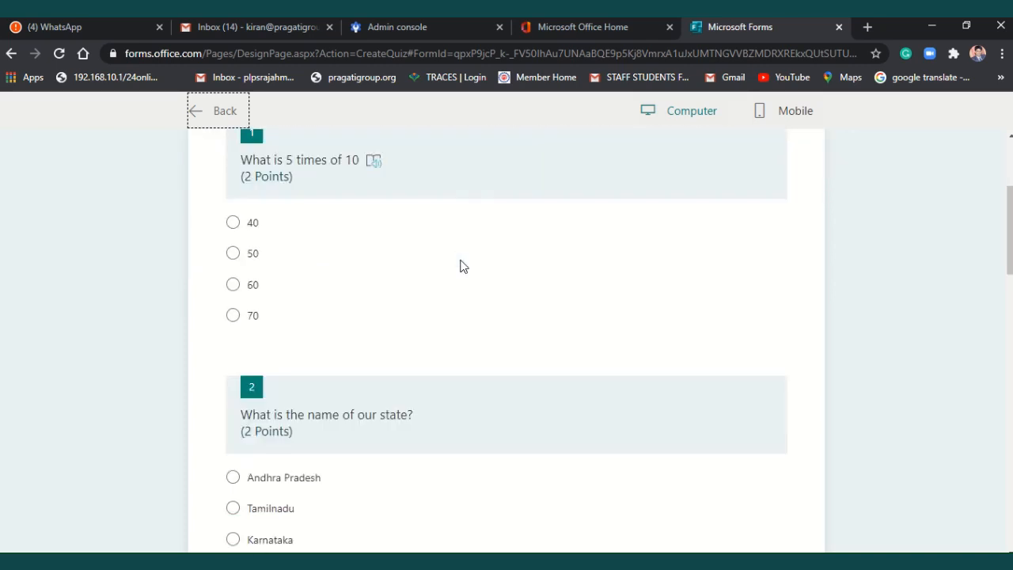
scroll(463, 265, down, 6)
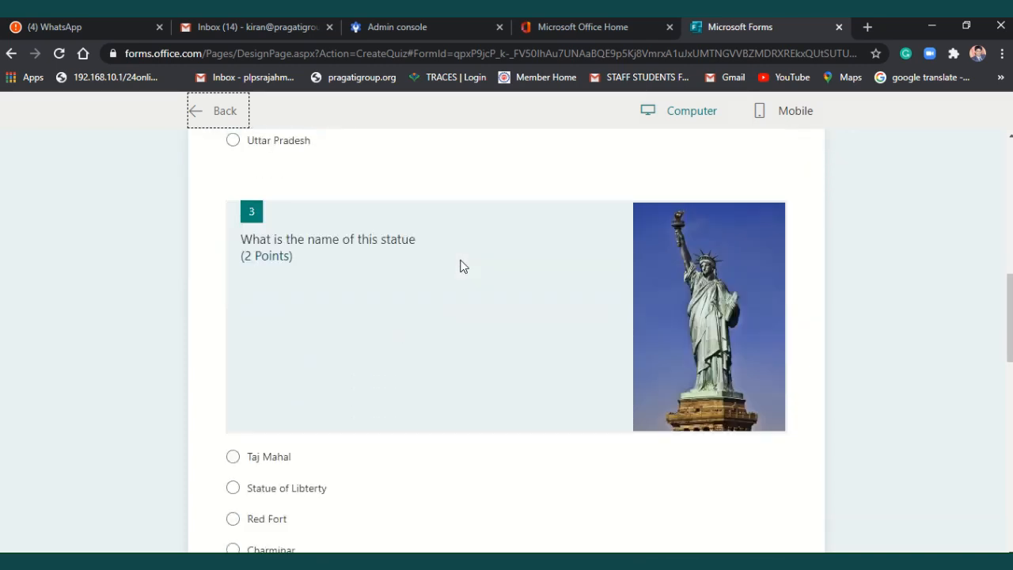
scroll(463, 265, down, 6)
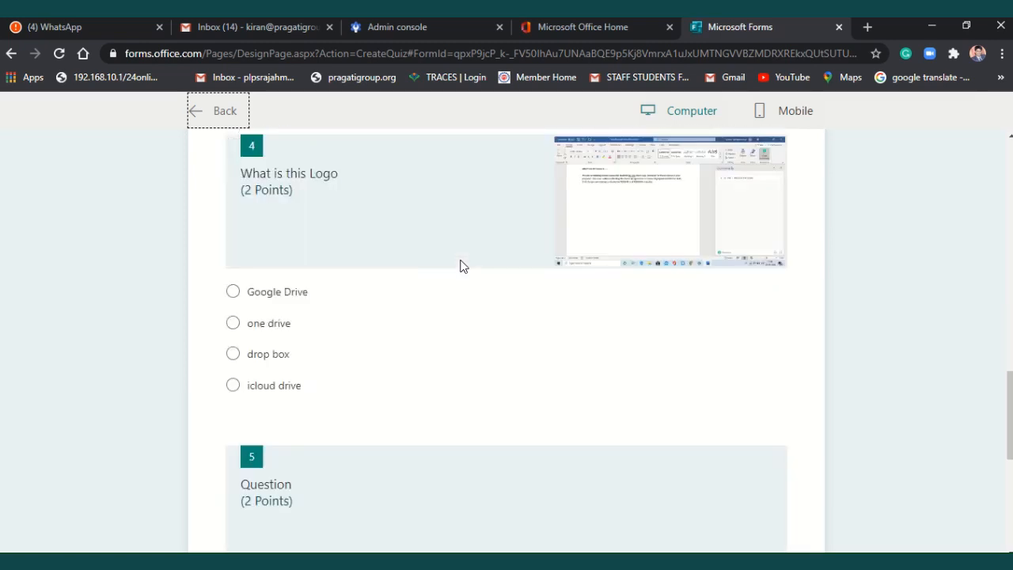
scroll(460, 260, down, 1)
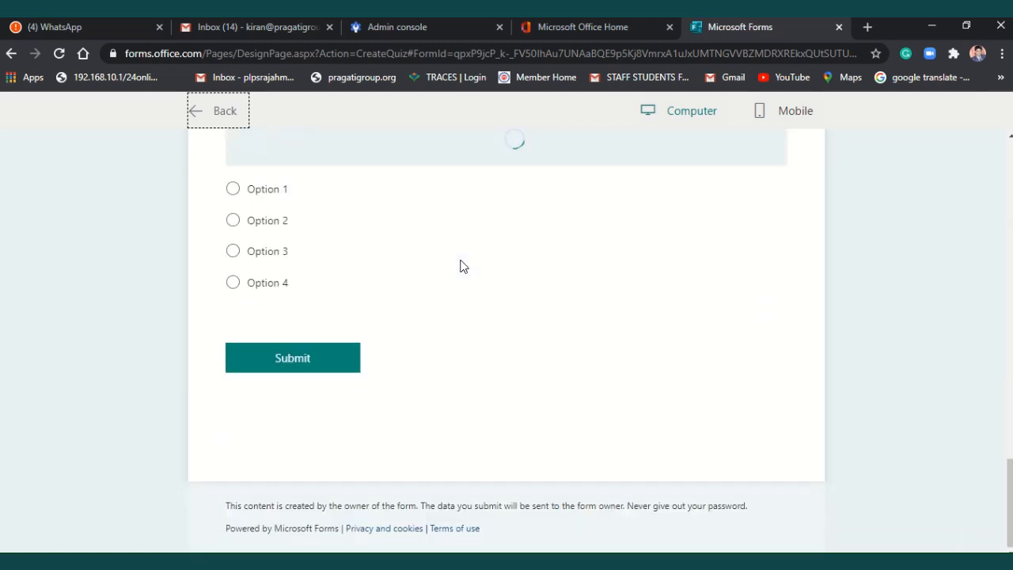
scroll(460, 261, up, 2)
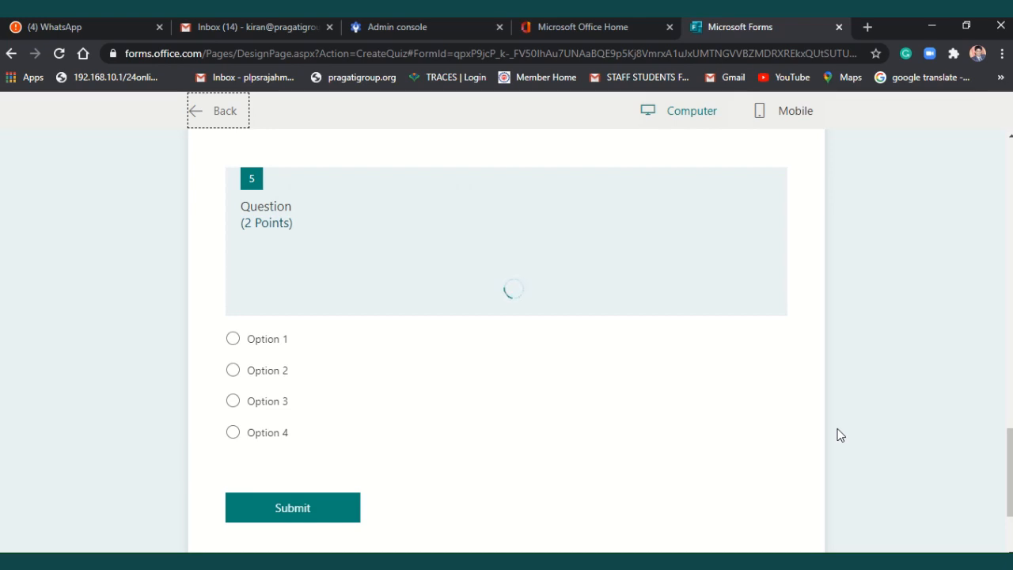
scroll(840, 435, up, 15)
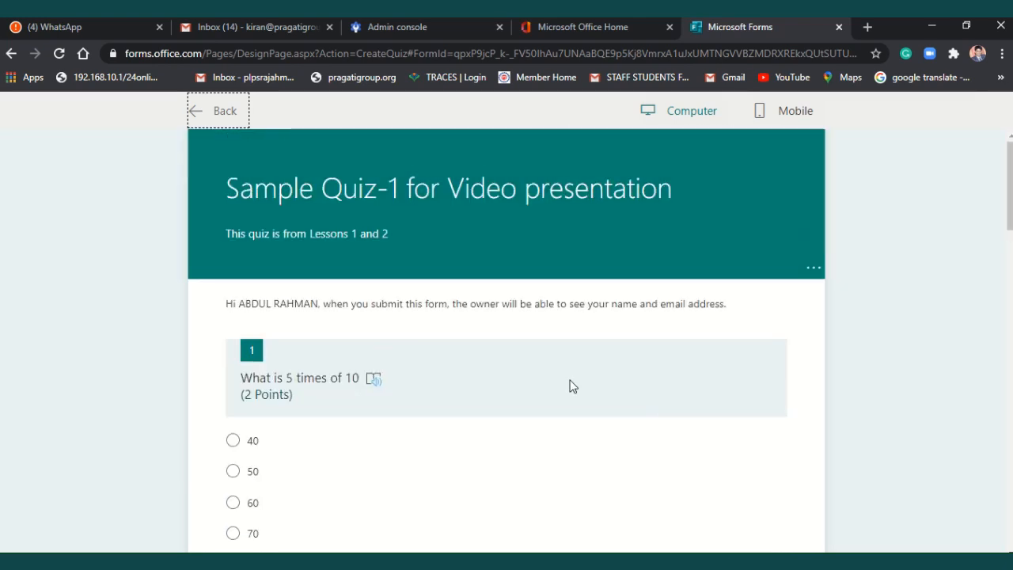
Switch the quiz preview to the mobile layout and review its questions down to the submit option.
click(792, 116)
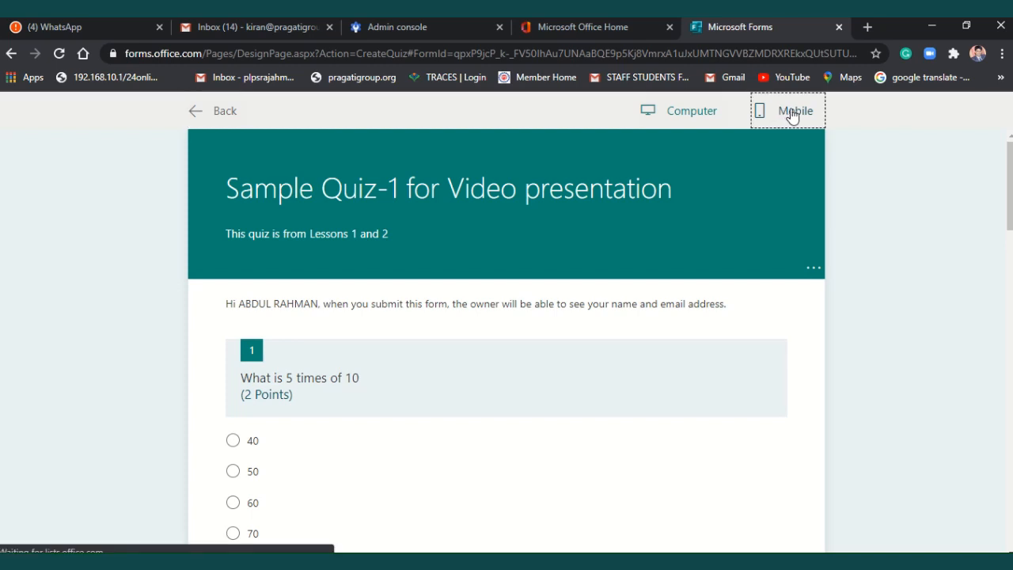
scroll(559, 259, down, 3)
scroll(559, 258, down, 8)
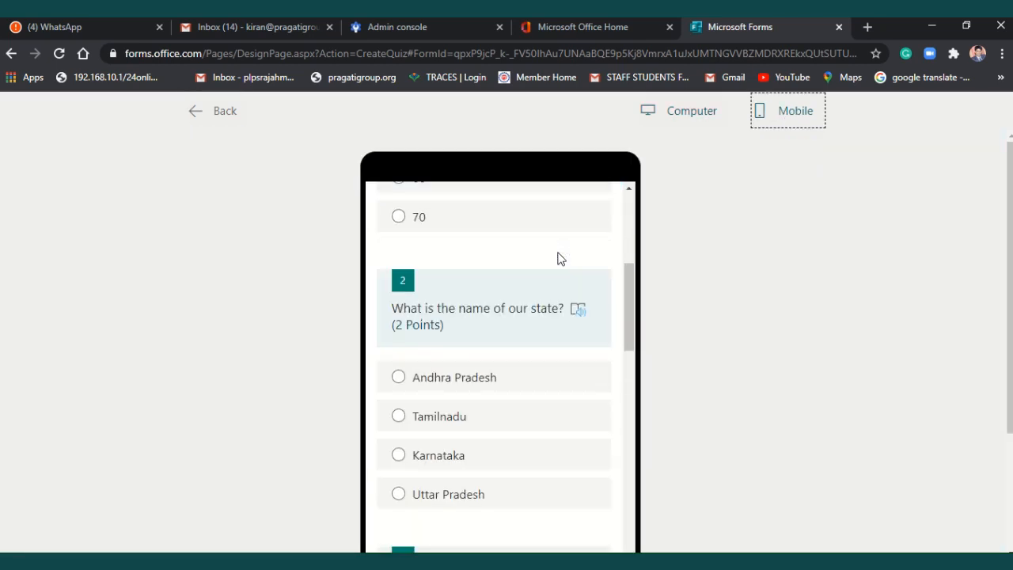
scroll(559, 259, down, 10)
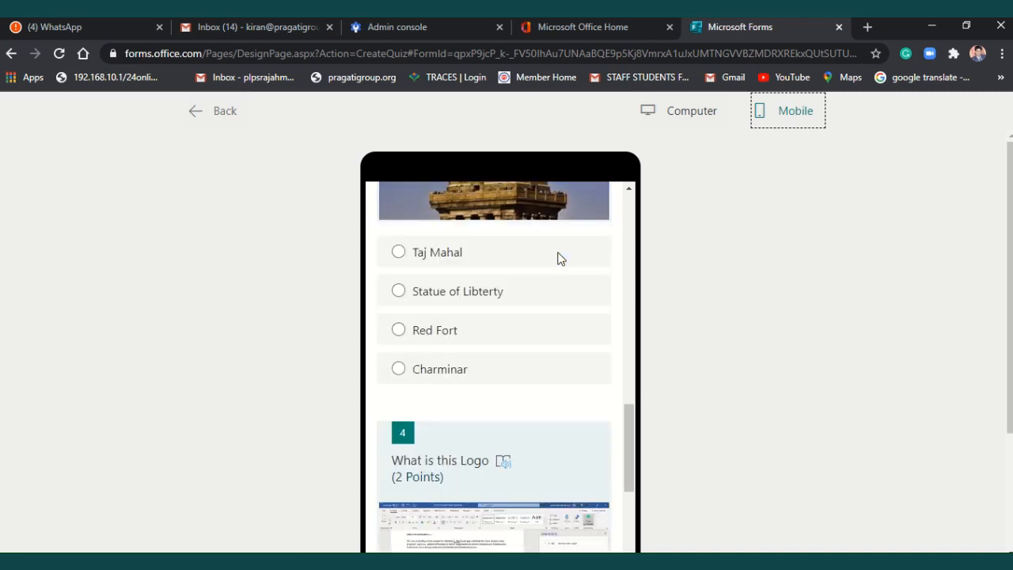
scroll(559, 260, down, 2)
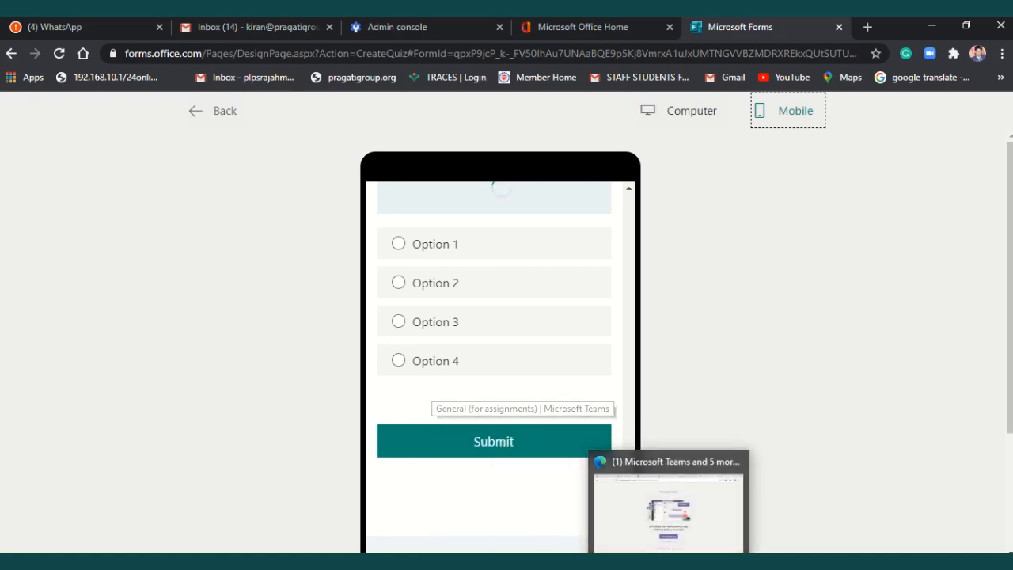
Switch to Microsoft Edge, reload the Teams page, continue in the web app and sign out of the current account.
click(668, 563)
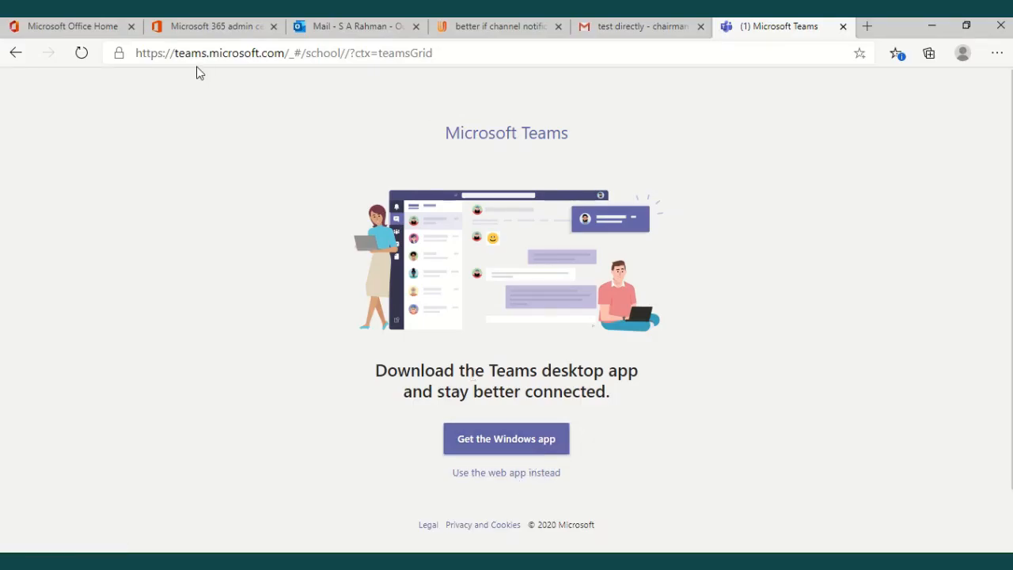
click(81, 53)
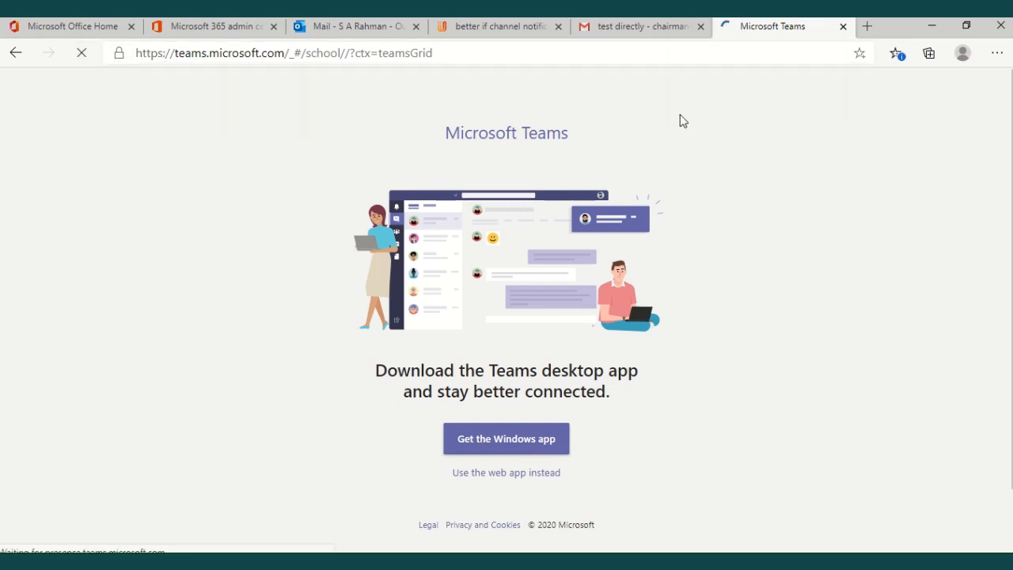
click(486, 473)
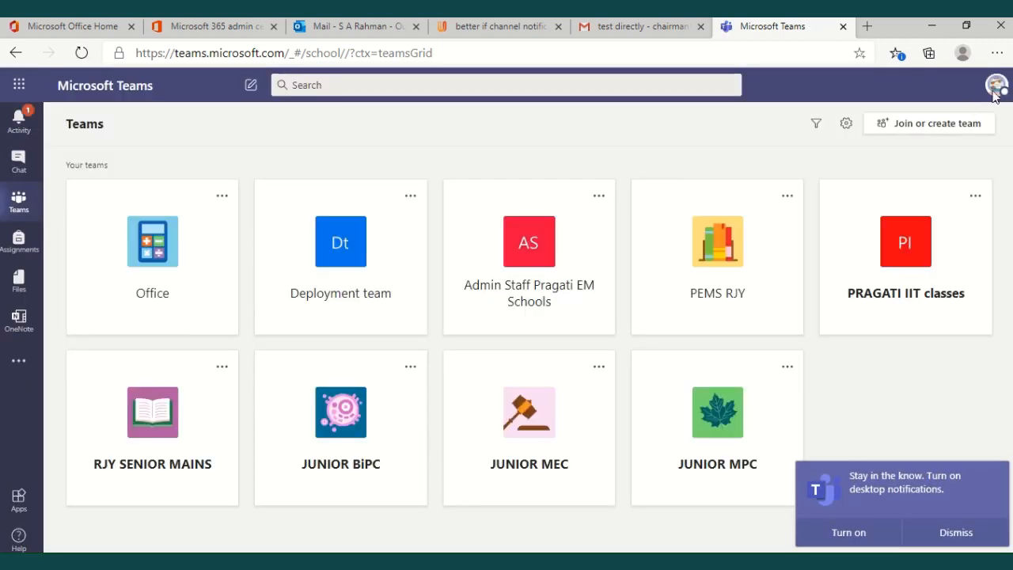
click(996, 87)
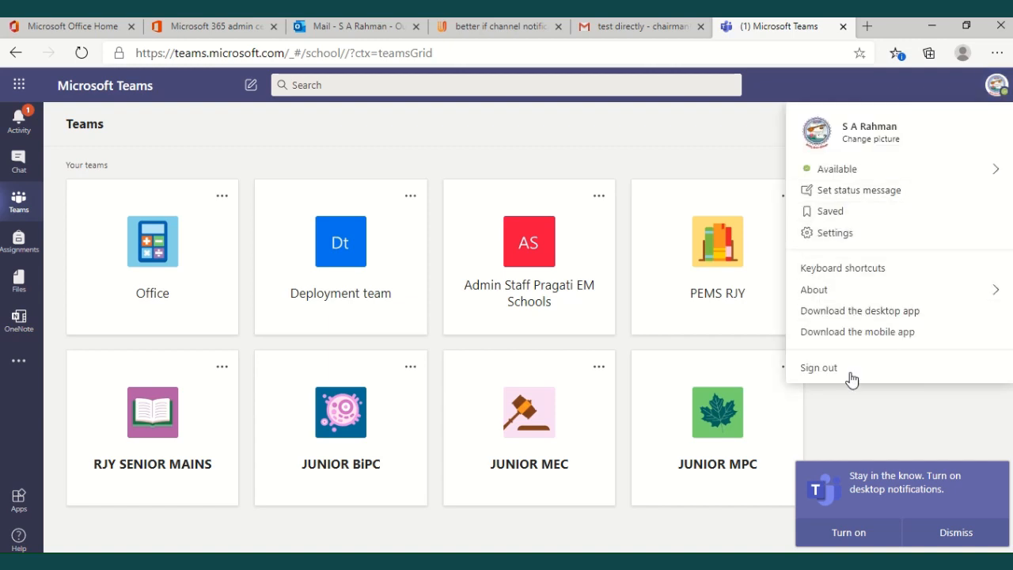
click(823, 375)
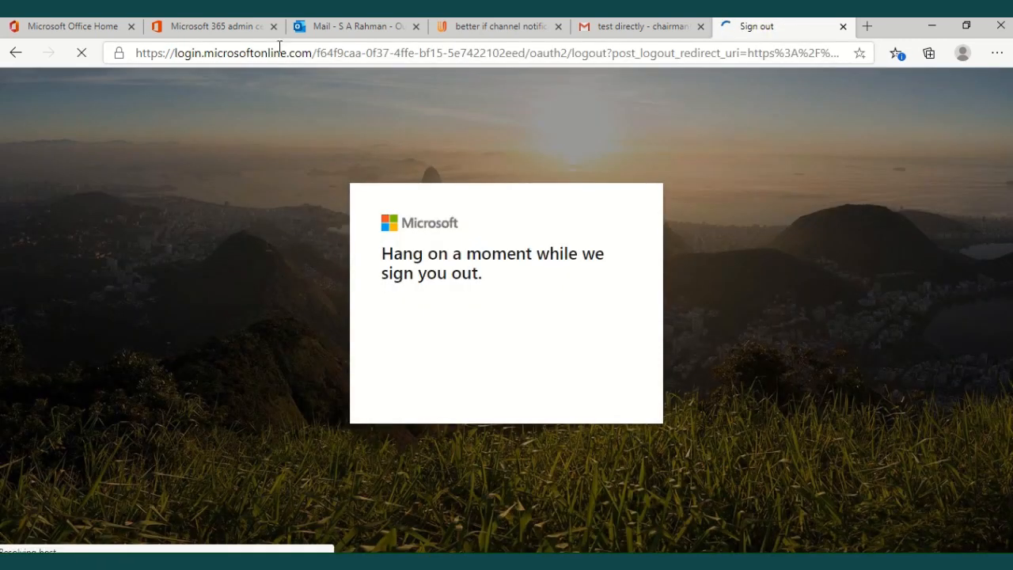
Go to teams again, sign in with the saved student account and continue in the web app.
click(284, 54)
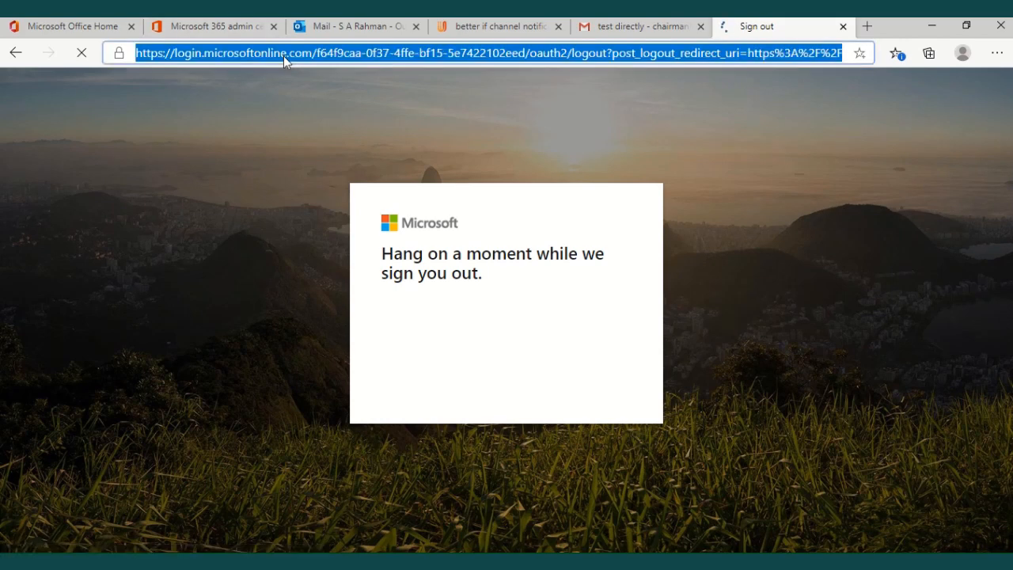
text(teams)
key(Return)
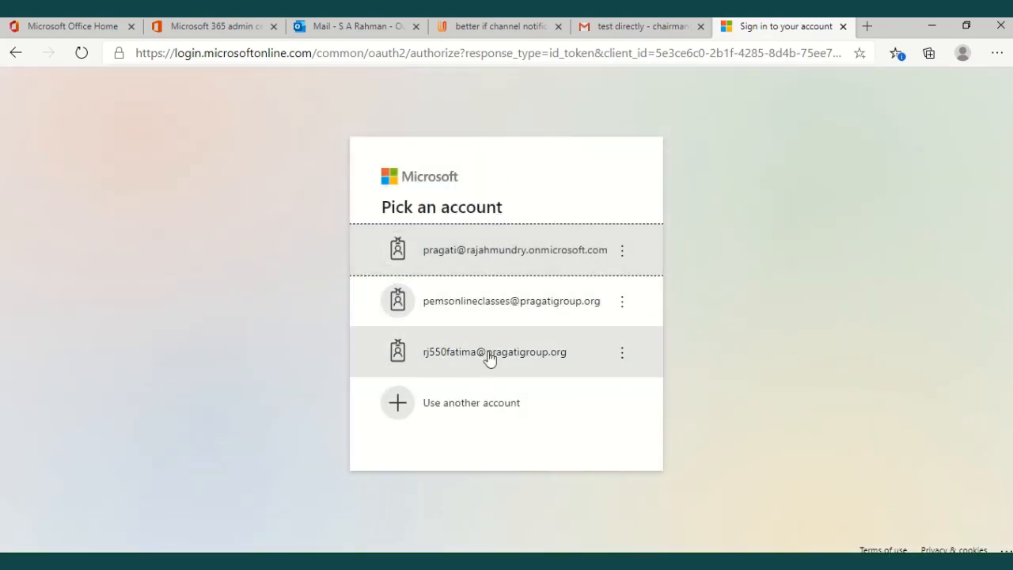
click(489, 356)
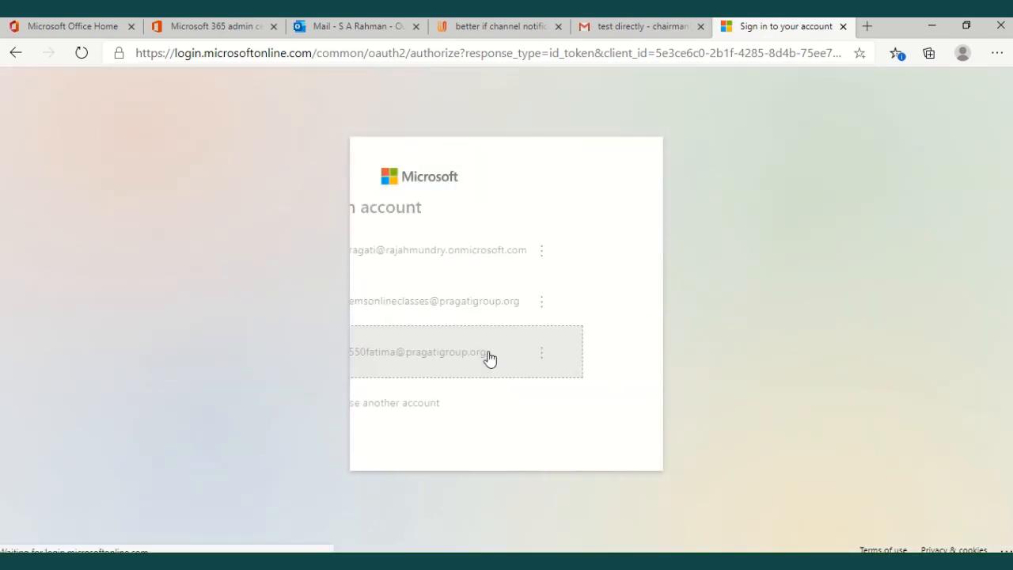
click(592, 384)
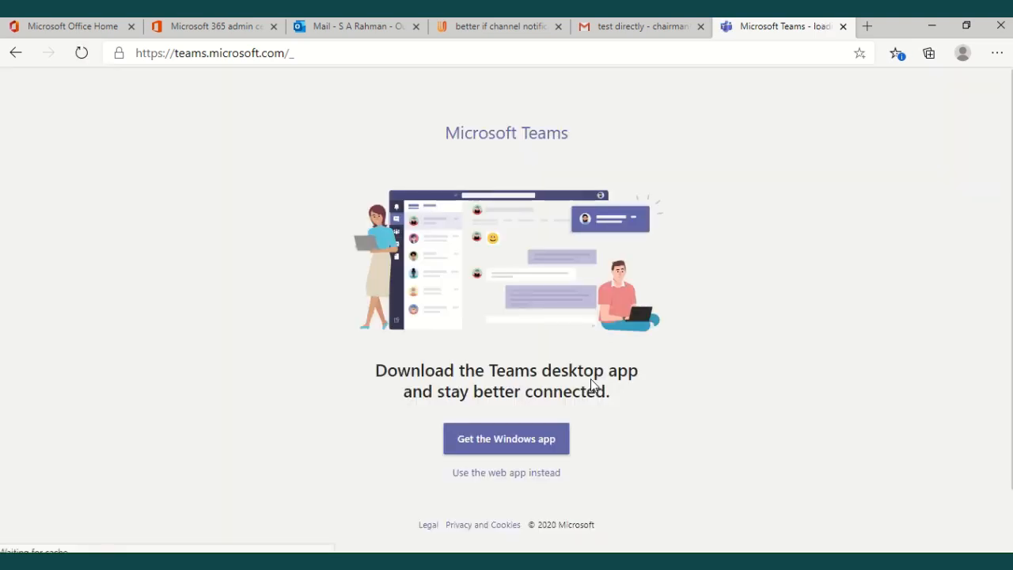
click(550, 477)
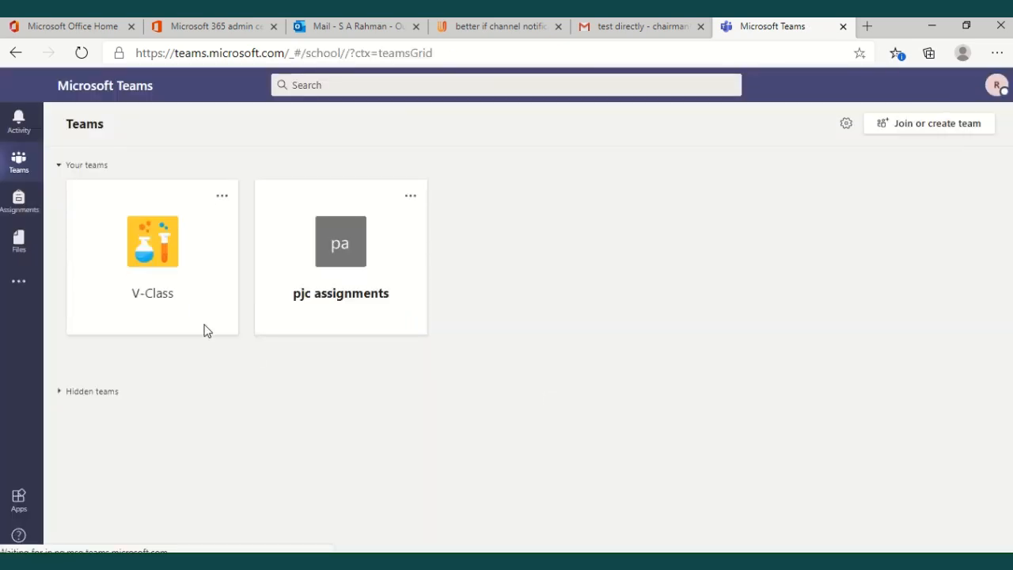
Open the for assignments class from the hidden teams and close the three meeting notifications.
click(93, 392)
click(111, 463)
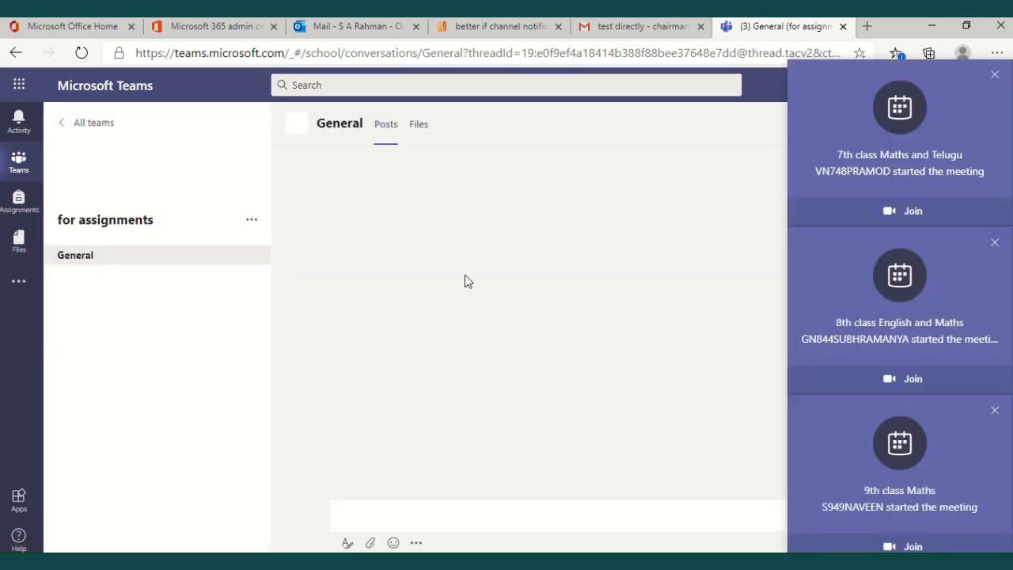
click(995, 76)
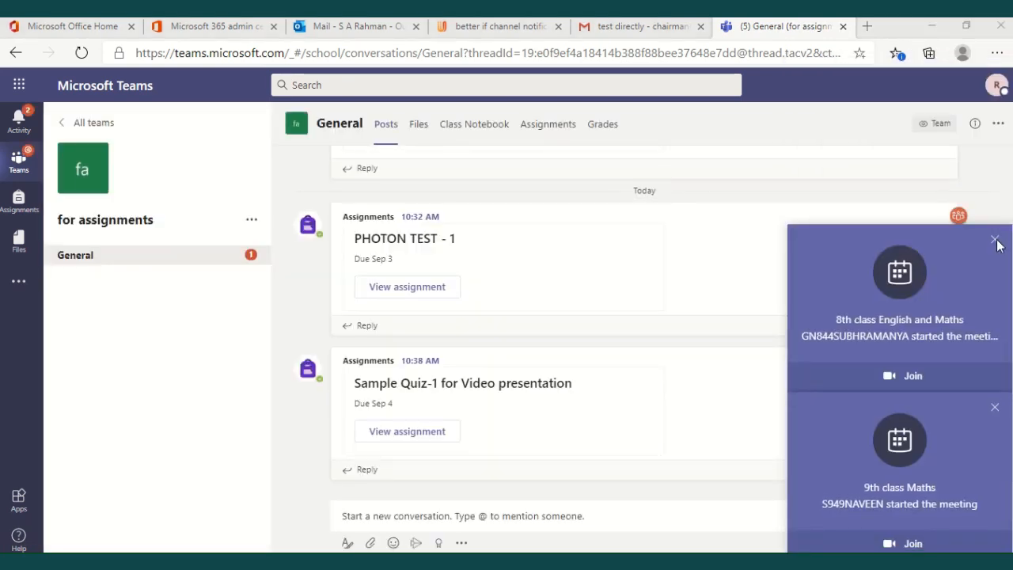
click(994, 240)
click(995, 405)
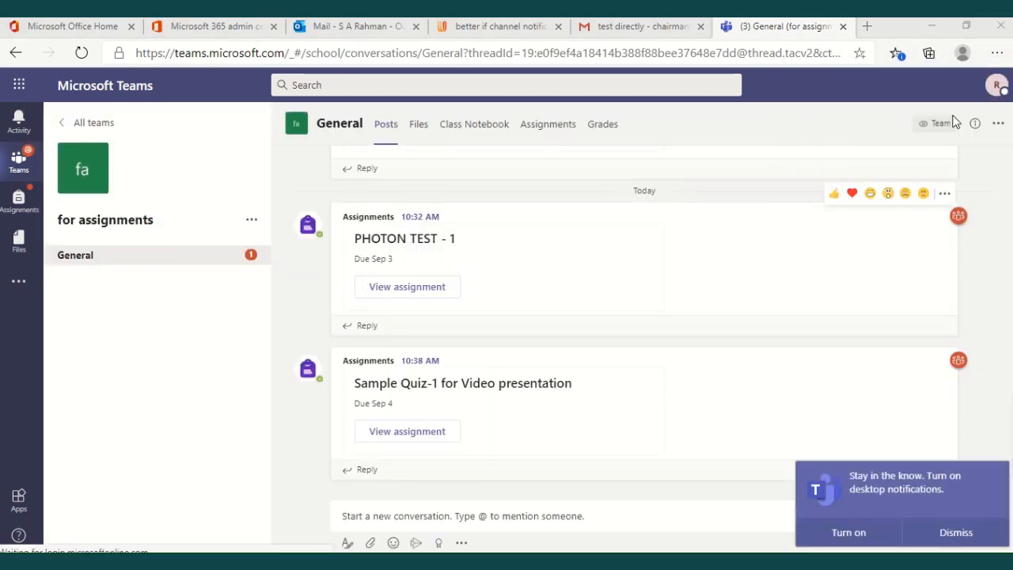
Find the Sample Quiz-1 for Video presentation post through the activity feed and view its assignment.
click(534, 131)
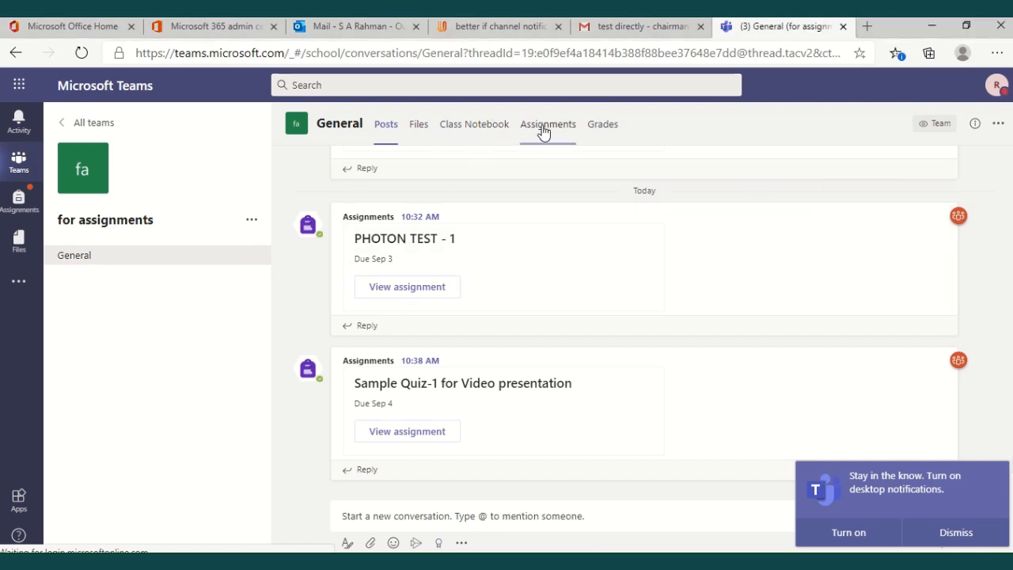
click(26, 123)
click(115, 200)
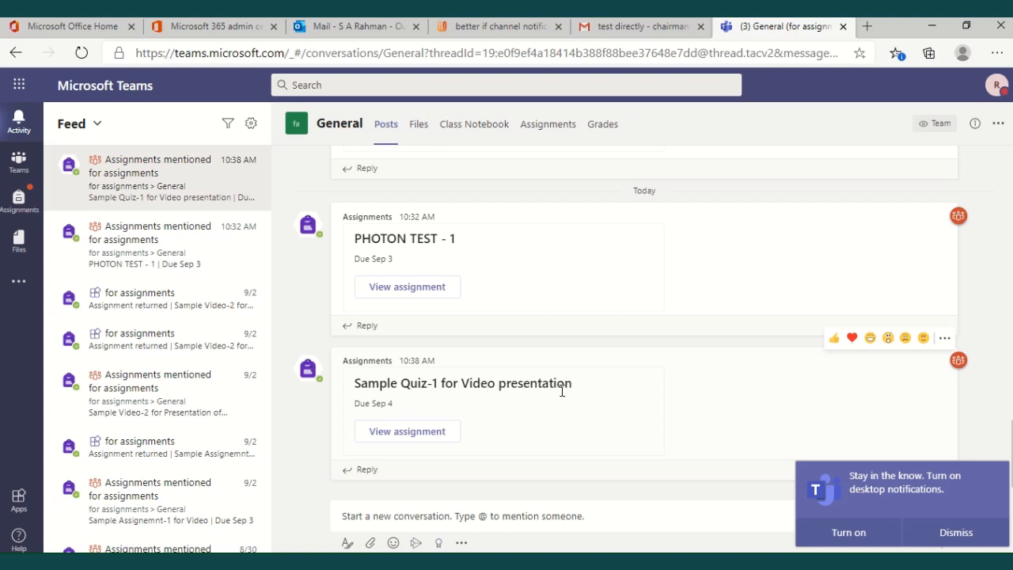
click(420, 437)
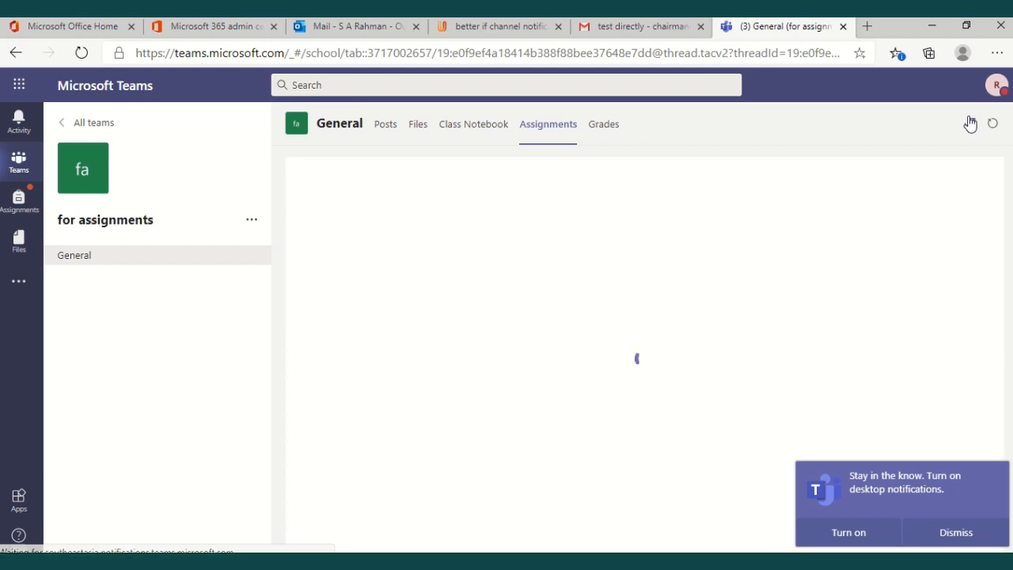
Expand the assignment view, open the attached Sample Quiz-1 form and dismiss the desktop notifications offer.
click(969, 125)
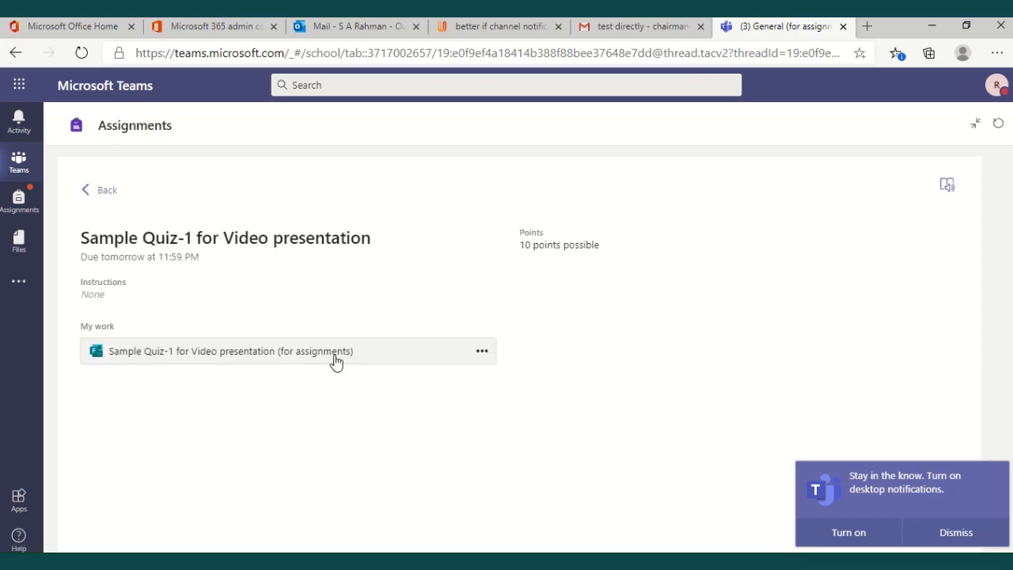
click(335, 354)
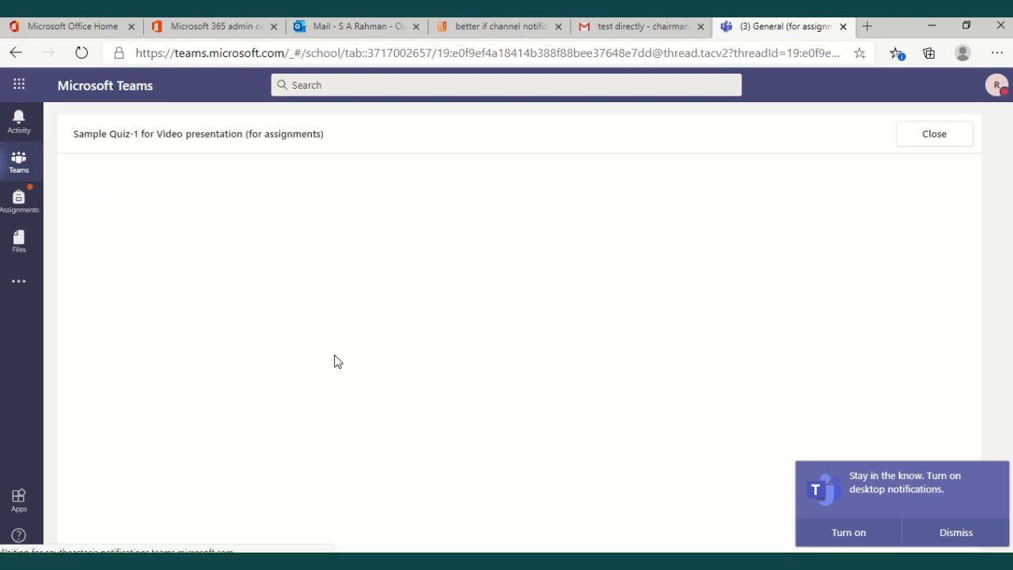
click(955, 533)
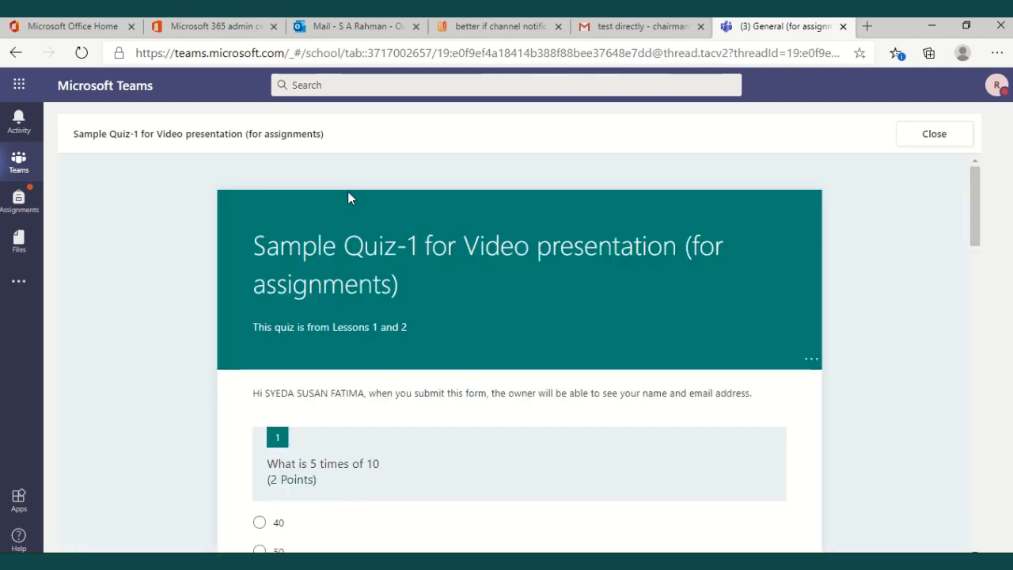
Answer 50 for what 5 times of 10 is and Andhra Pradesh for the name of our state.
scroll(348, 197, down, 3)
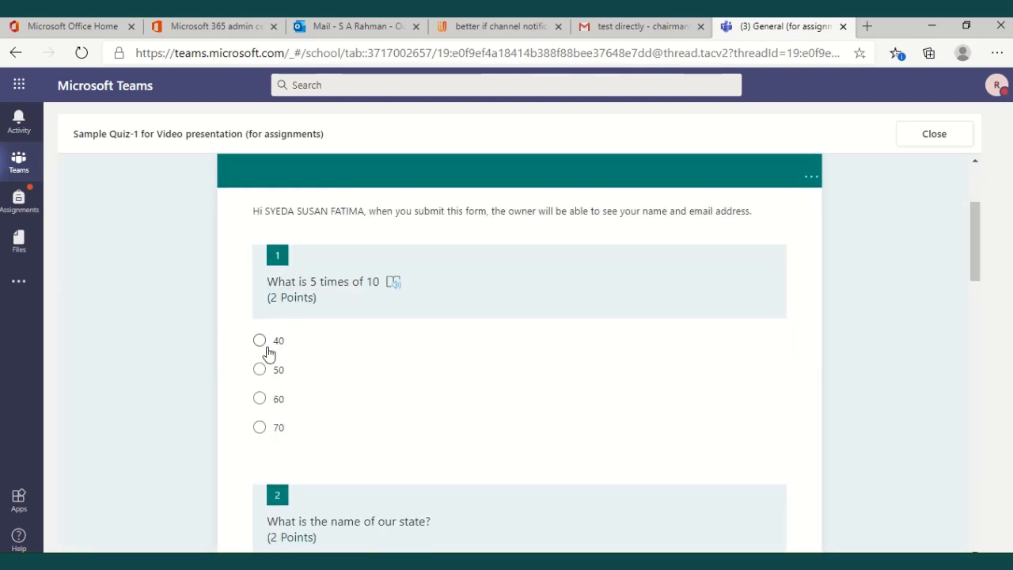
click(260, 369)
scroll(458, 349, down, 4)
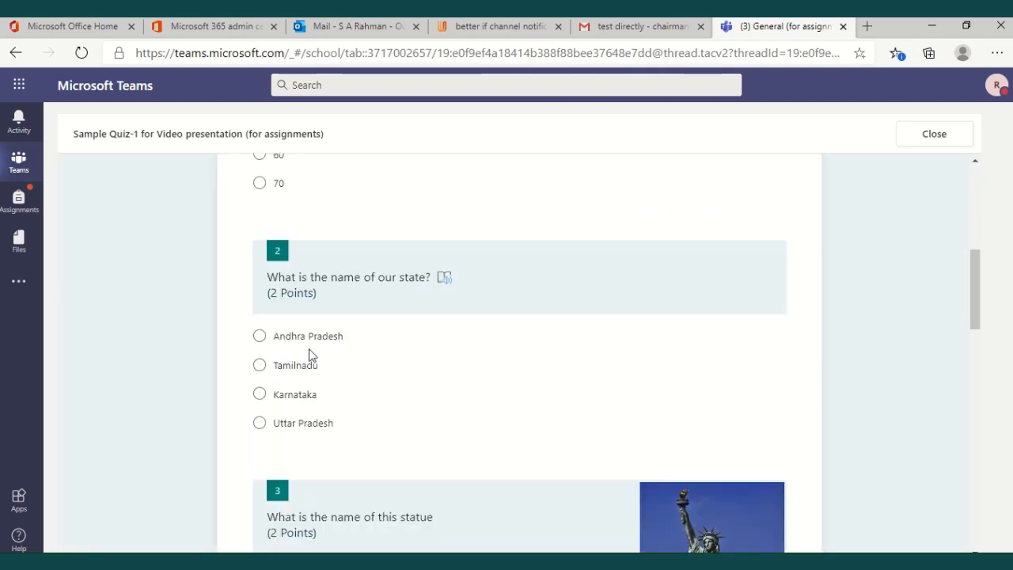
click(259, 335)
Answer Taj Mahal for the statue in question 3 and Google Drive for the logo in question 4.
scroll(415, 292, down, 3)
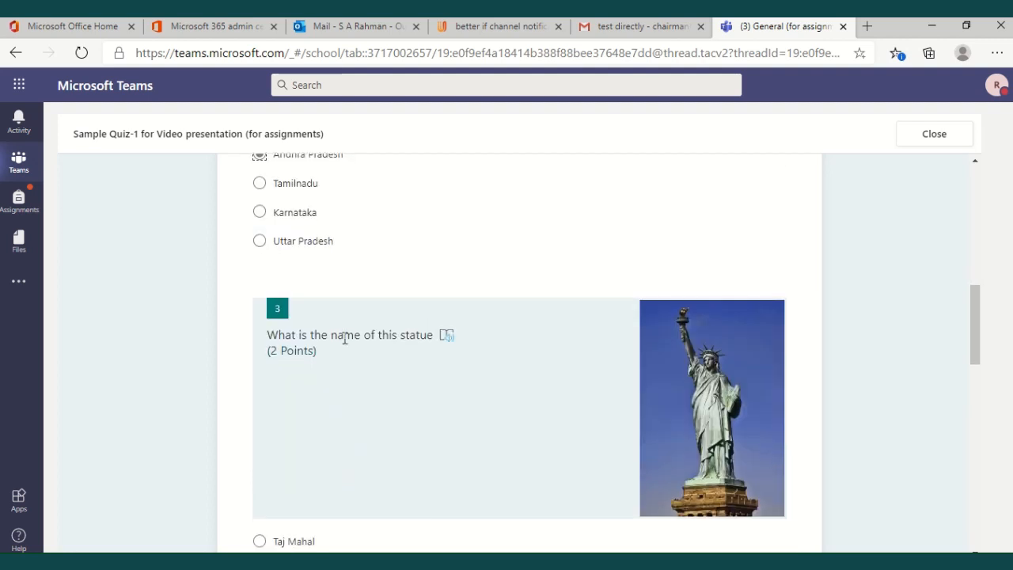
scroll(338, 342, down, 3)
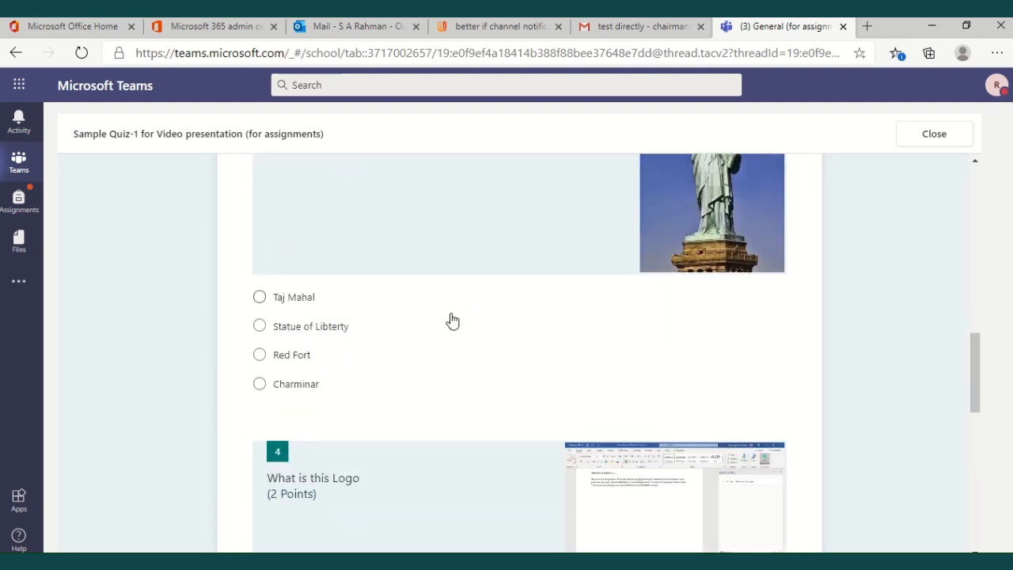
click(259, 296)
scroll(443, 303, down, 3)
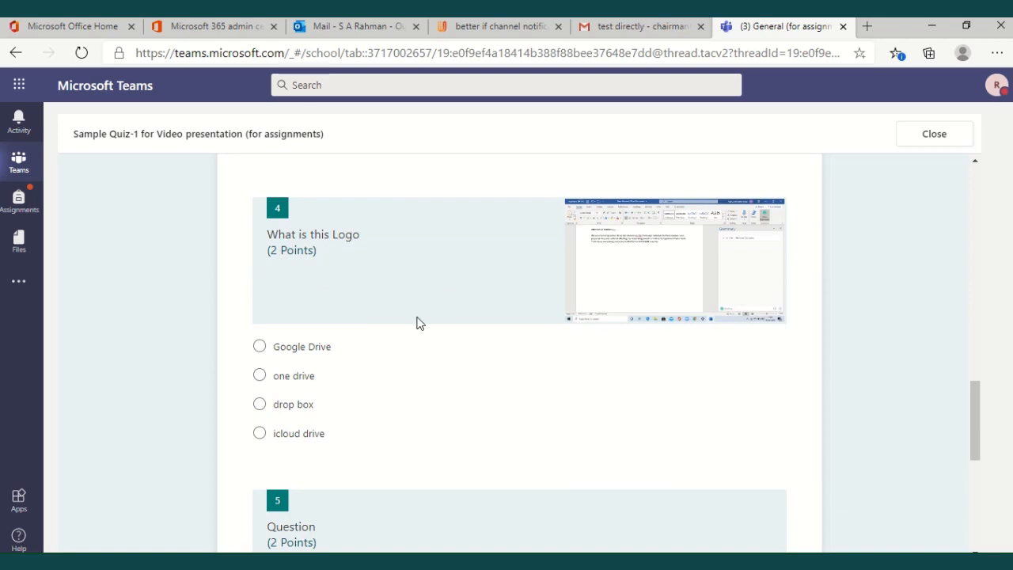
click(260, 347)
Choose Option 4 for the sine question and submit the quiz.
scroll(335, 330, down, 4)
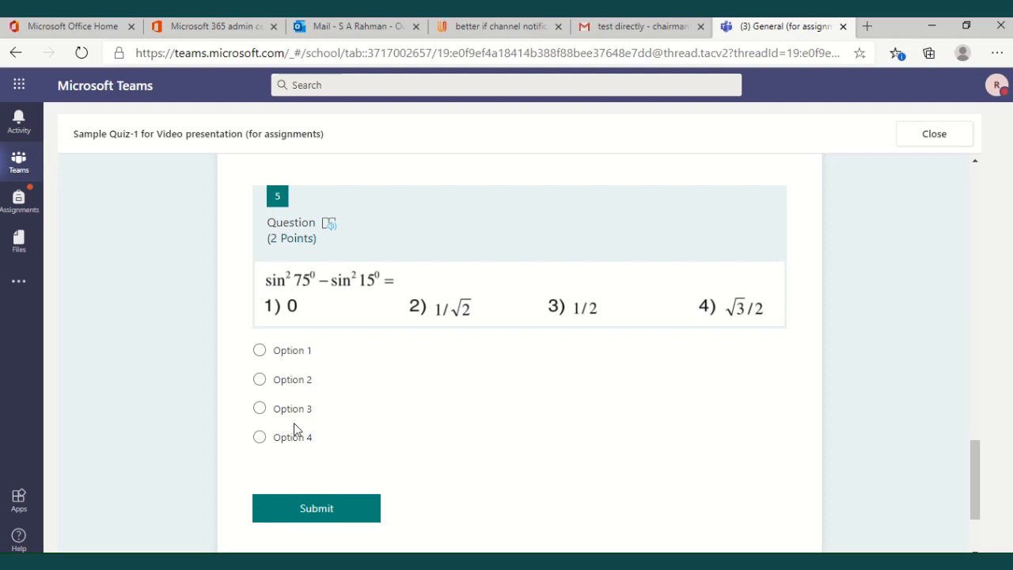
click(260, 436)
click(319, 511)
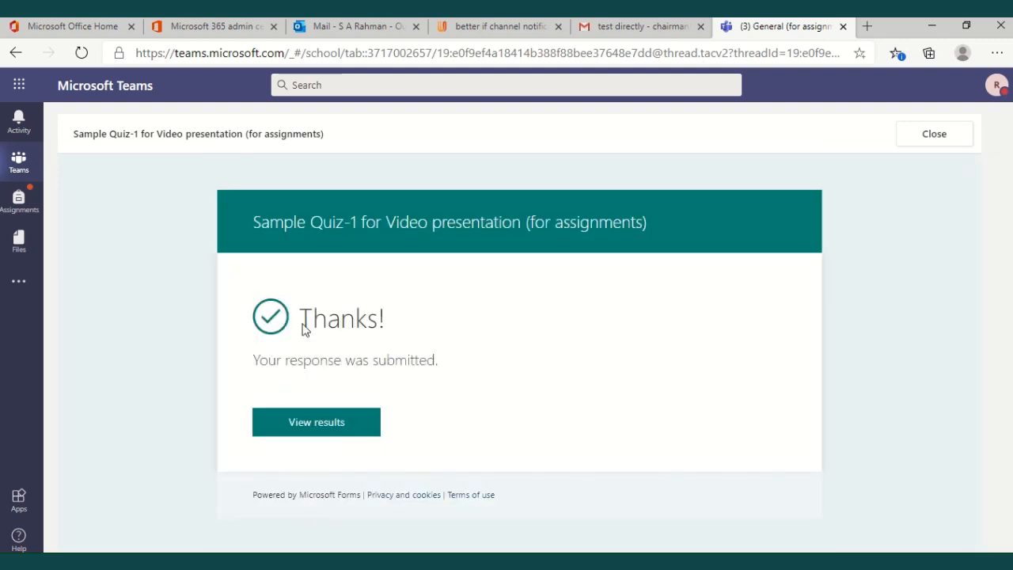
View the quiz results and examine how each of the five answers was marked.
click(333, 425)
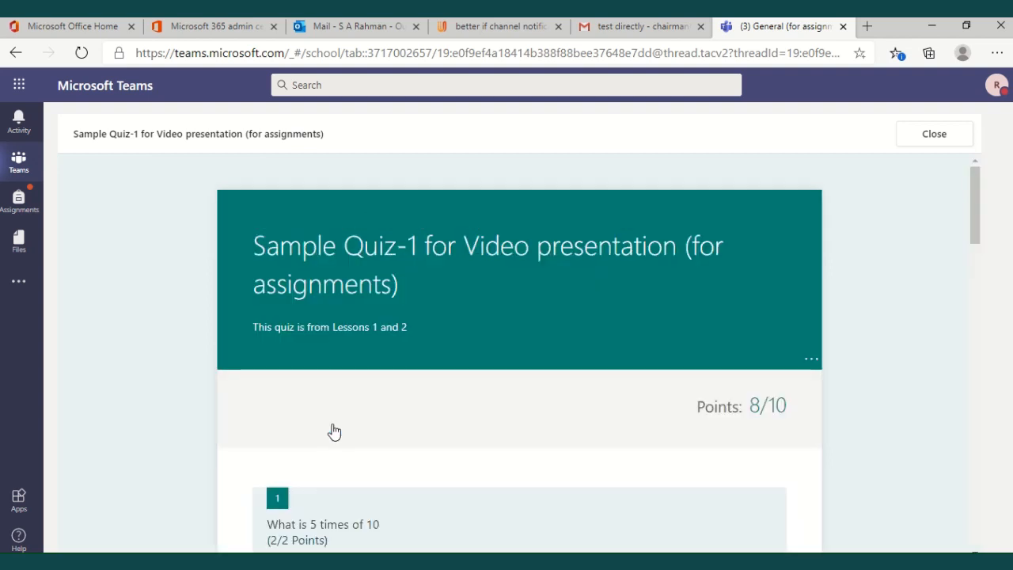
scroll(336, 423, down, 3)
scroll(341, 422, down, 1)
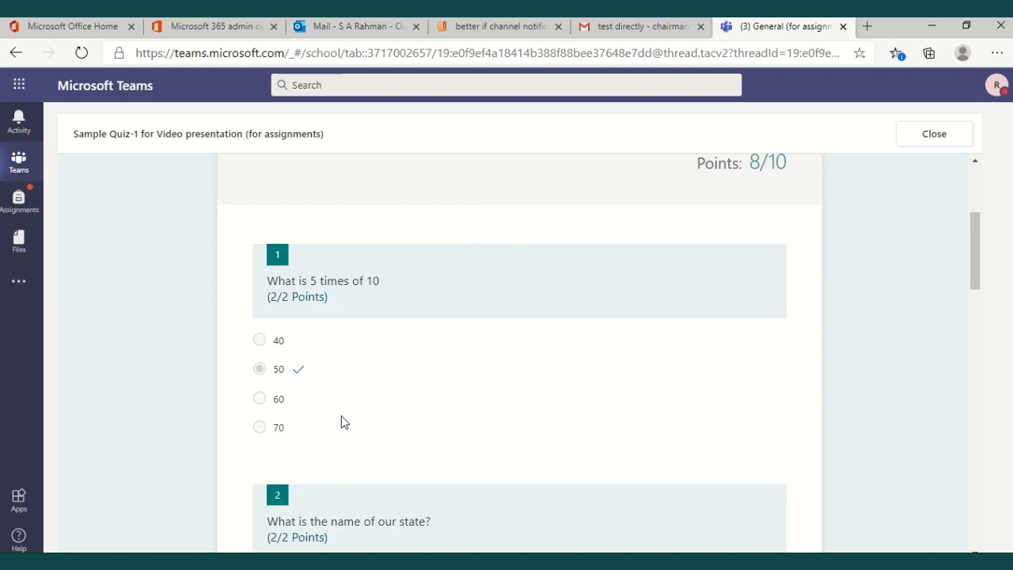
scroll(310, 389, down, 5)
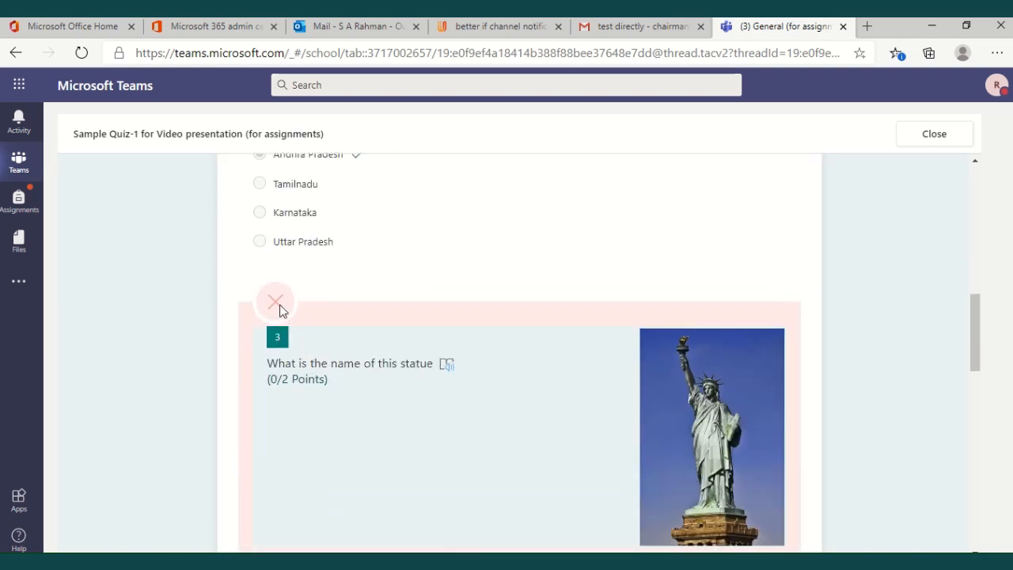
scroll(281, 311, down, 2)
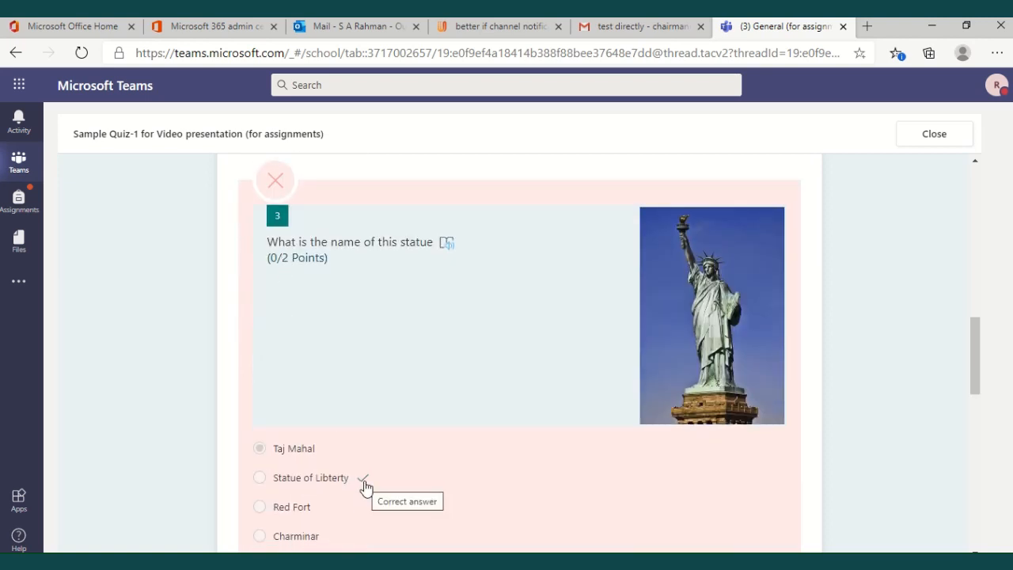
scroll(527, 376, up, 5)
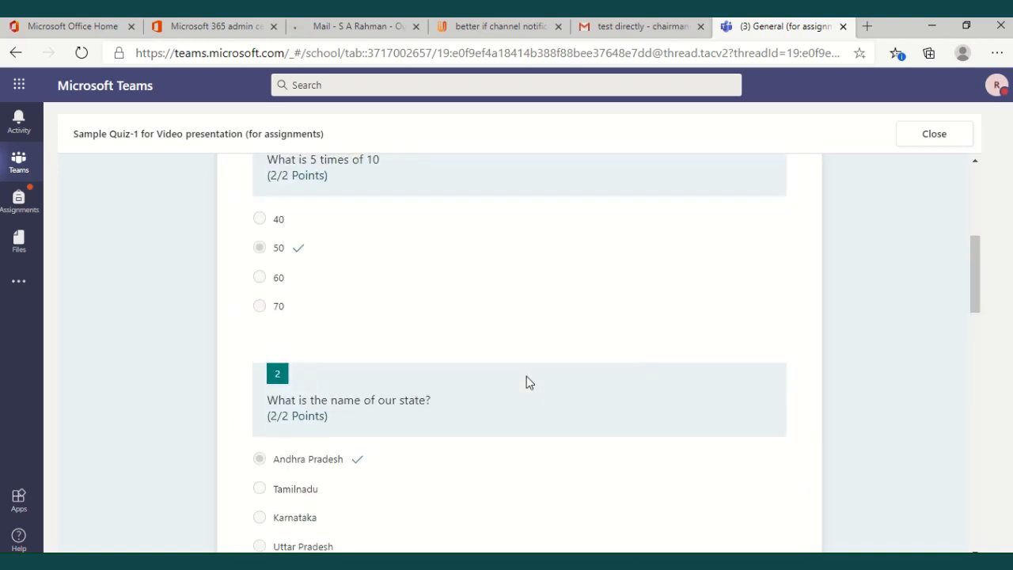
scroll(395, 386, down, 7)
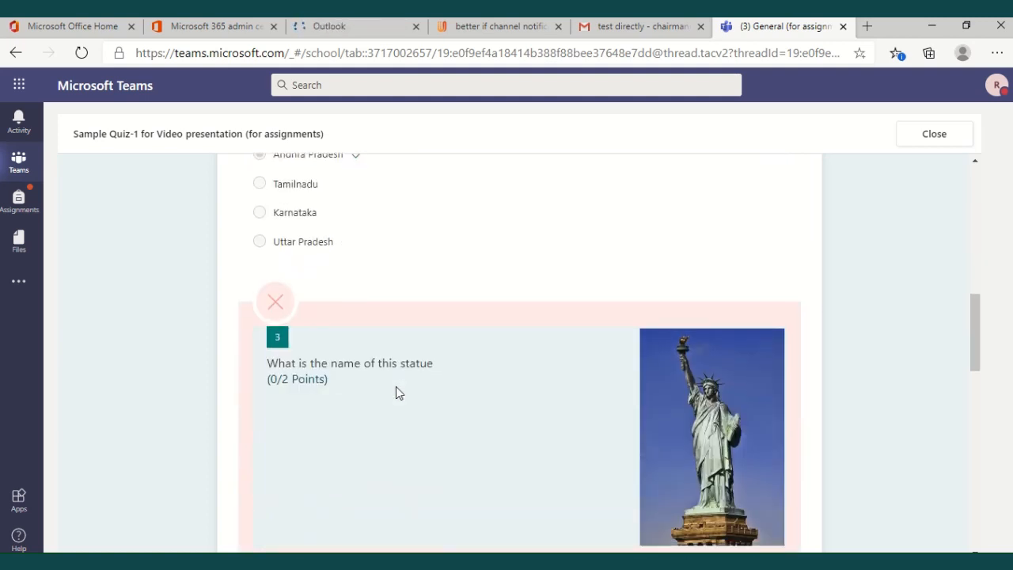
scroll(396, 394, down, 3)
scroll(396, 388, down, 5)
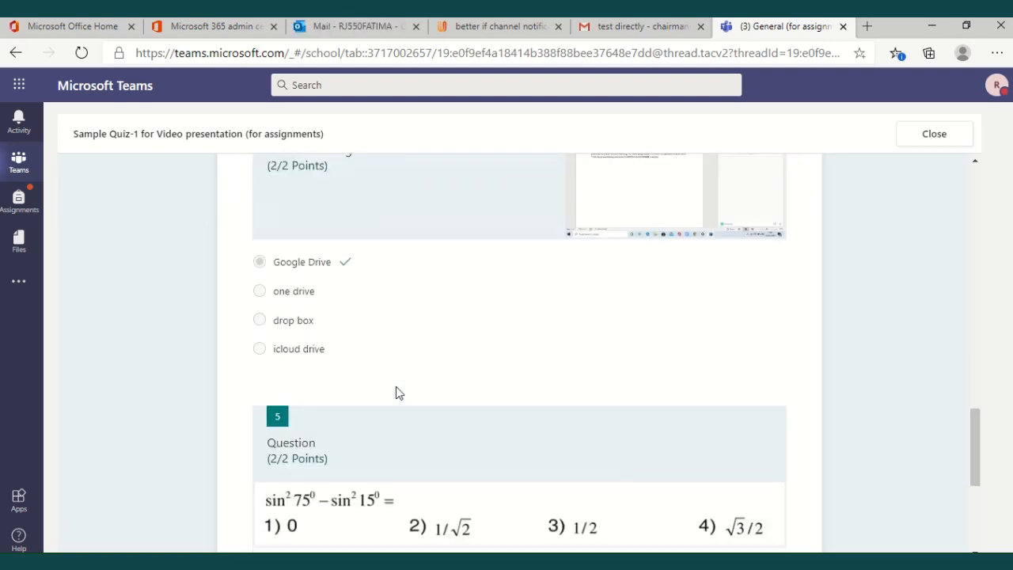
Recheck the total points at the start of the results and the marking of the first two questions.
scroll(395, 388, up, 4)
scroll(396, 387, up, 11)
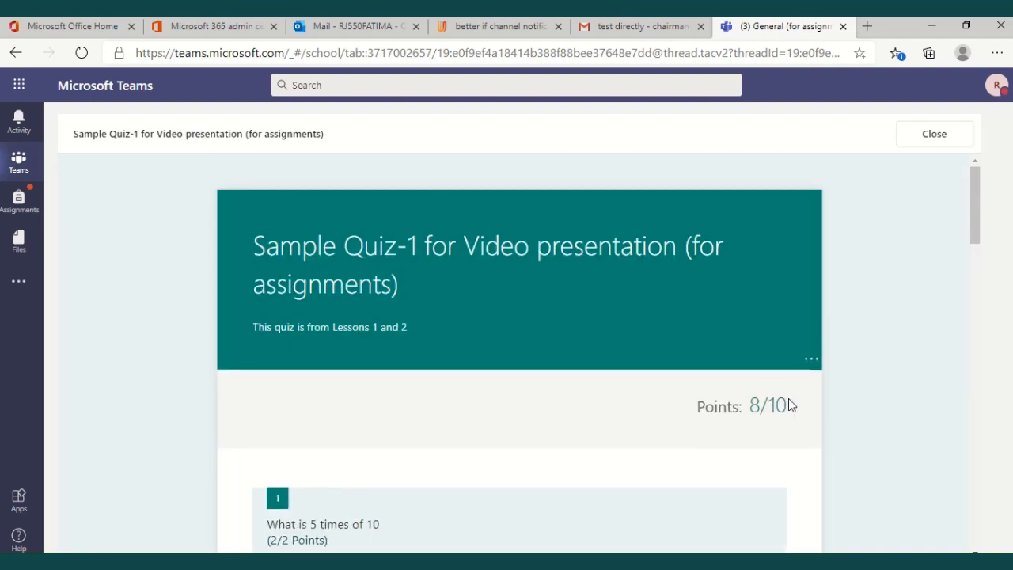
drag(789, 405, 671, 407)
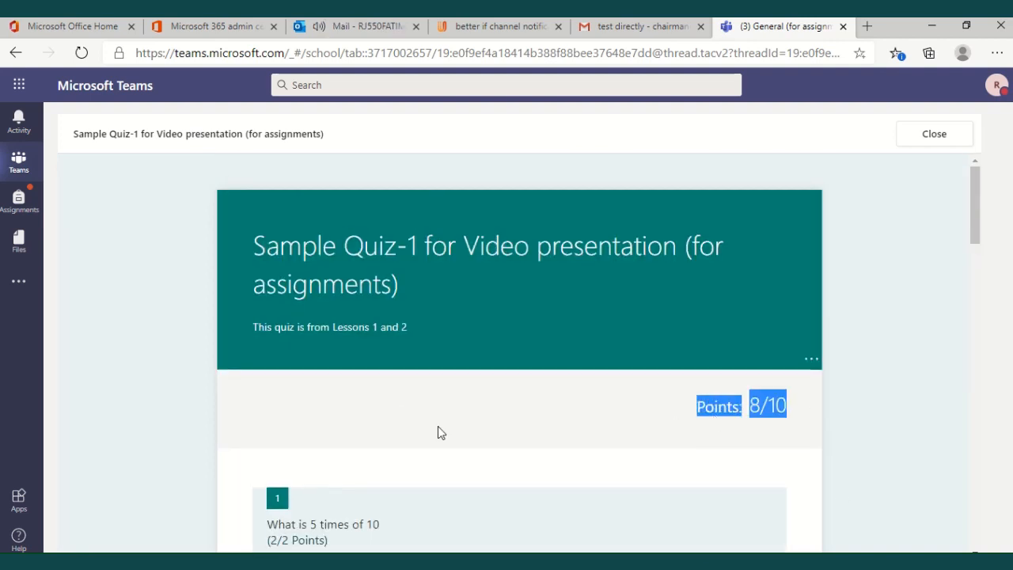
scroll(439, 428, down, 3)
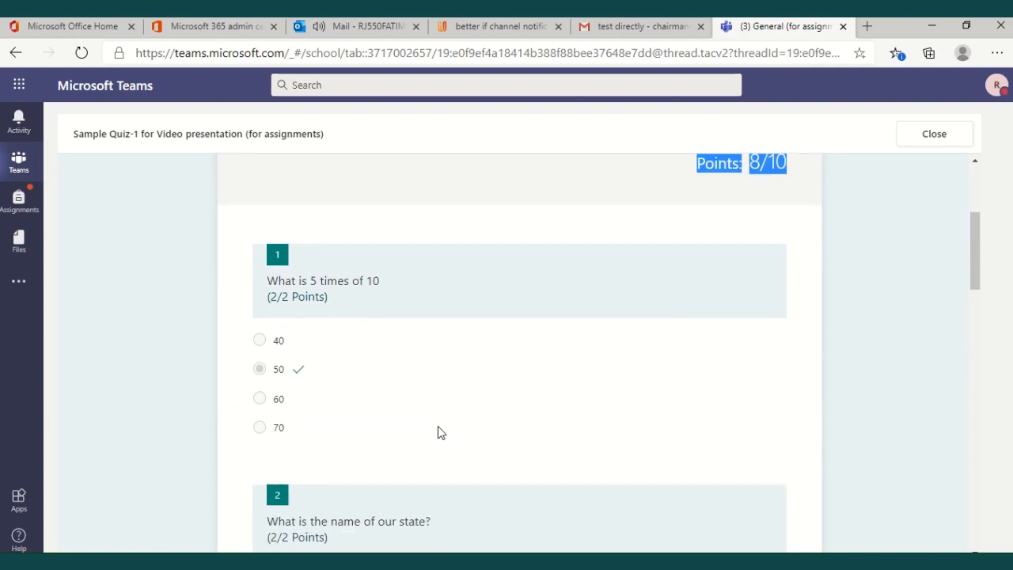
scroll(441, 432, up, 1)
scroll(441, 432, down, 3)
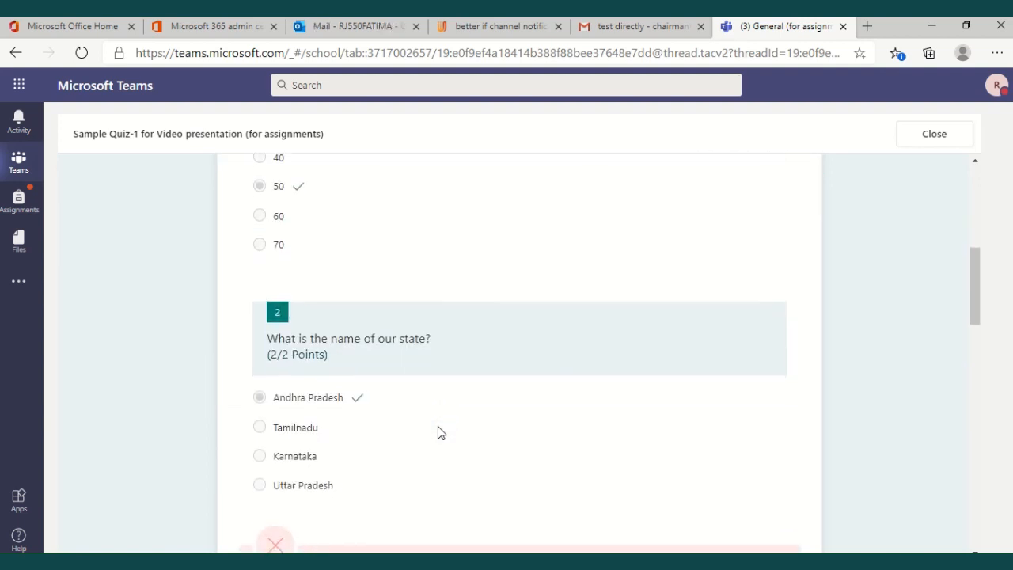
scroll(441, 432, up, 5)
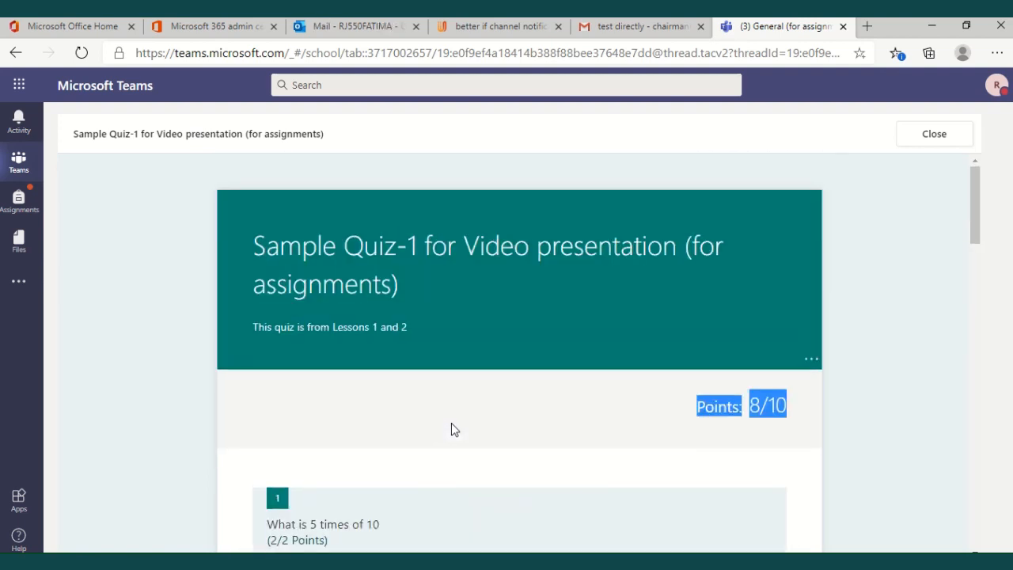
click(453, 429)
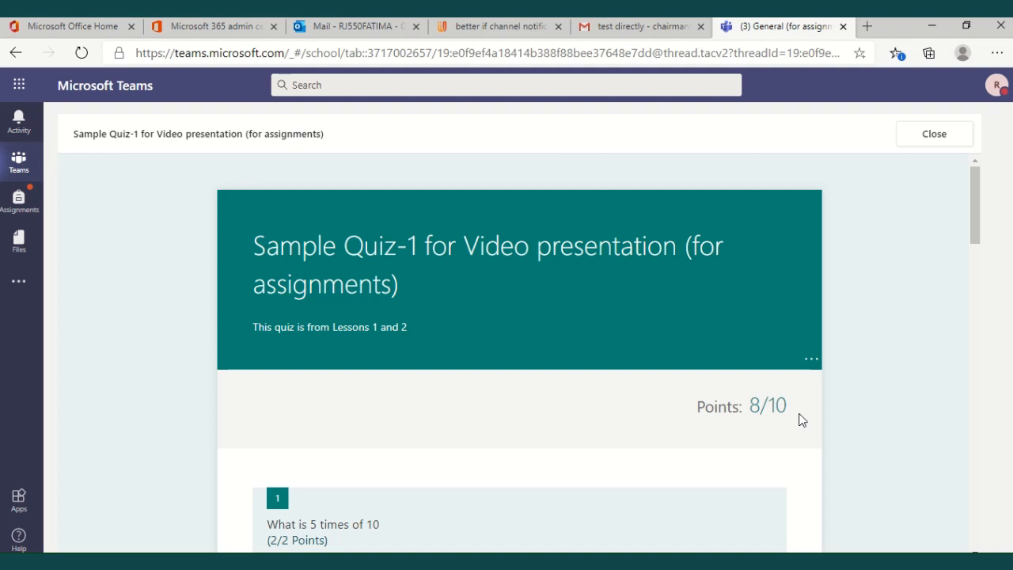
scroll(499, 486, down, 3)
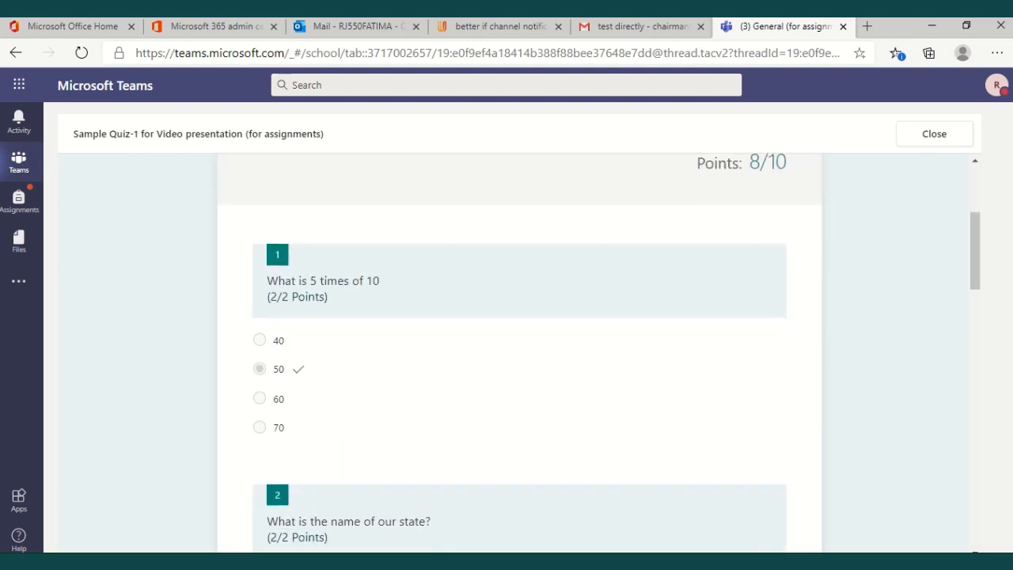
Switch to the teacher's Teams desktop app, open the Sample Quiz-1 for Video presentation assignment and find the turned-in submission.
click(500, 561)
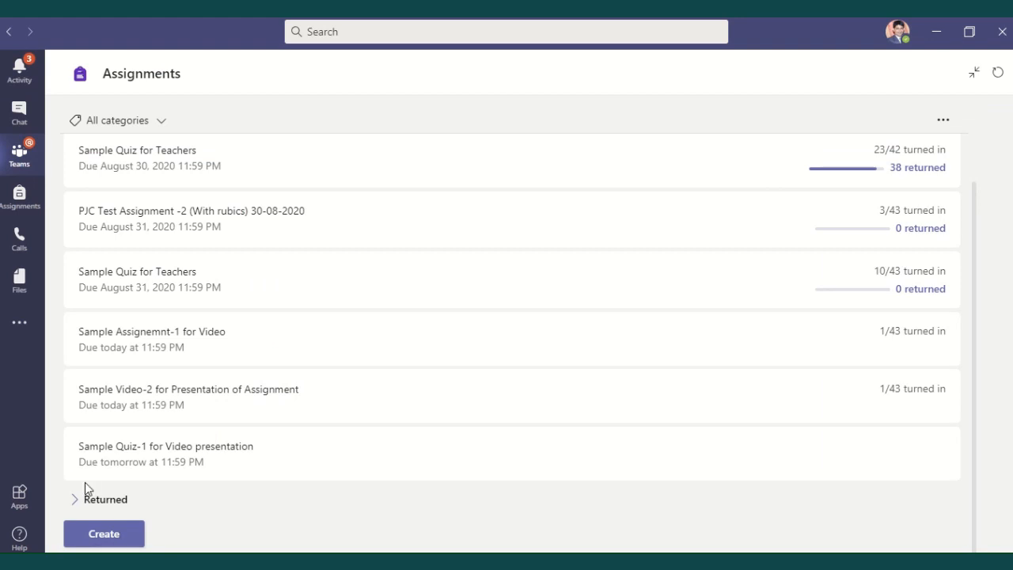
click(178, 451)
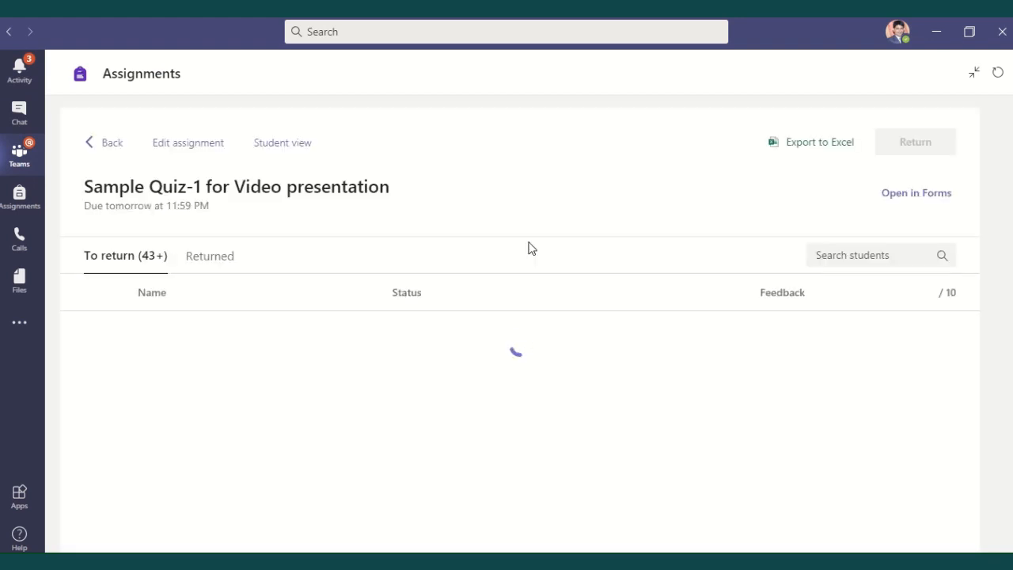
scroll(529, 248, down, 2)
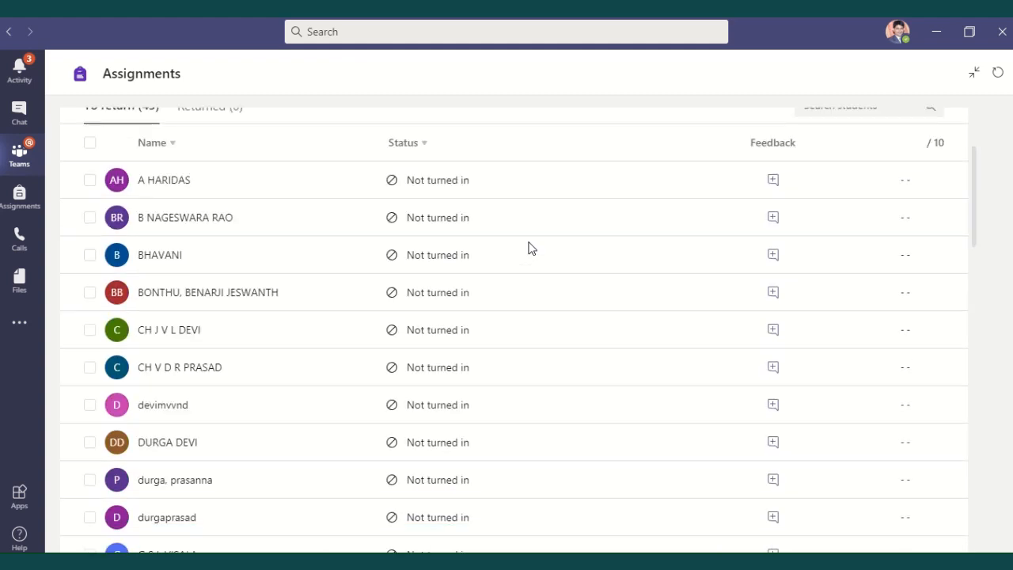
scroll(530, 248, down, 9)
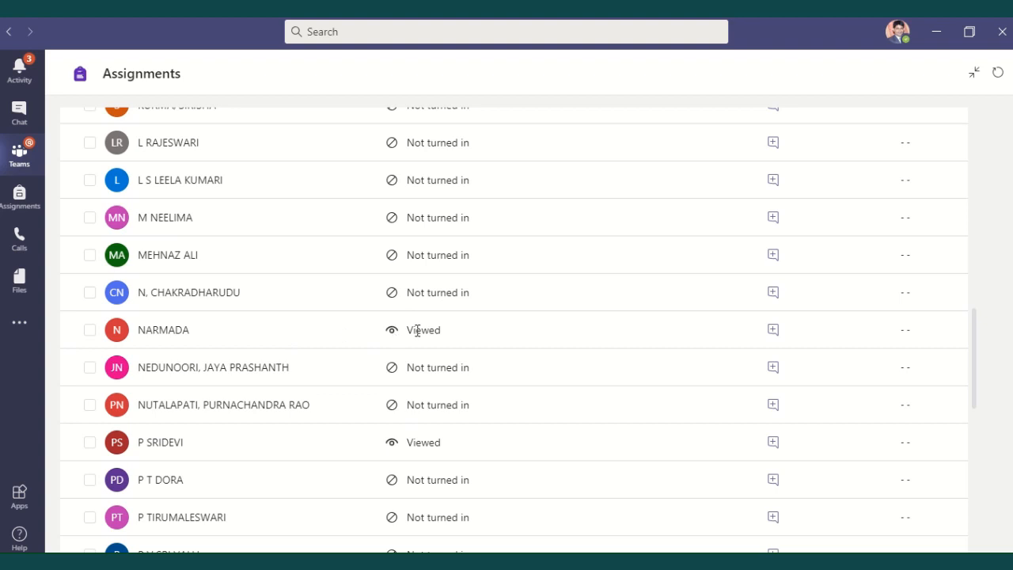
scroll(418, 385, down, 2)
scroll(419, 310, down, 2)
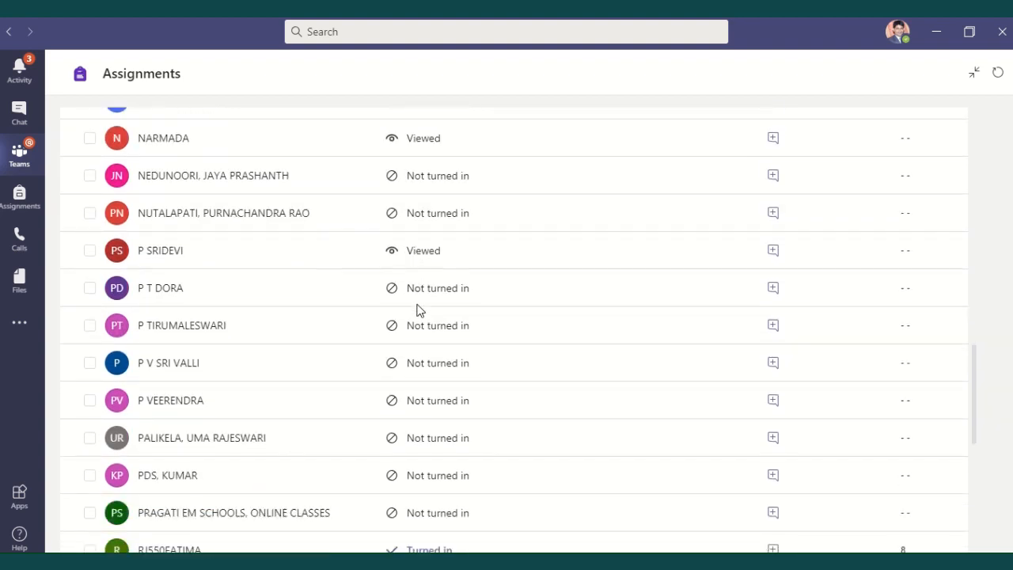
scroll(419, 310, down, 2)
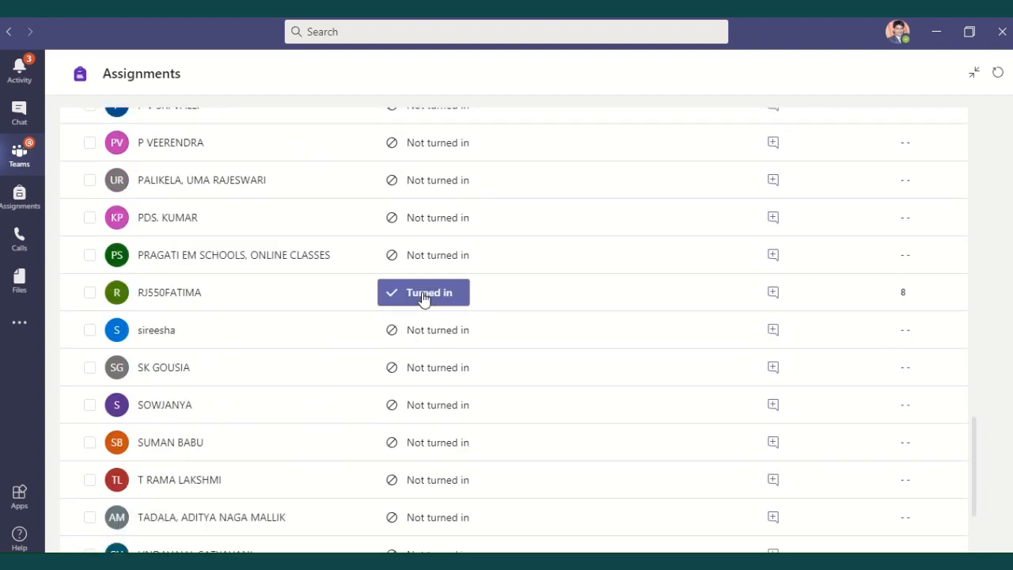
Review the marked answers in the turned-in quiz response, and close it and the meeting notification.
click(424, 295)
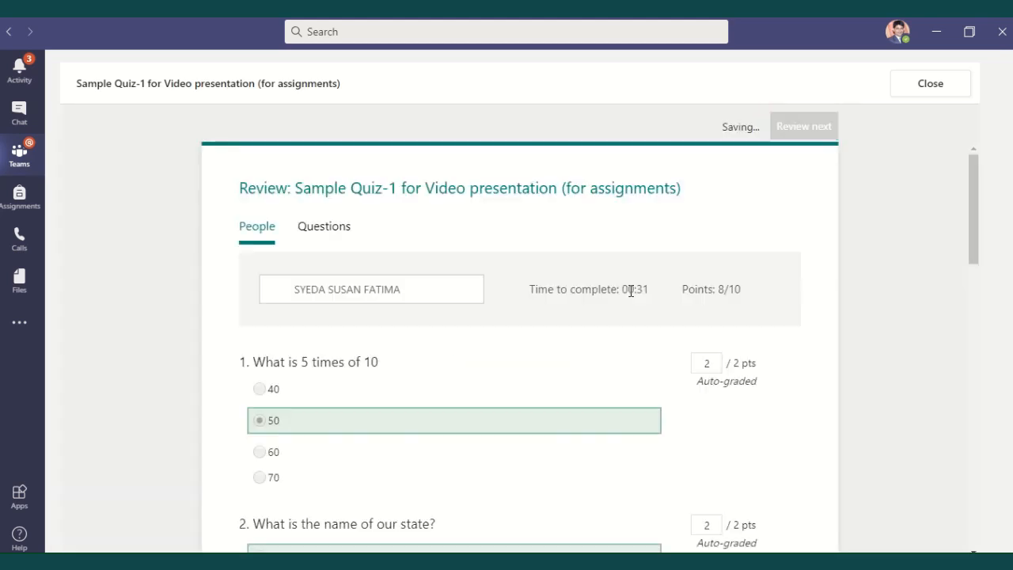
scroll(630, 291, down, 10)
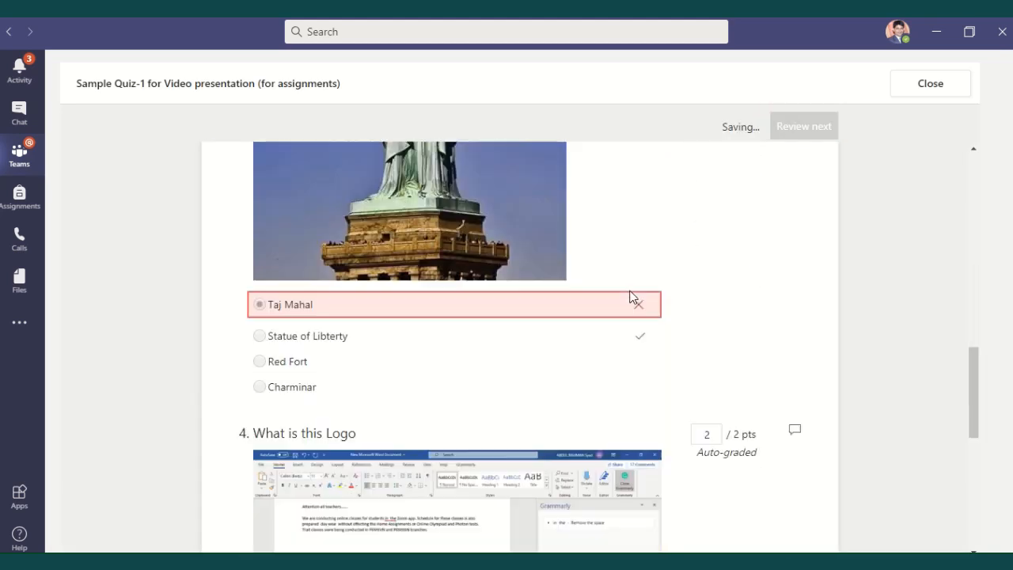
scroll(630, 296, down, 7)
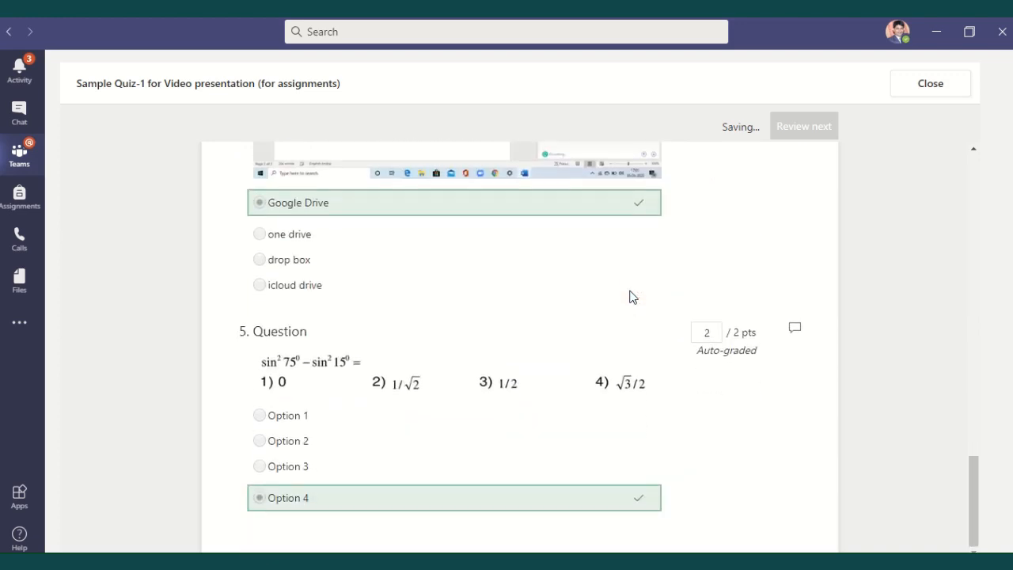
scroll(630, 294, up, 15)
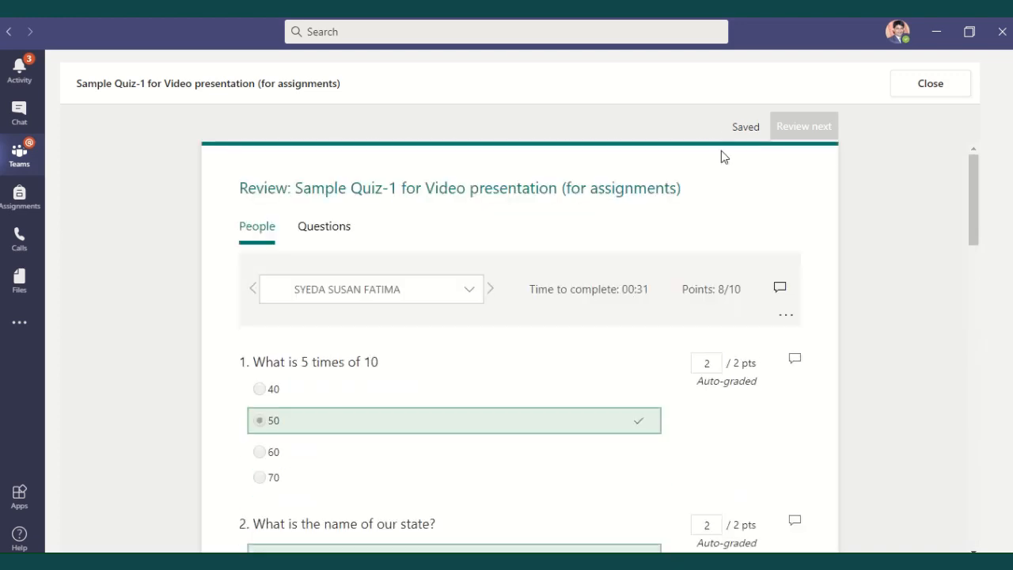
click(922, 89)
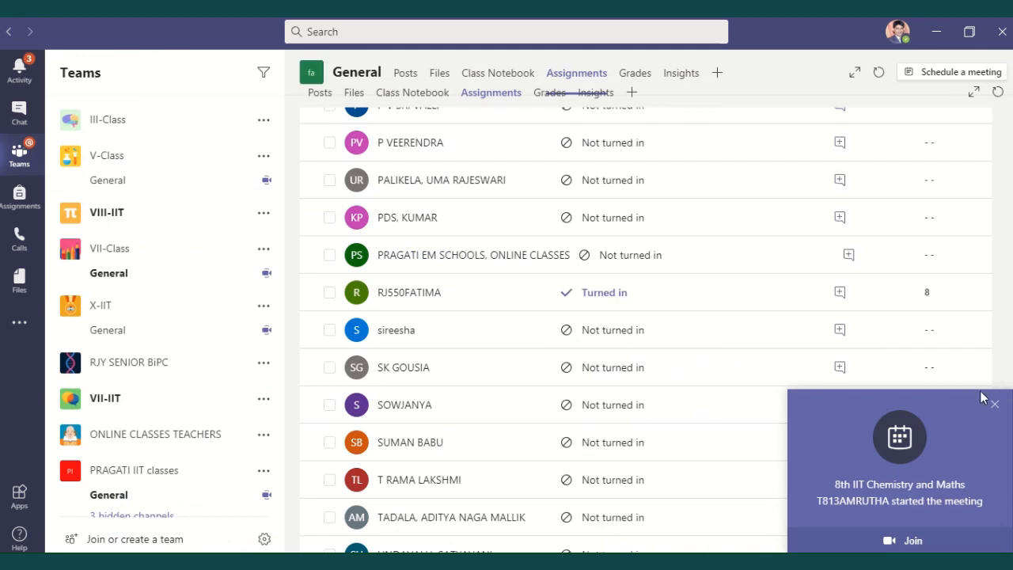
click(995, 404)
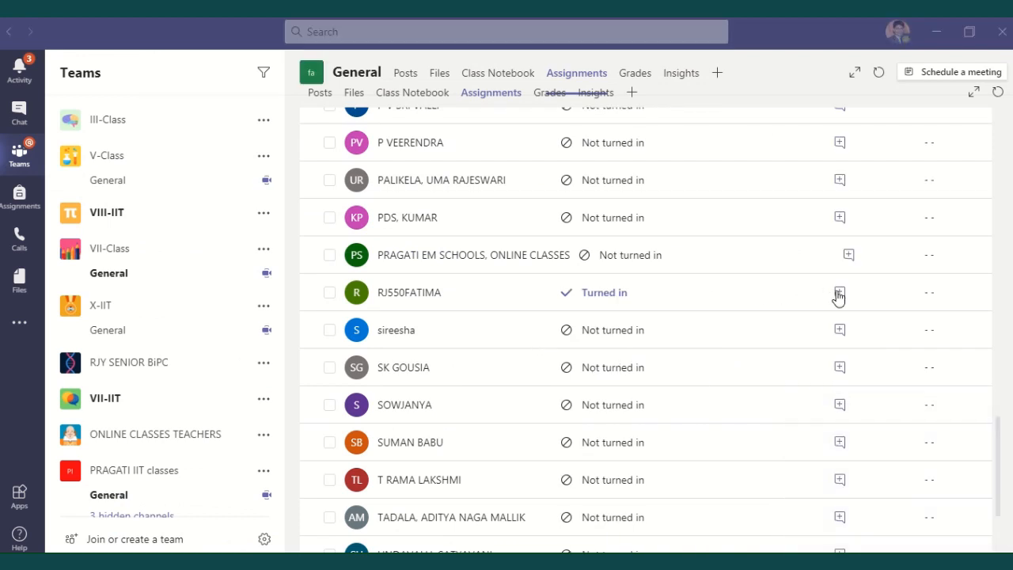
Open the feedback and points fields of the turned-in submission and return to the class's assignments list.
click(839, 293)
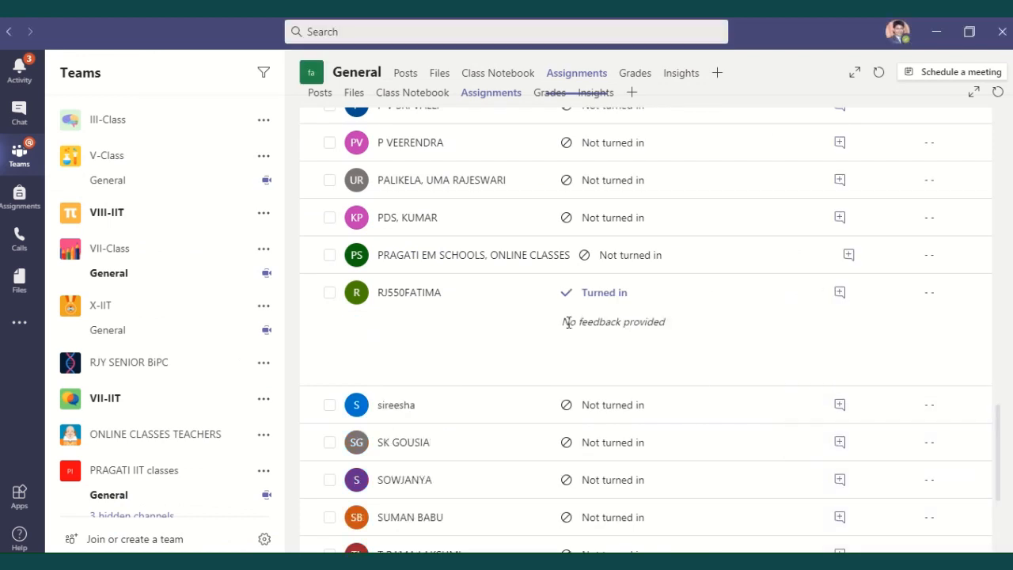
triple_click(568, 323)
click(931, 298)
scroll(585, 327, up, 15)
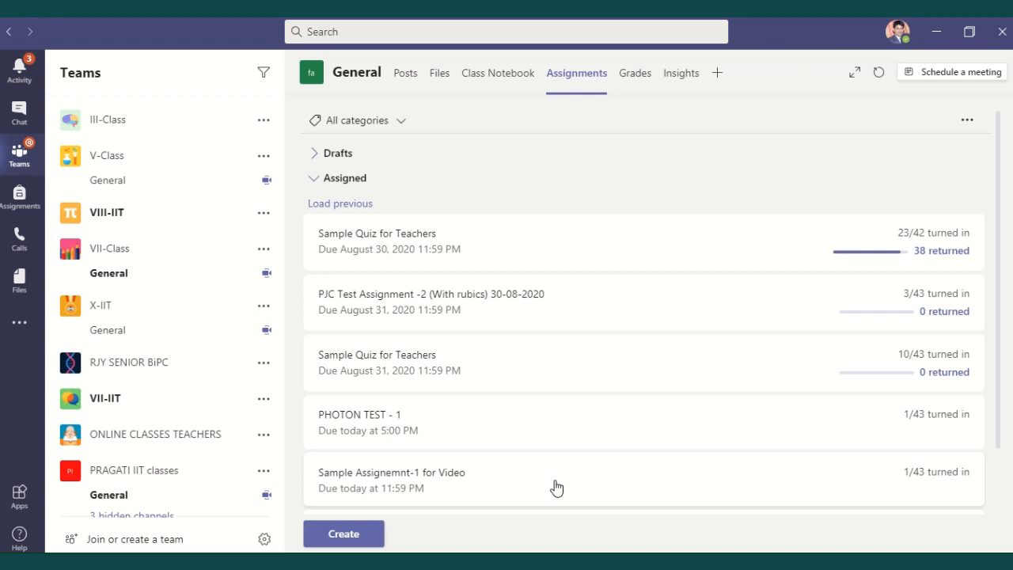
mouse_move(497, 22)
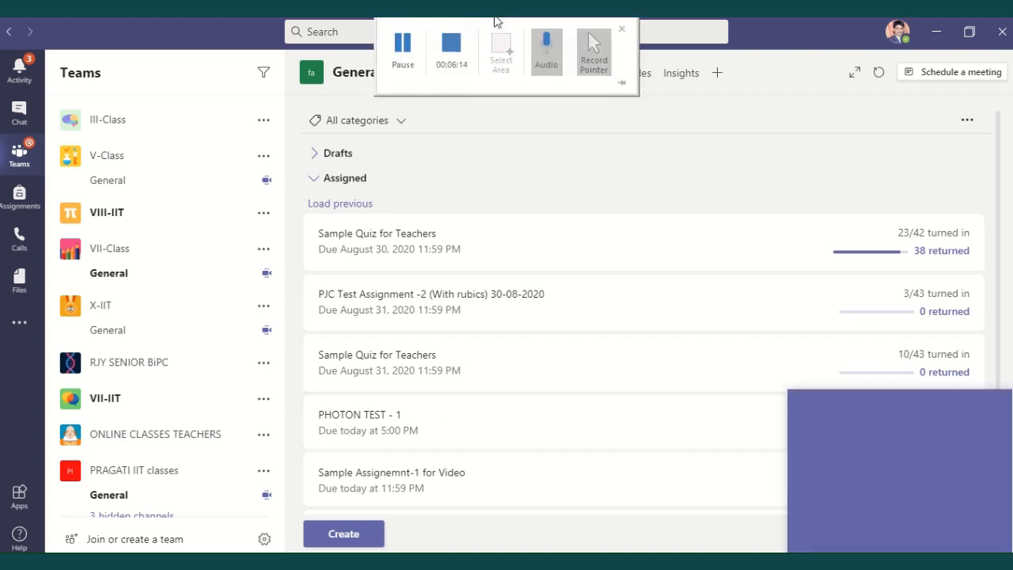